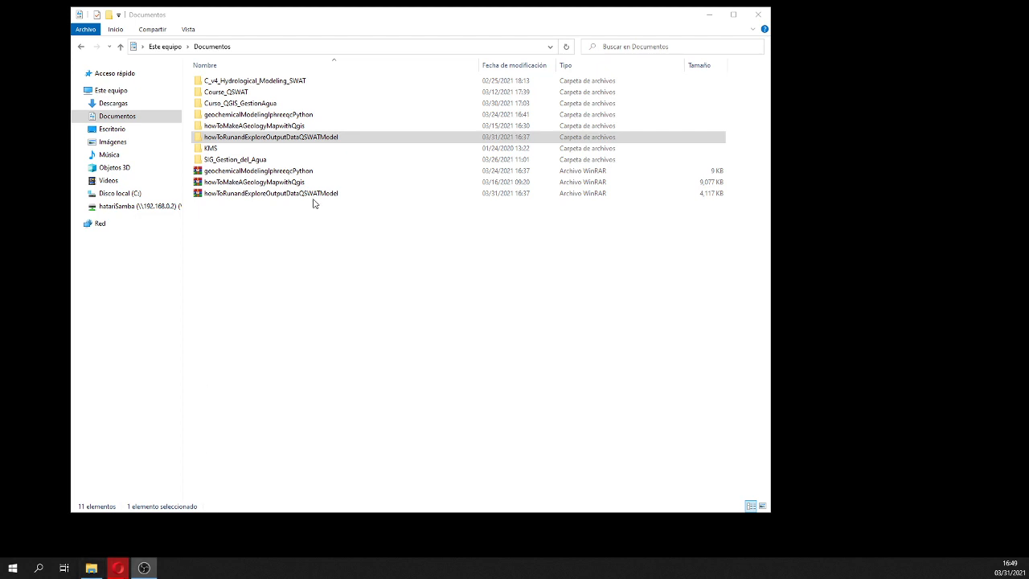
# Open the Ex1_ModelRobit folder inside howToRunandExploreOutputDataQSWATModel in Documents.
pyautogui.click(298, 136)
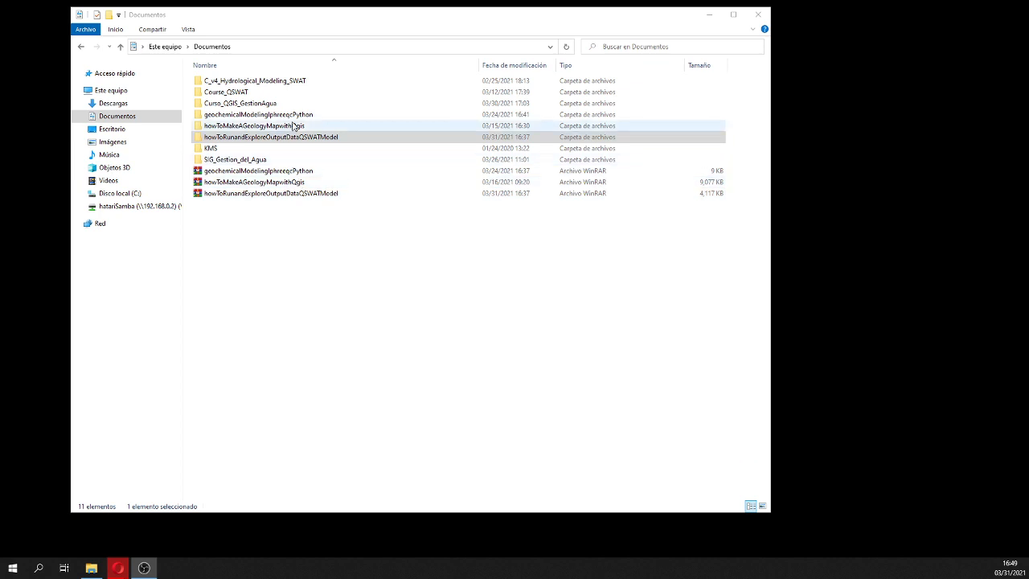
pyautogui.click(257, 194)
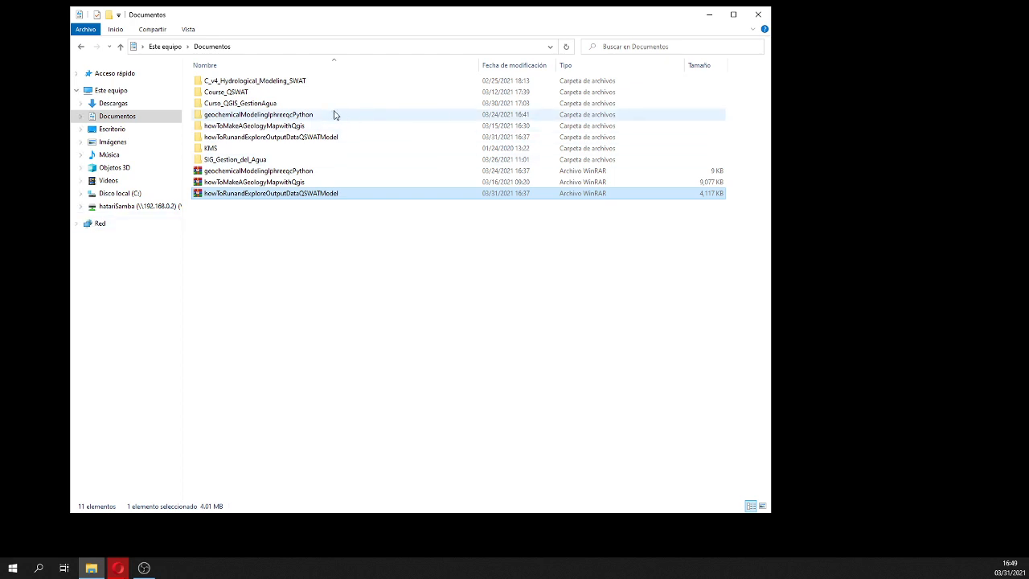
pyautogui.click(276, 140)
pyautogui.doubleClick(275, 140)
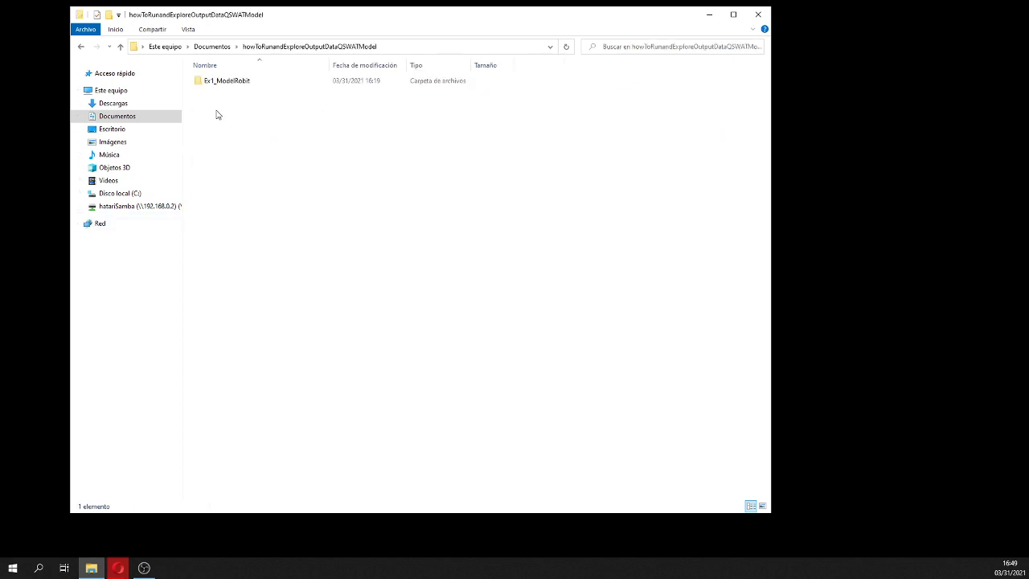
pyautogui.click(258, 81)
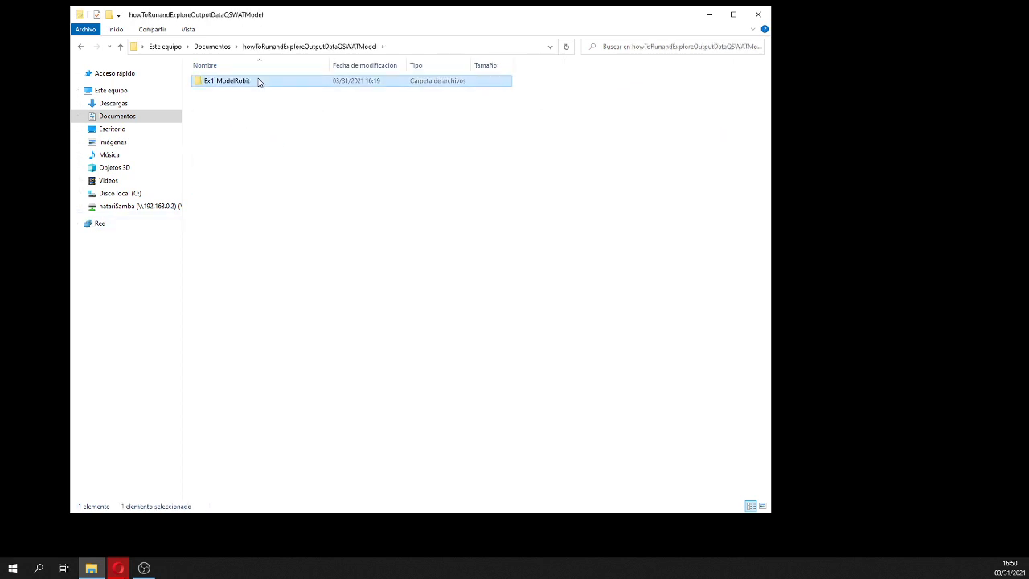
pyautogui.doubleClick(258, 81)
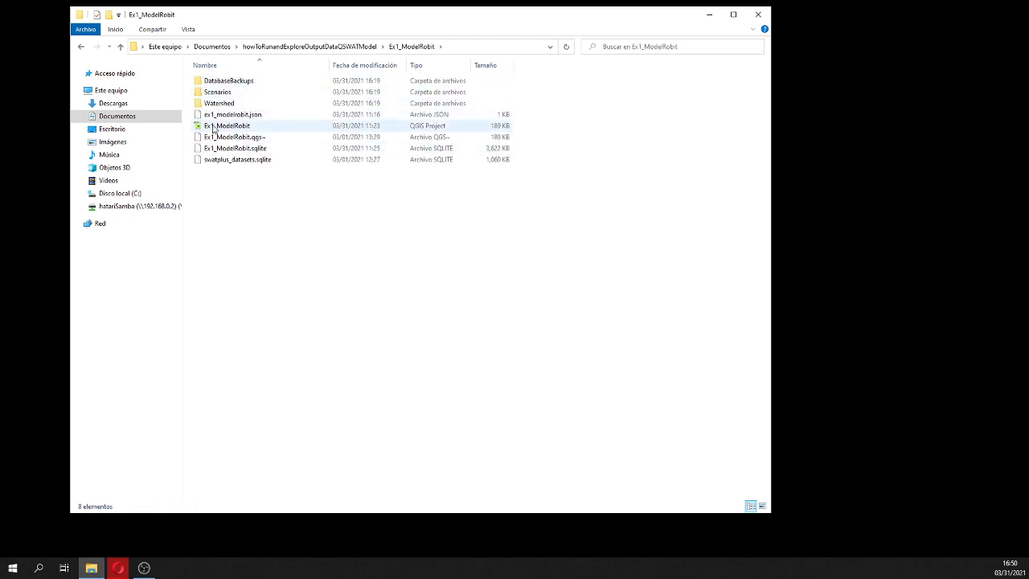
# Launch QGIS Desktop 3.4.7 and create a new empty project.
pyautogui.click(39, 568)
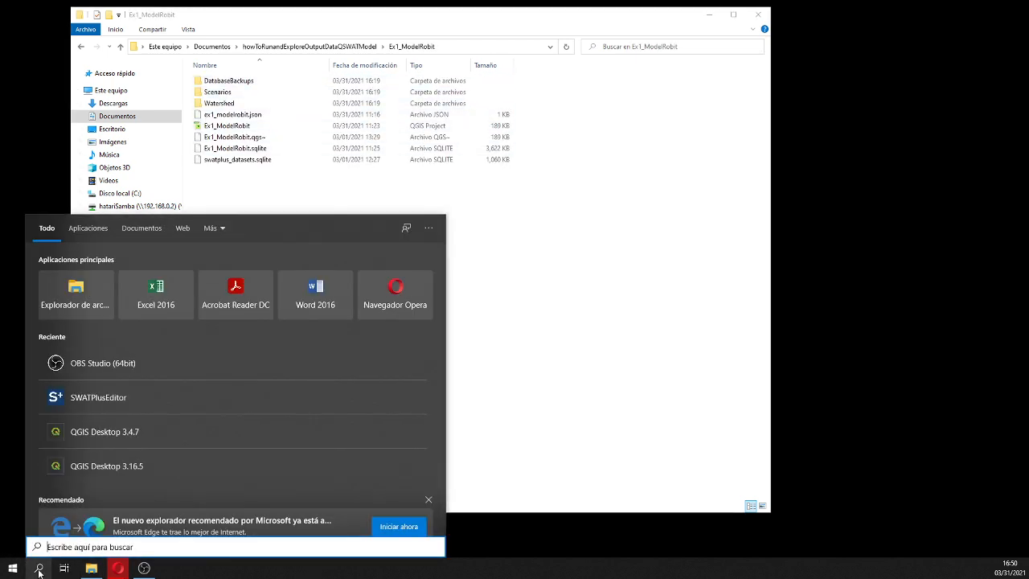
pyautogui.click(139, 433)
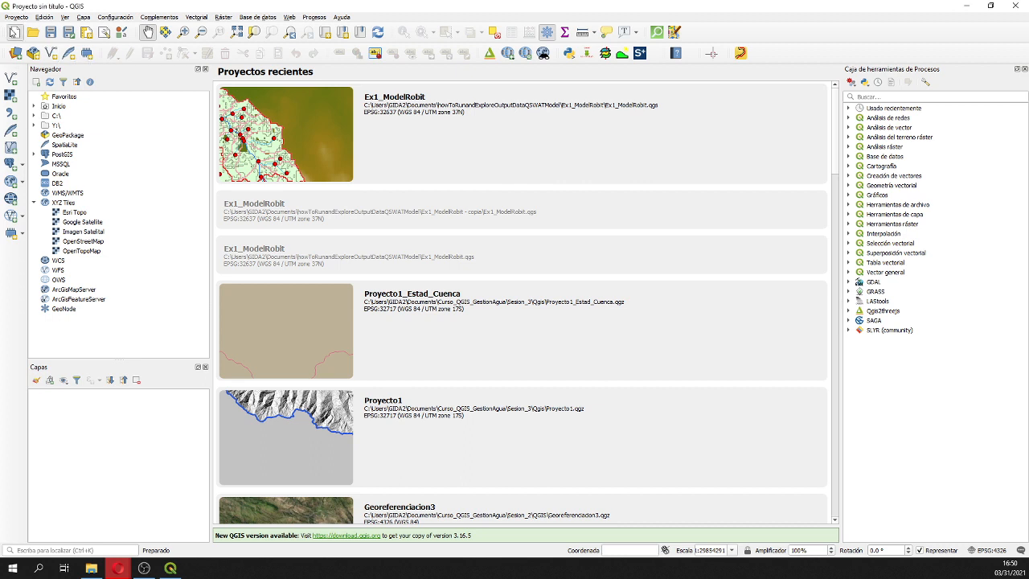
pyautogui.click(14, 32)
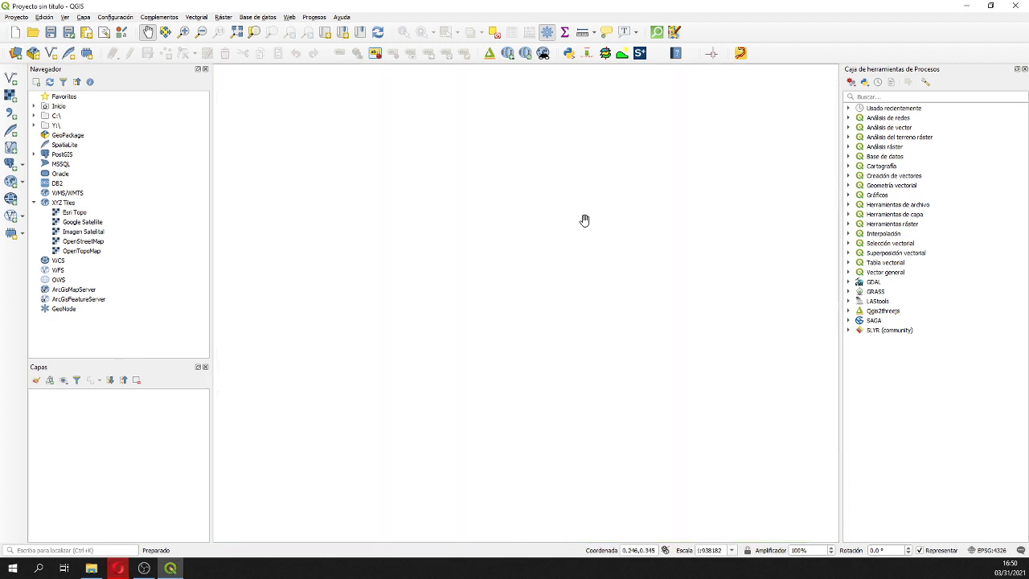
# Start the QSWAT+ plugin and choose to open an existing project.
pyautogui.click(641, 54)
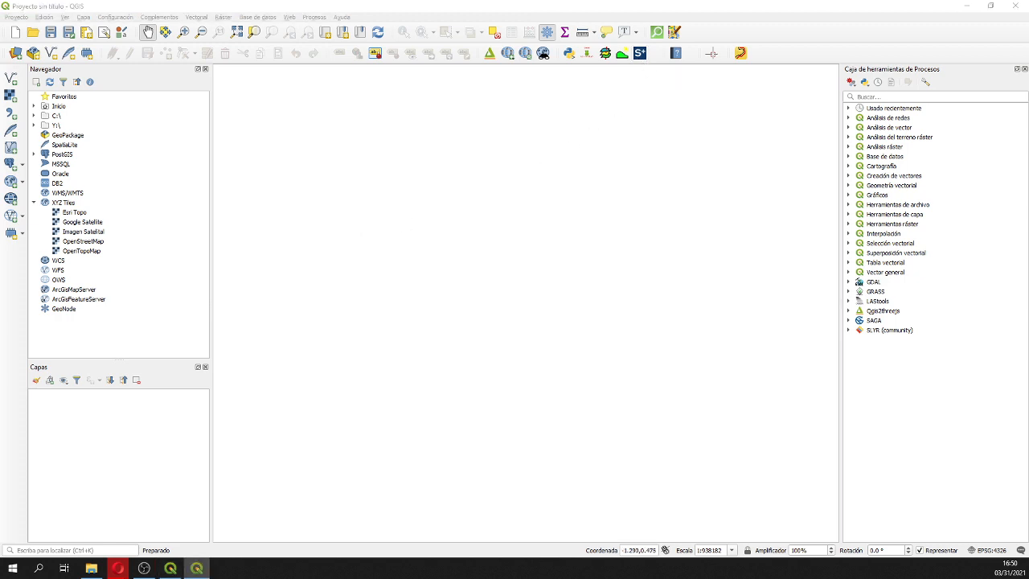
pyautogui.moveTo(152, 121); pyautogui.dragTo(407, 90)
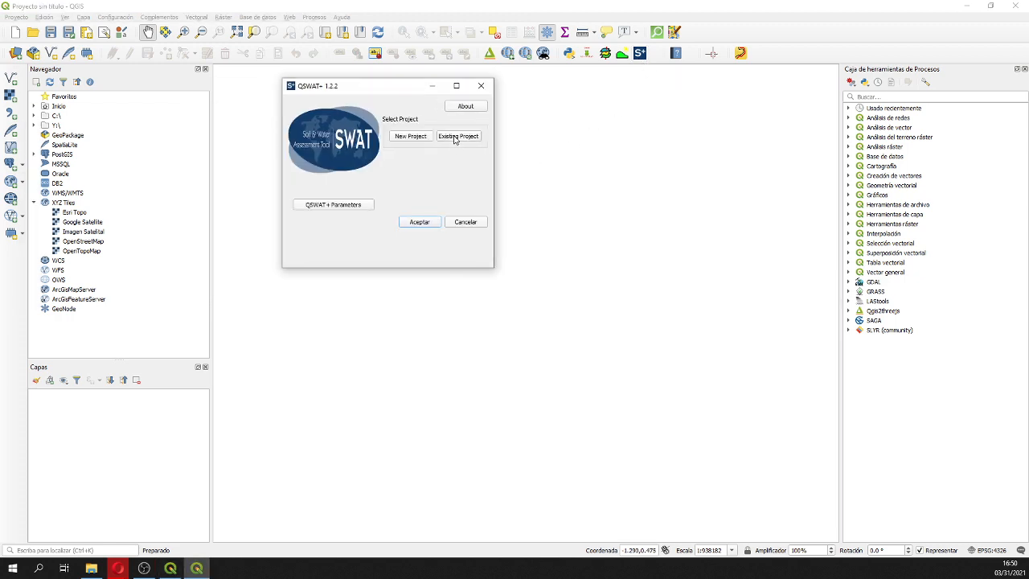
pyautogui.click(459, 136)
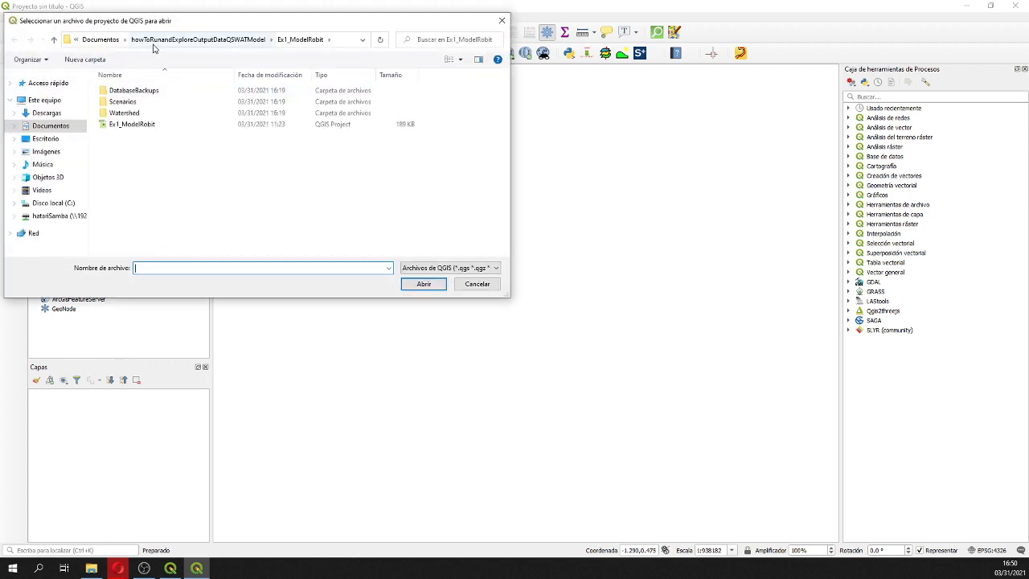
# Open the Ex1_ModelRobit project file from howToRunandExploreOutputDataQSWATModel/Ex1_ModelRobit and minimize the QSWAT+ window.
pyautogui.click(161, 42)
pyautogui.click(137, 39)
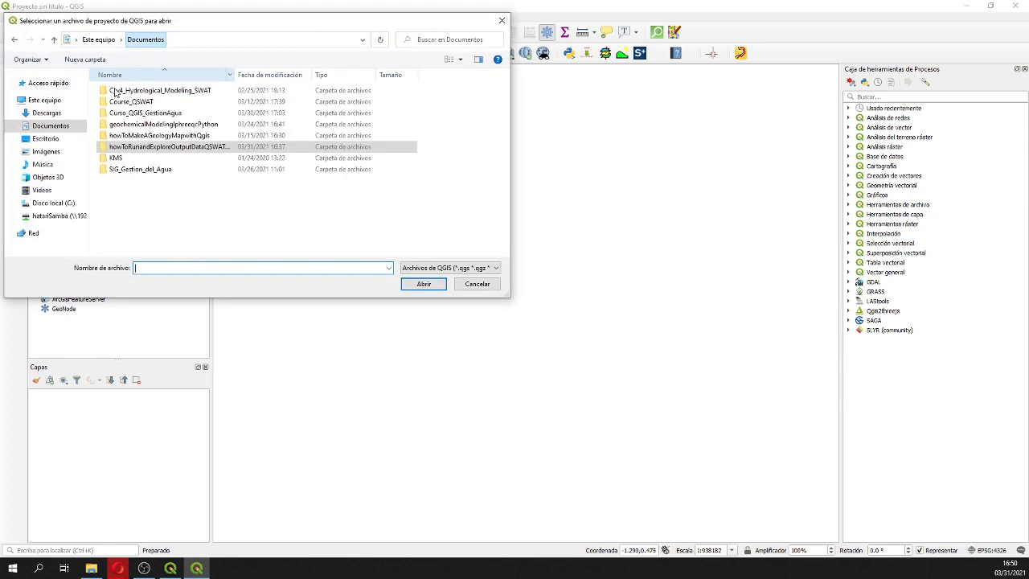
pyautogui.doubleClick(135, 146)
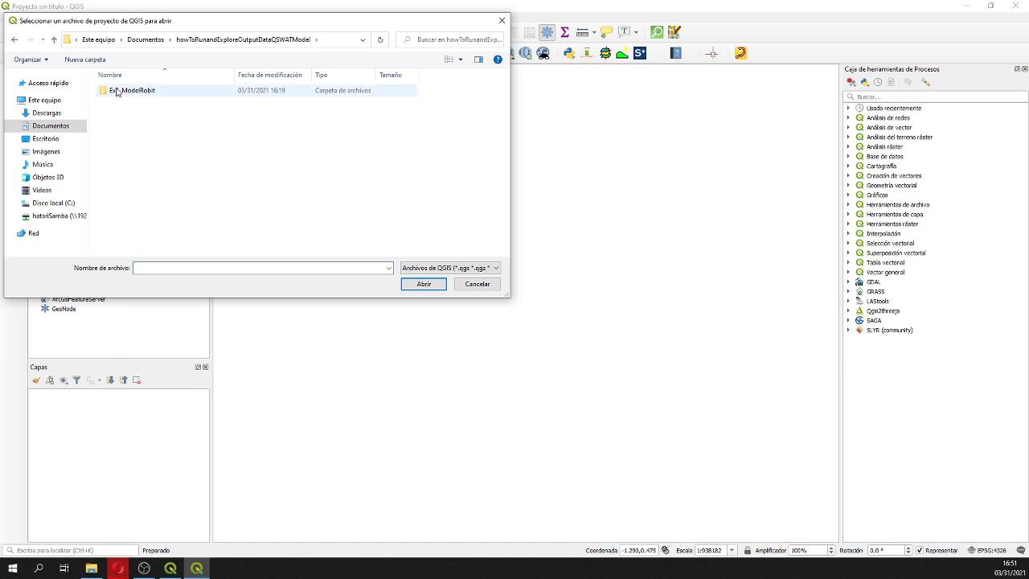
pyautogui.doubleClick(127, 90)
pyautogui.click(140, 125)
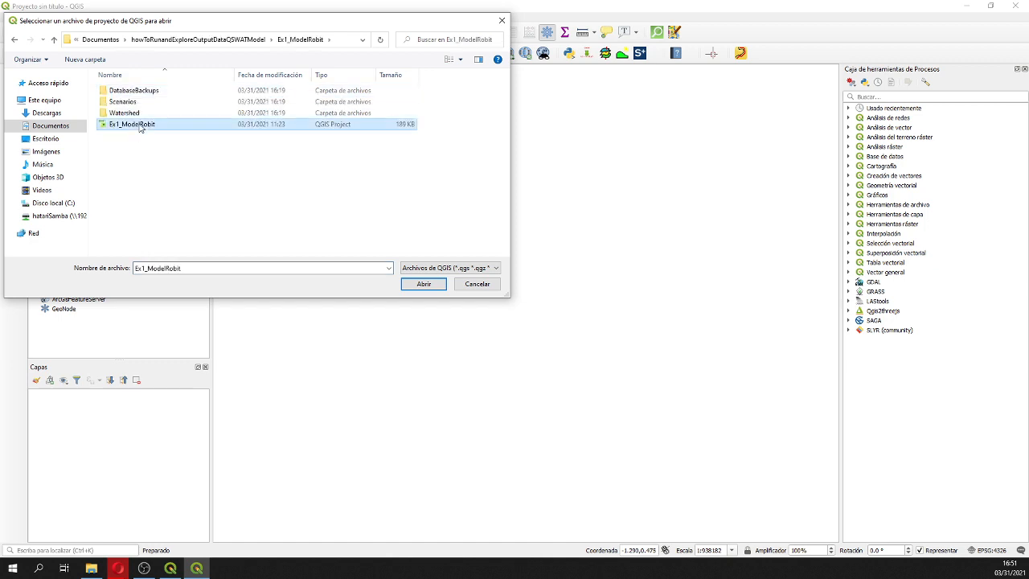
pyautogui.click(140, 127)
pyautogui.click(276, 214)
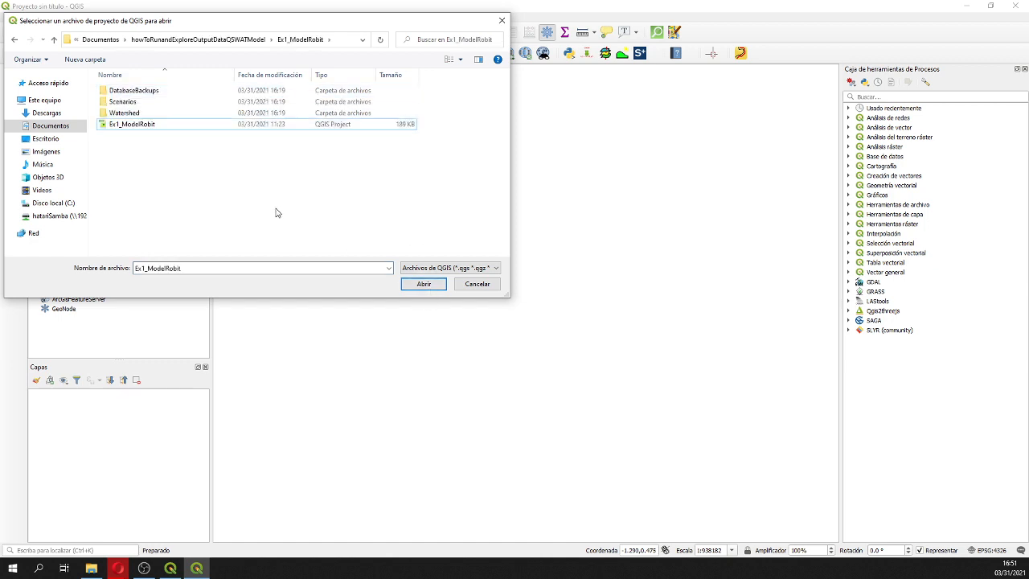
pyautogui.click(131, 124)
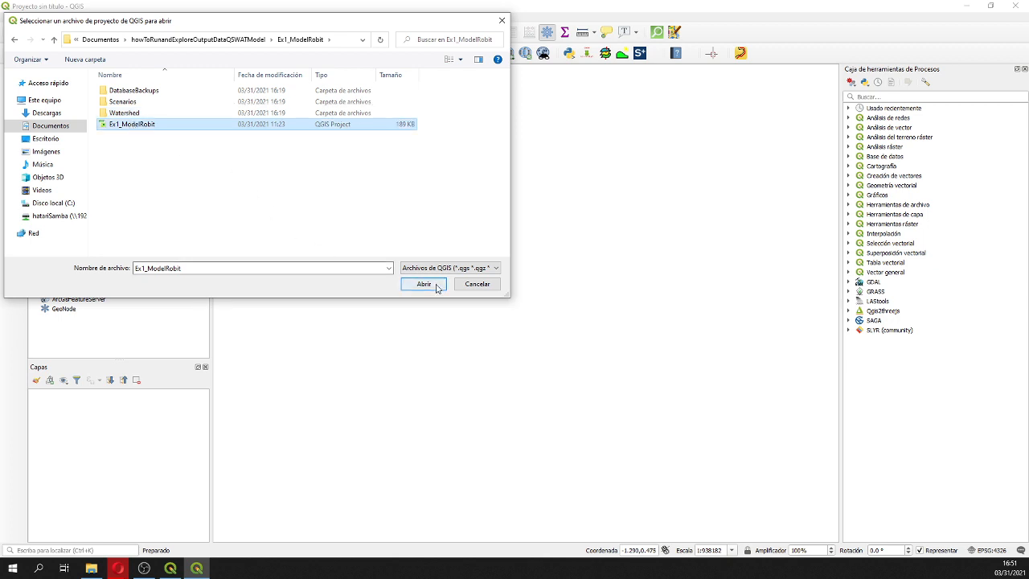
pyautogui.click(421, 284)
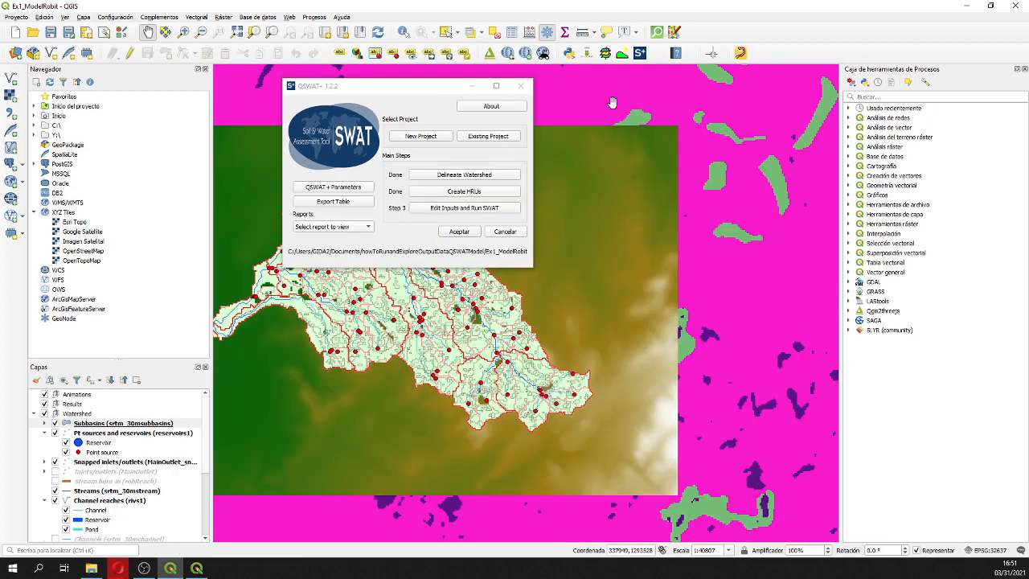
pyautogui.click(472, 85)
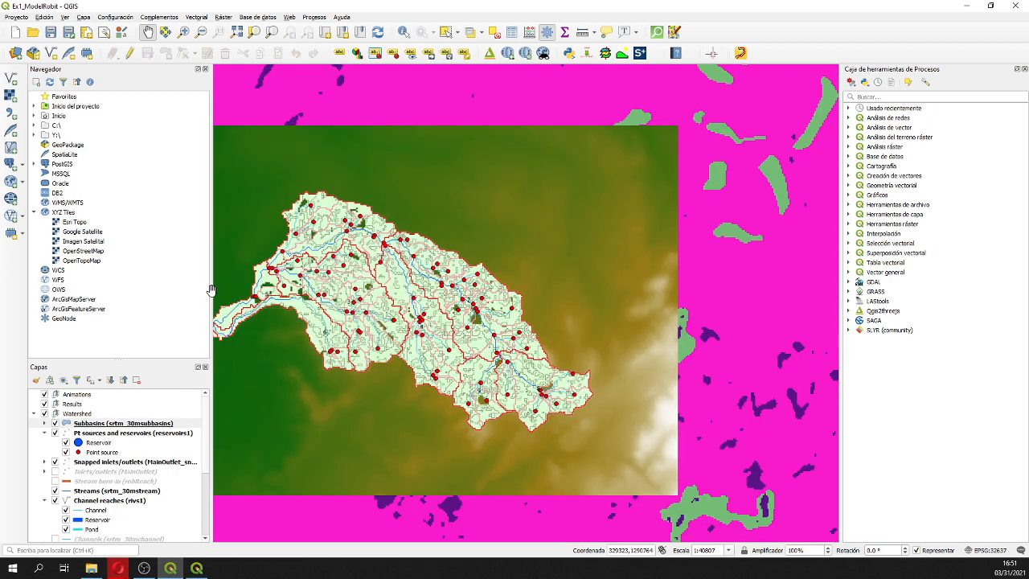
# Show all project layers once and hide all of them to clear the map.
pyautogui.click(64, 379)
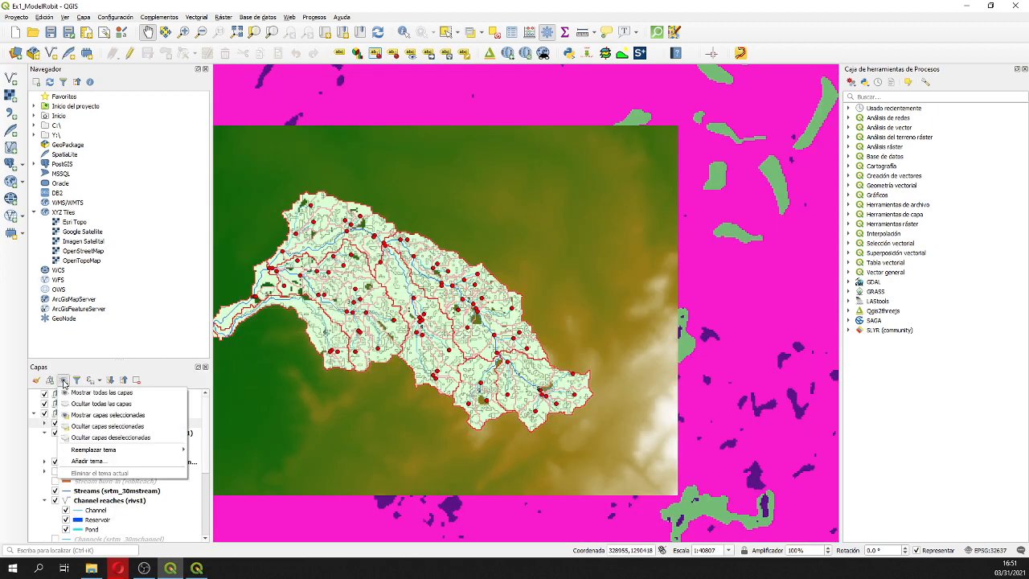
pyautogui.click(79, 393)
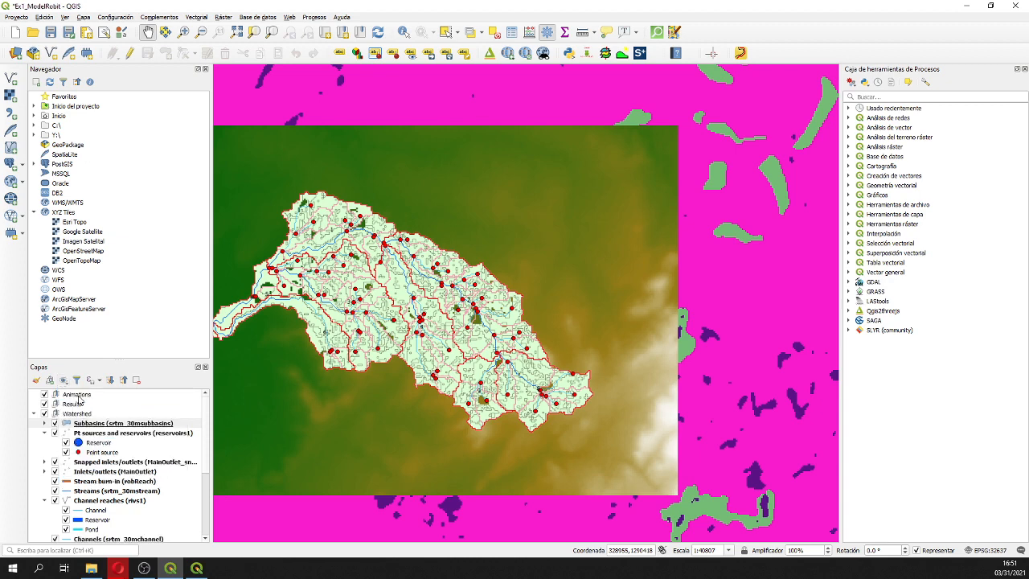
pyautogui.click(64, 379)
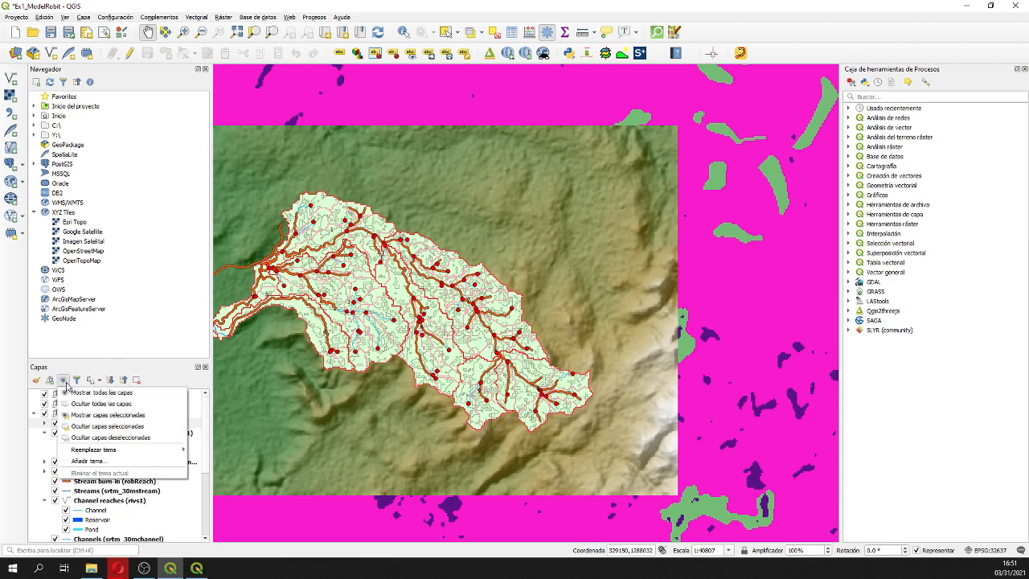
pyautogui.click(78, 405)
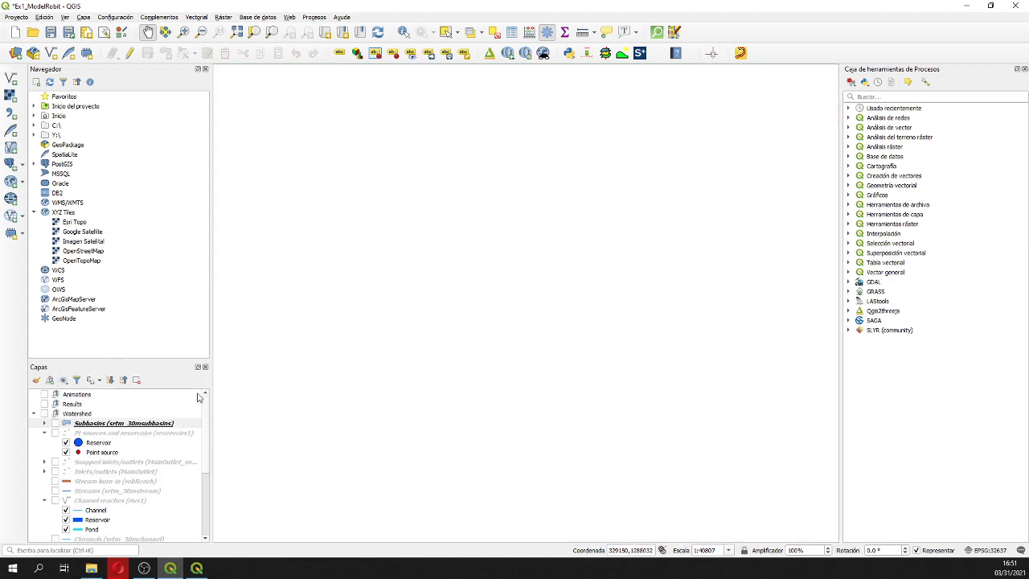
# View the Slope bands (srtm_30mslope_bands) layer at its full extent, and turn off the layer and its Slope group.
pyautogui.scroll(-4, 120, 446)
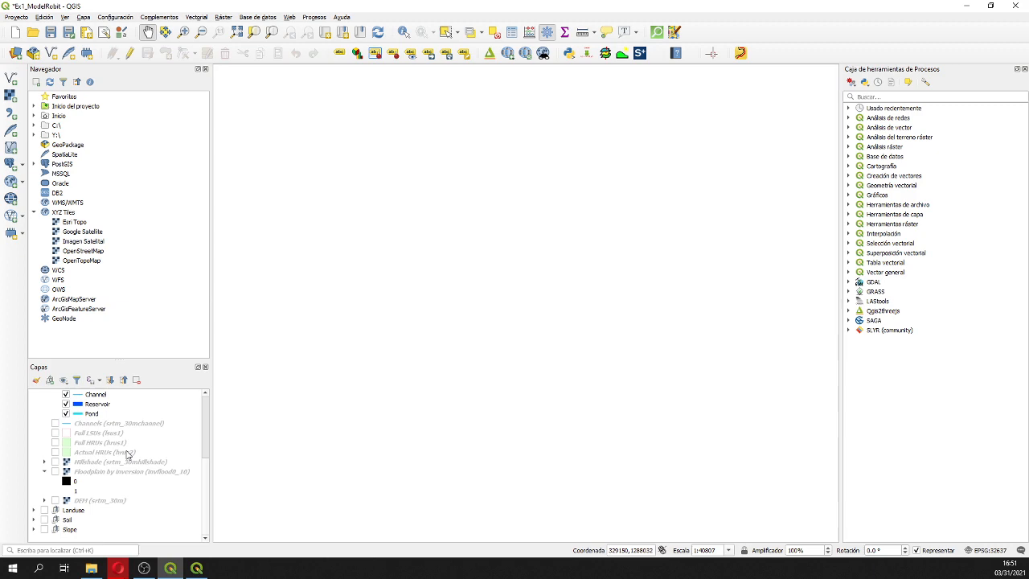
pyautogui.click(33, 528)
pyautogui.scroll(-1, 71, 538)
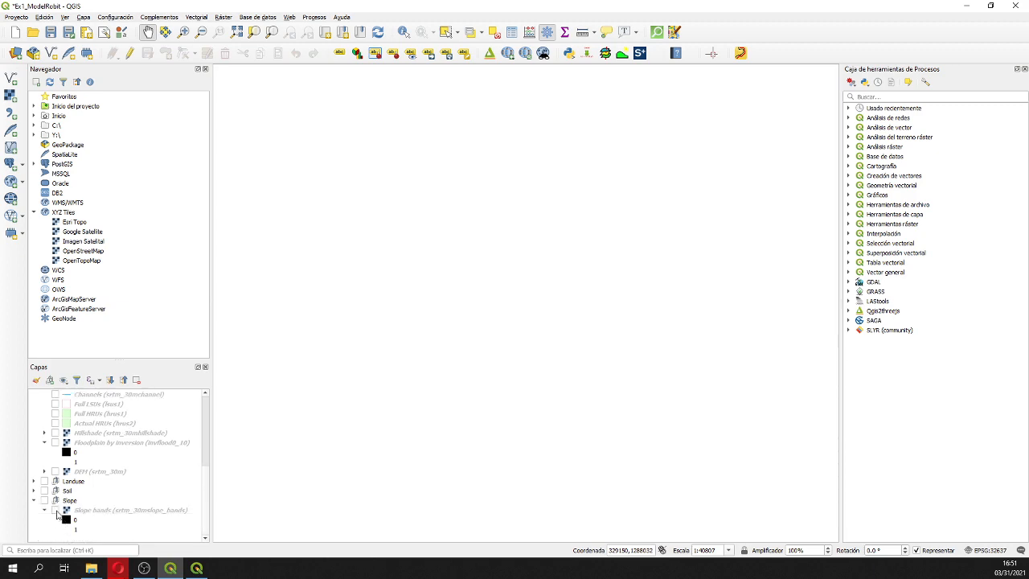
pyautogui.click(54, 510)
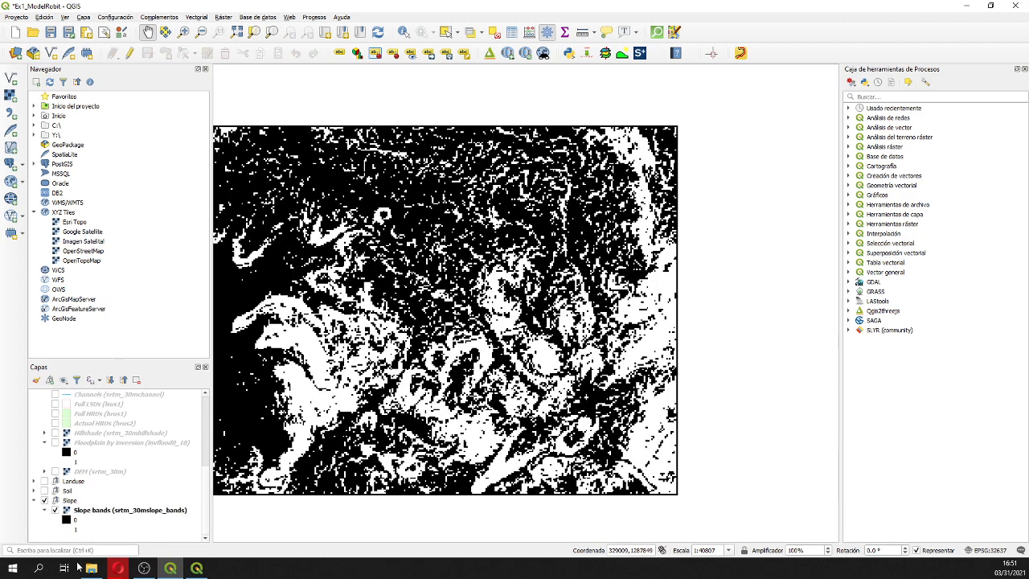
pyautogui.rightClick(101, 511)
pyautogui.click(148, 350)
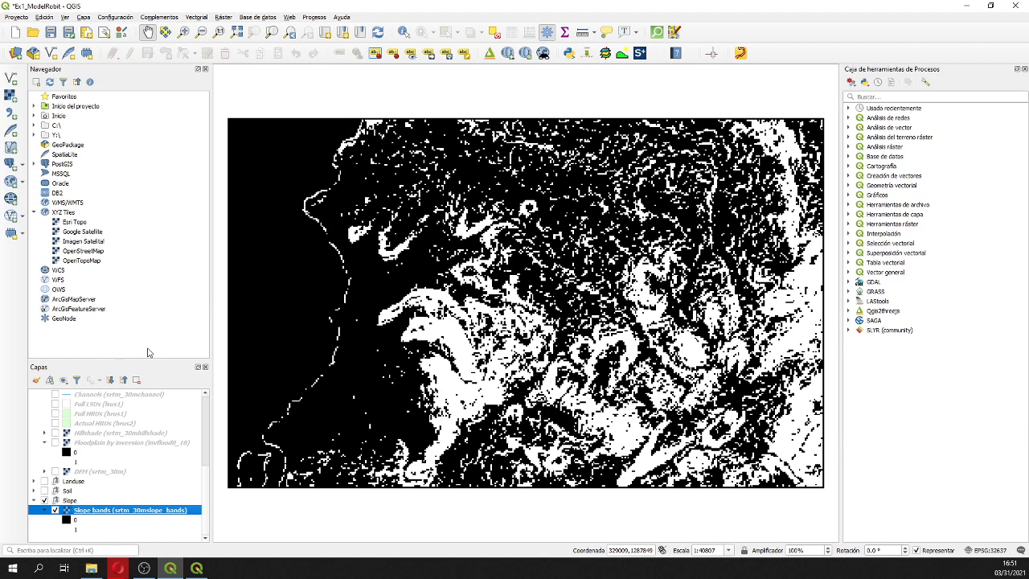
pyautogui.click(54, 510)
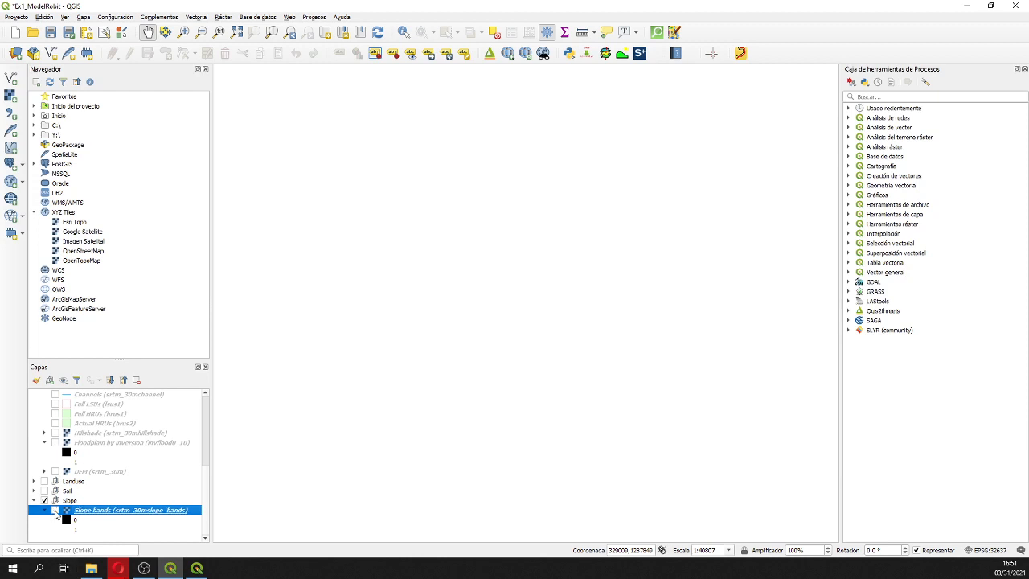
pyautogui.click(45, 501)
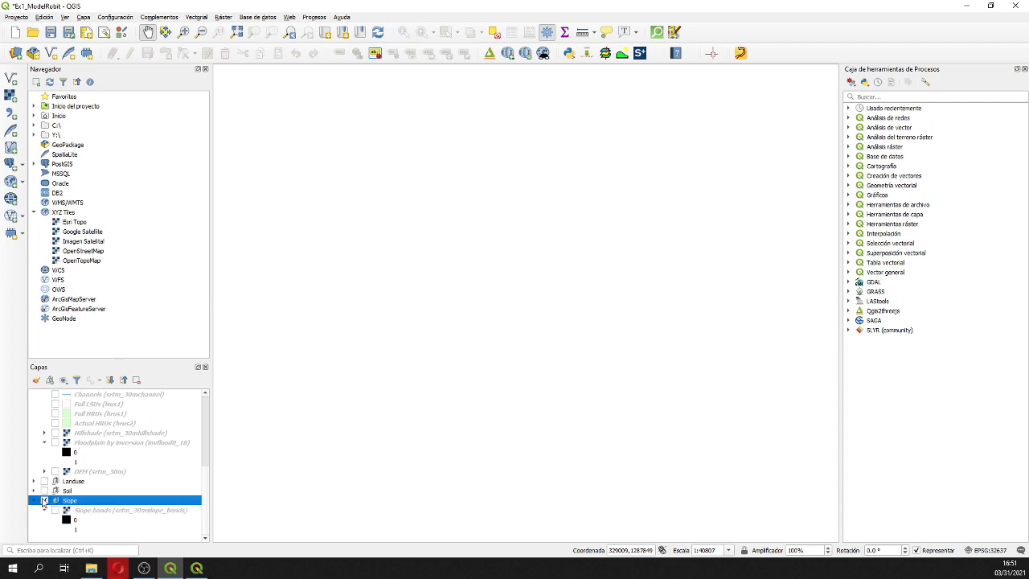
# View the Soils (mowr_soil90_clip.tif) layer from the Soil group on the map and hide it again.
pyautogui.click(34, 490)
pyautogui.click(43, 492)
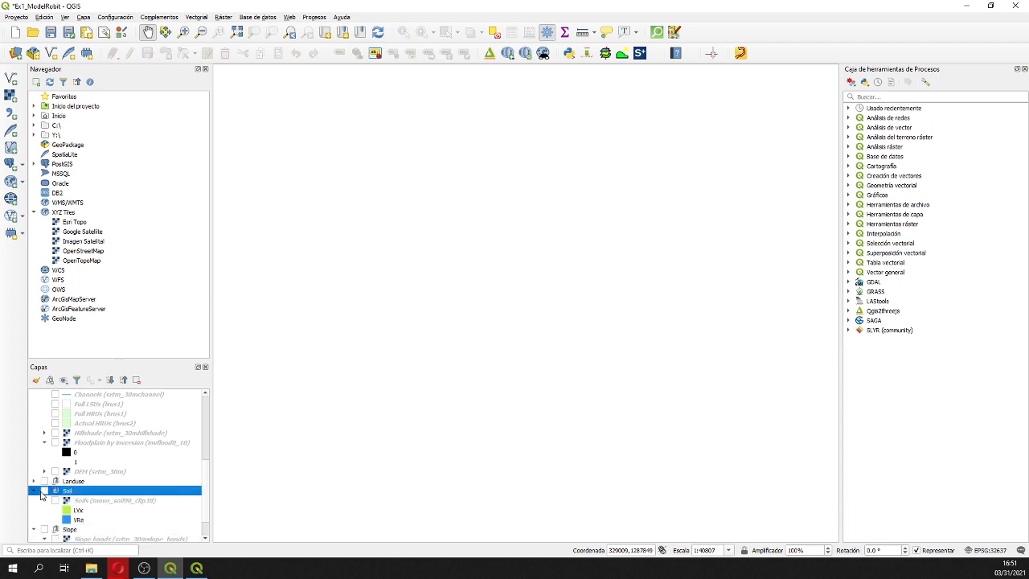
pyautogui.click(44, 491)
pyautogui.click(55, 500)
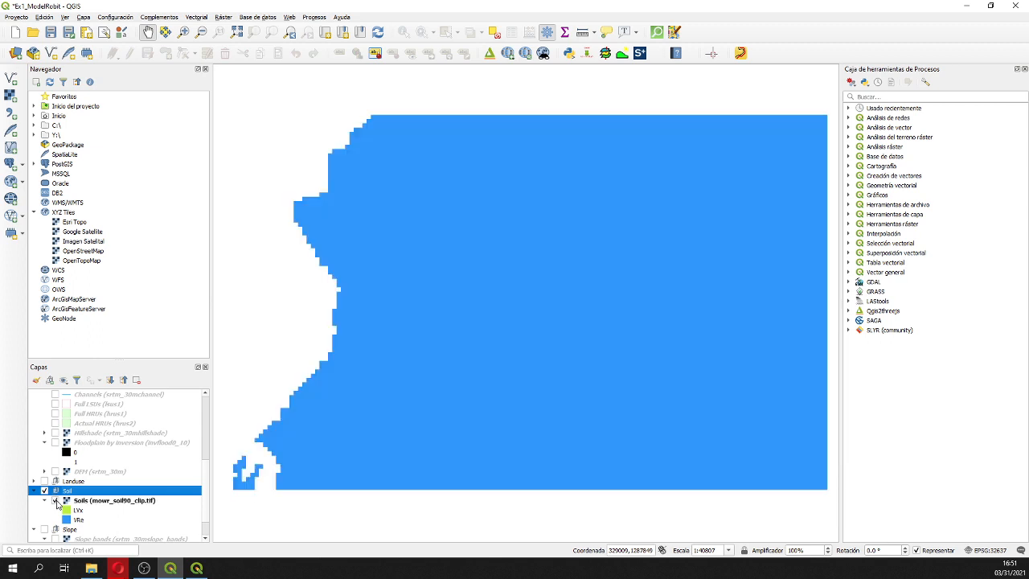
pyautogui.click(55, 499)
# View the Landuses (roblandusenew) layer and its legend classes, and turn off the Landuse group.
pyautogui.click(34, 481)
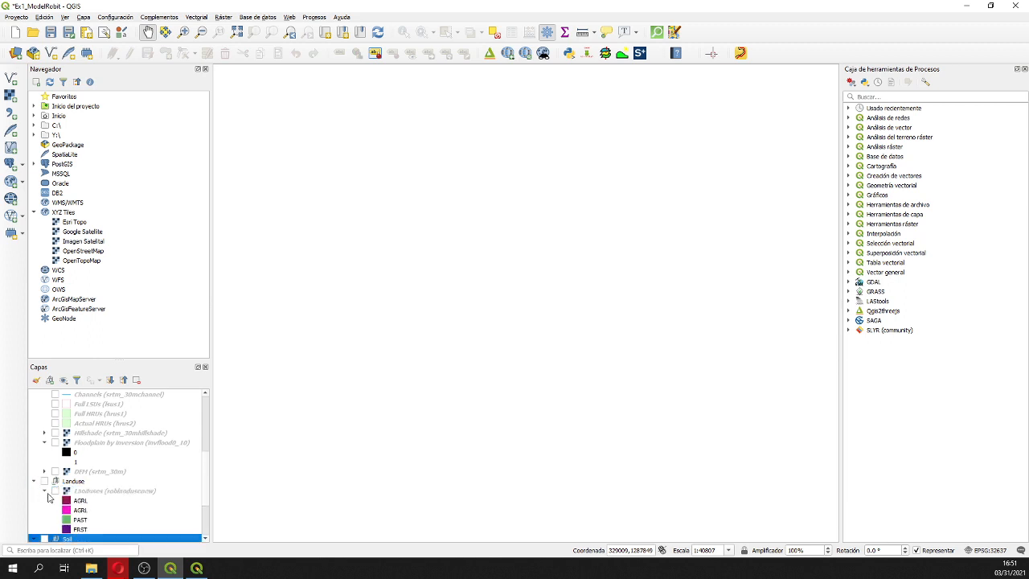
pyautogui.click(55, 491)
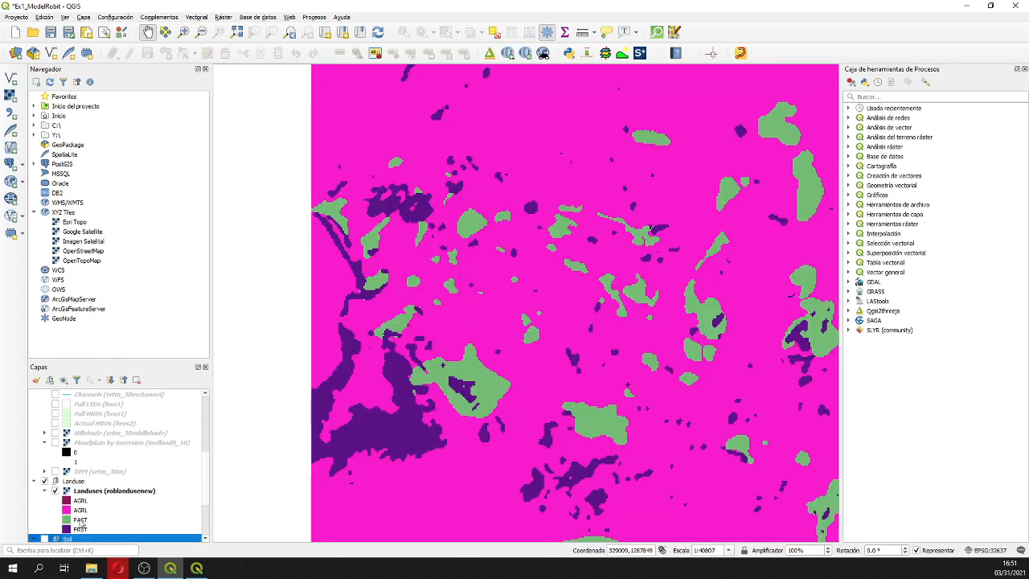
pyautogui.click(79, 530)
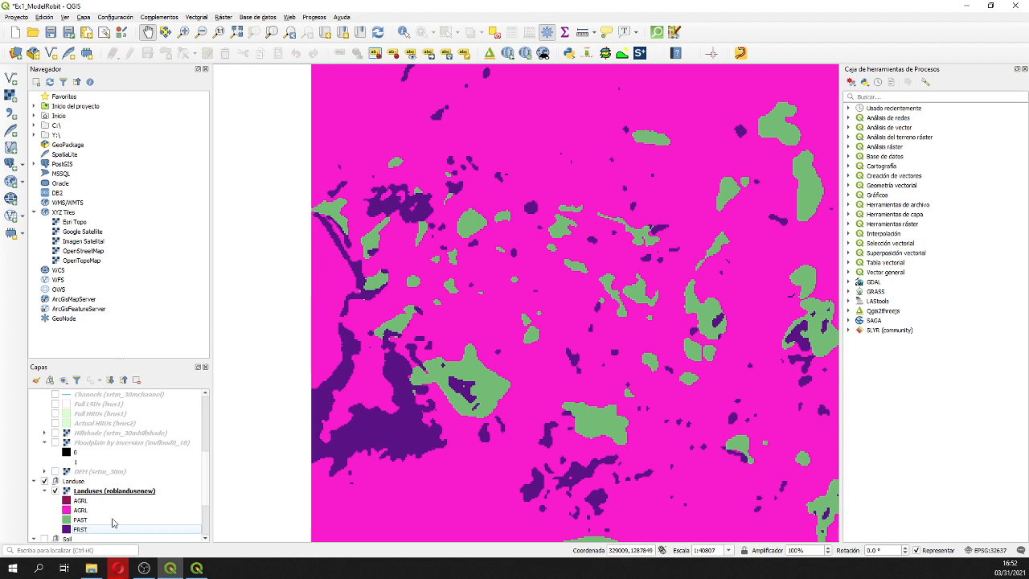
pyautogui.click(45, 481)
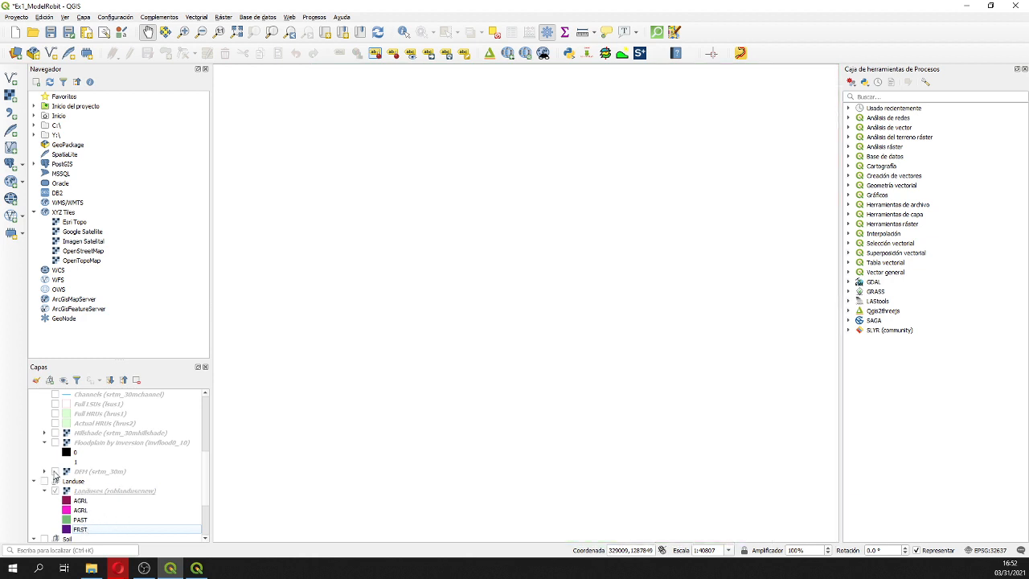
# Display the DEM (srtm_30m) layer on the map.
pyautogui.click(55, 470)
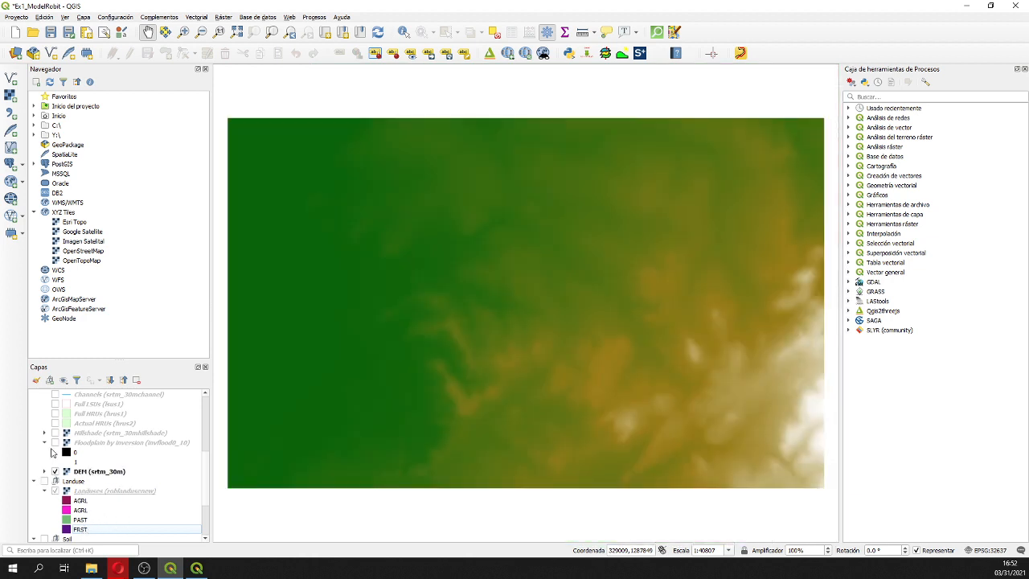
# View the Floodplain by inversion (invflood0_10) layer with and without the DEM (srtm_30m) beneath it.
pyautogui.click(55, 442)
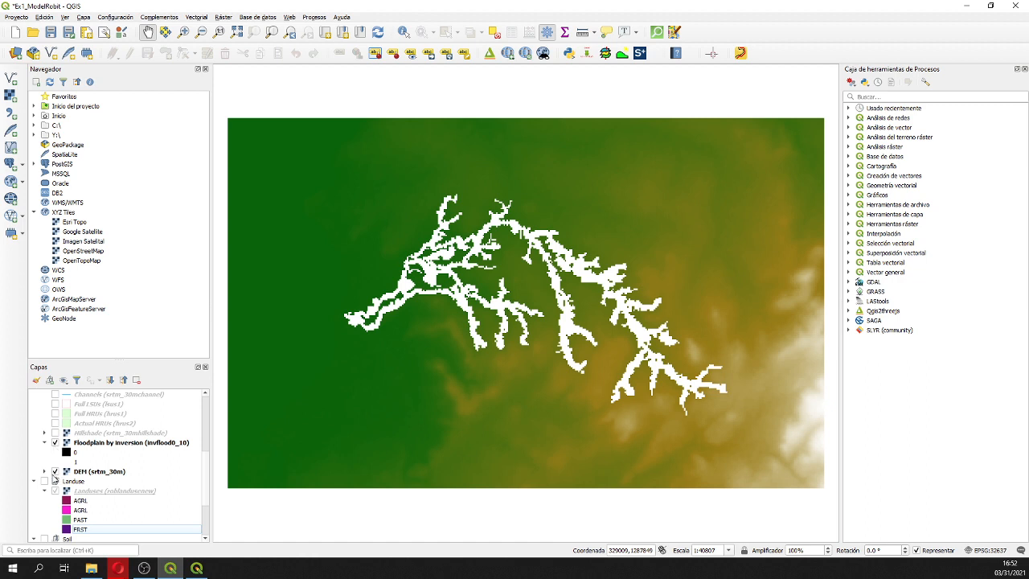
pyautogui.click(55, 472)
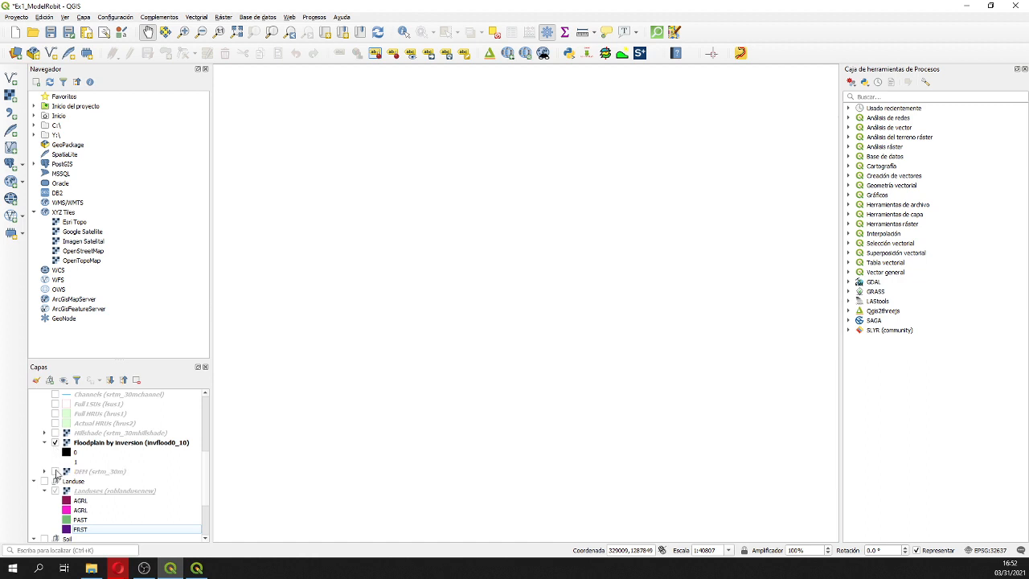
pyautogui.click(54, 472)
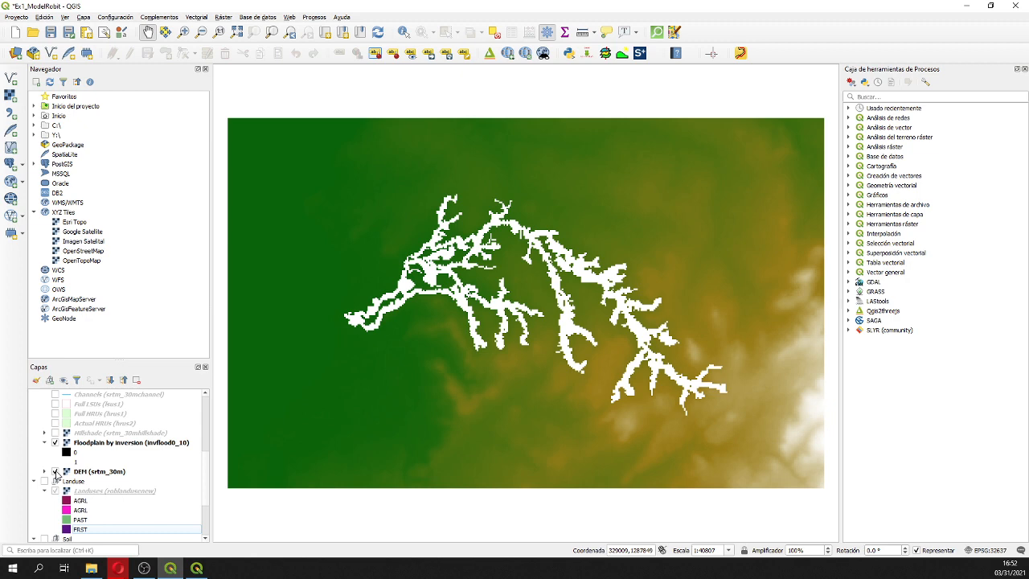
# View the Hillshade (srtm_30mhillshade) layer over the DEM and alone, and turn off the Floodplain, DEM and Hillshade layers.
pyautogui.click(54, 433)
pyautogui.click(54, 443)
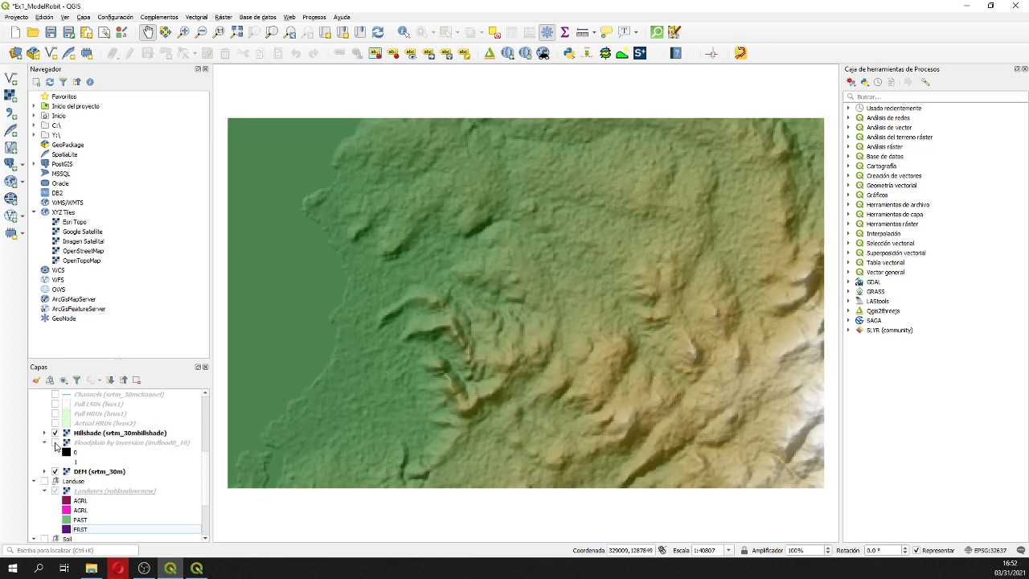
pyautogui.click(55, 472)
pyautogui.scroll(1, 73, 458)
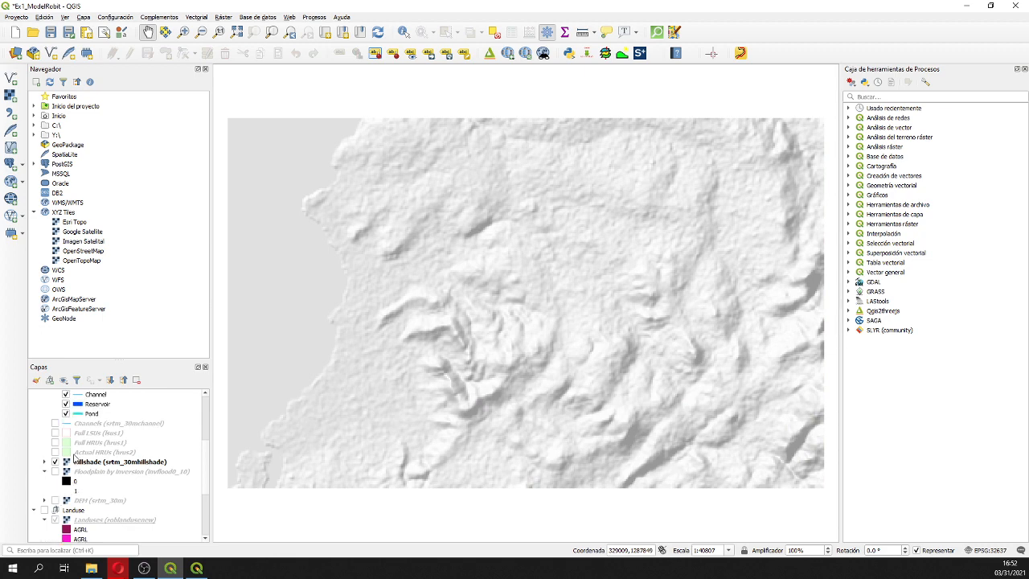
pyautogui.click(55, 462)
# Compare the Actual HRUs (hrus2) and Full HRUs (hrus1) layers on the map, leaving only Actual HRUs shown.
pyautogui.click(55, 452)
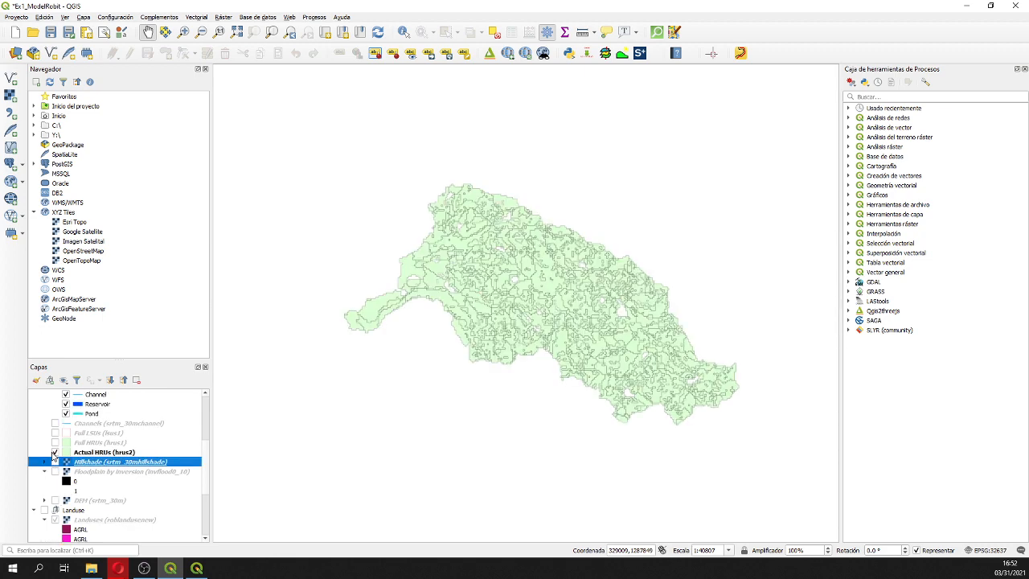
pyautogui.click(55, 442)
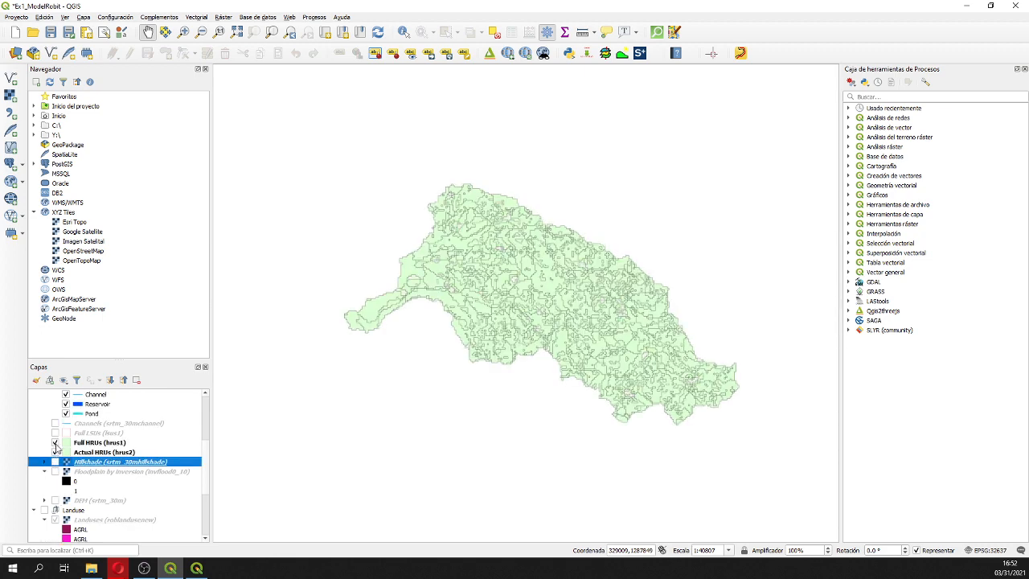
pyautogui.click(54, 451)
pyautogui.click(54, 452)
pyautogui.click(54, 443)
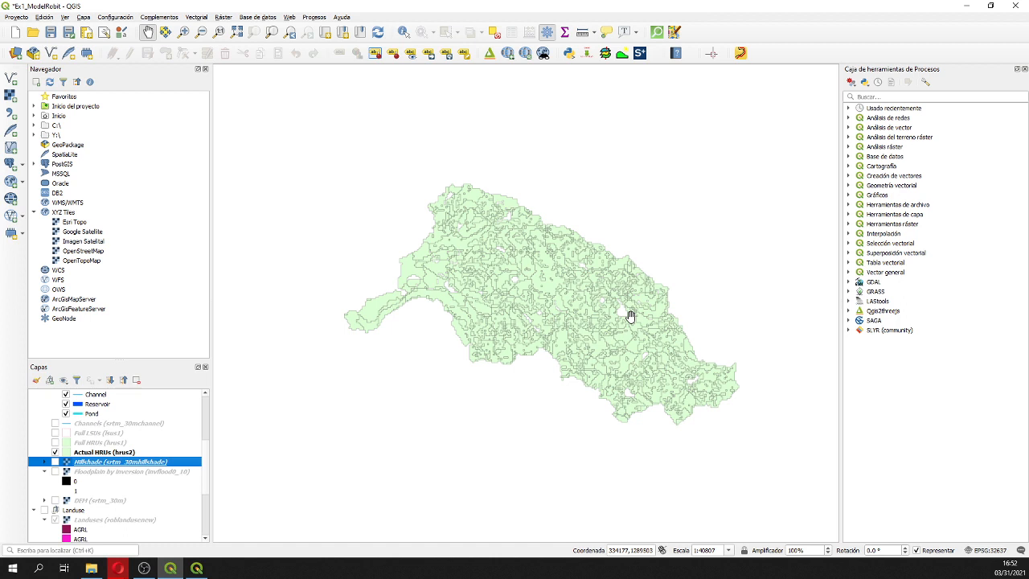
pyautogui.click(56, 454)
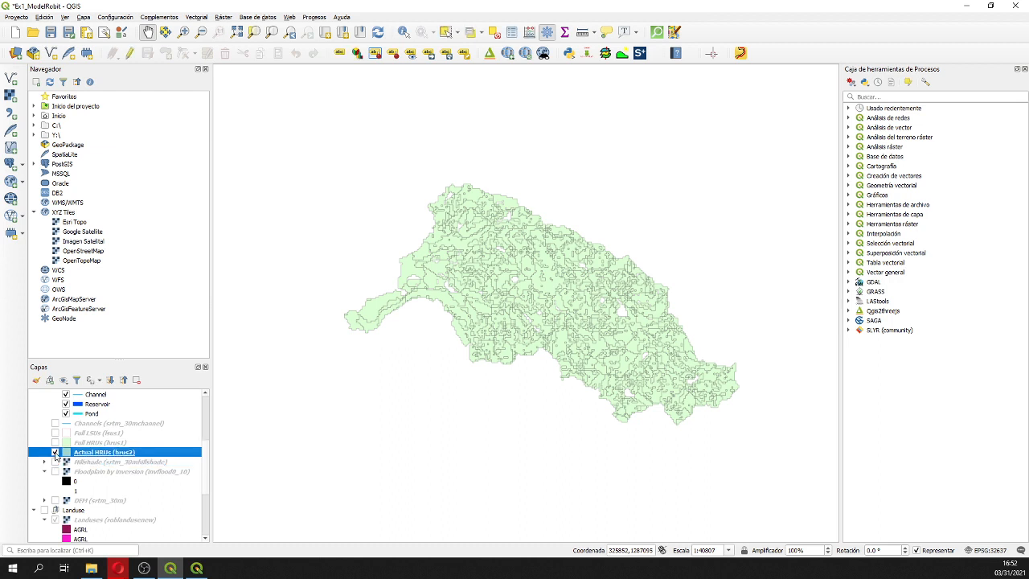
# View the Full LSUs (lsus1) layer in place of Actual HRUs, and replace it with the Channels (srtm_30mchannel) layer.
pyautogui.click(55, 432)
pyautogui.click(55, 453)
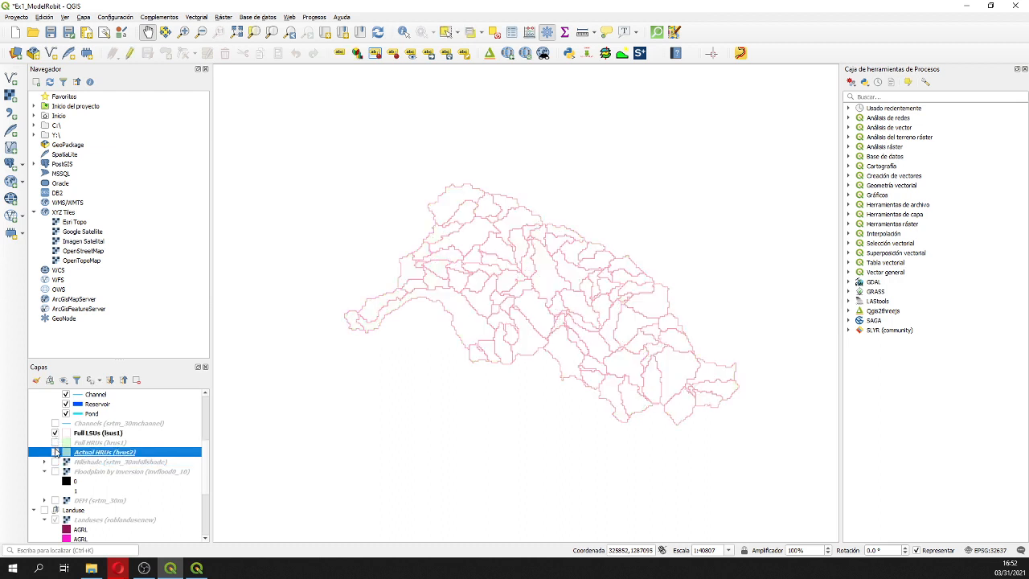
pyautogui.click(62, 424)
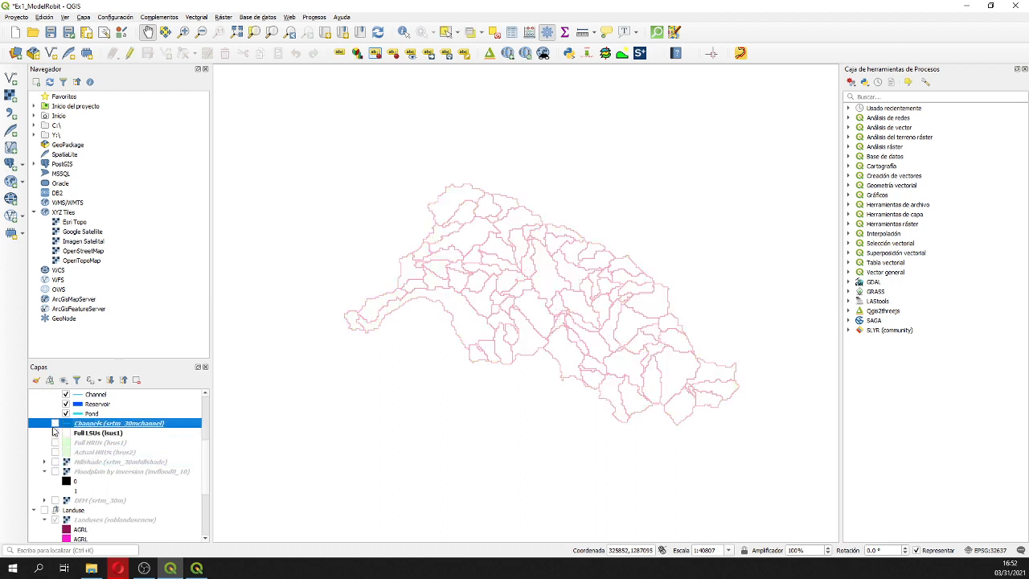
pyautogui.click(55, 423)
pyautogui.click(55, 432)
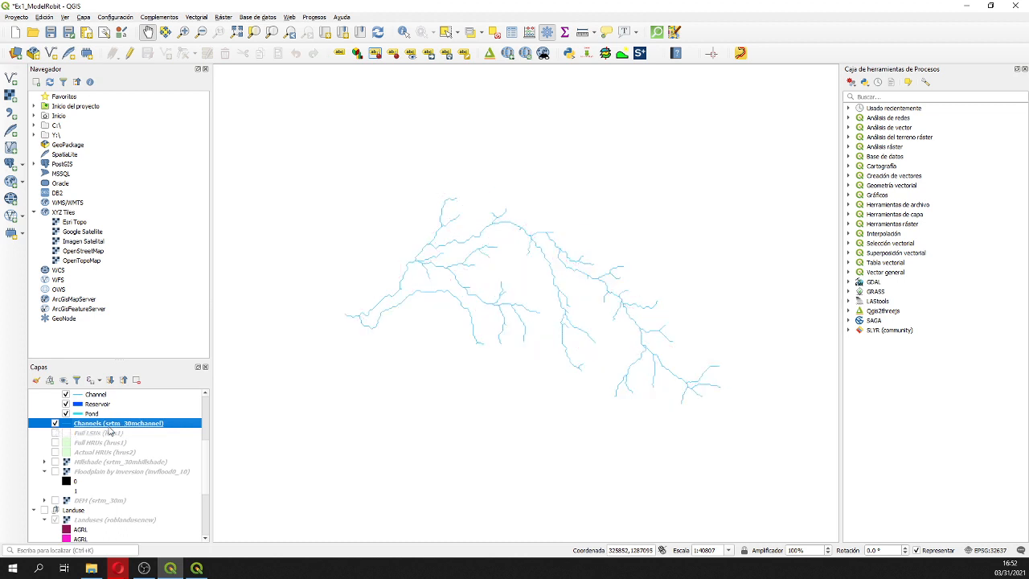
# Display the Full HRUs (hrus1) layer with Channel reaches (rivs1) on top, hiding the Channels layer.
pyautogui.click(55, 442)
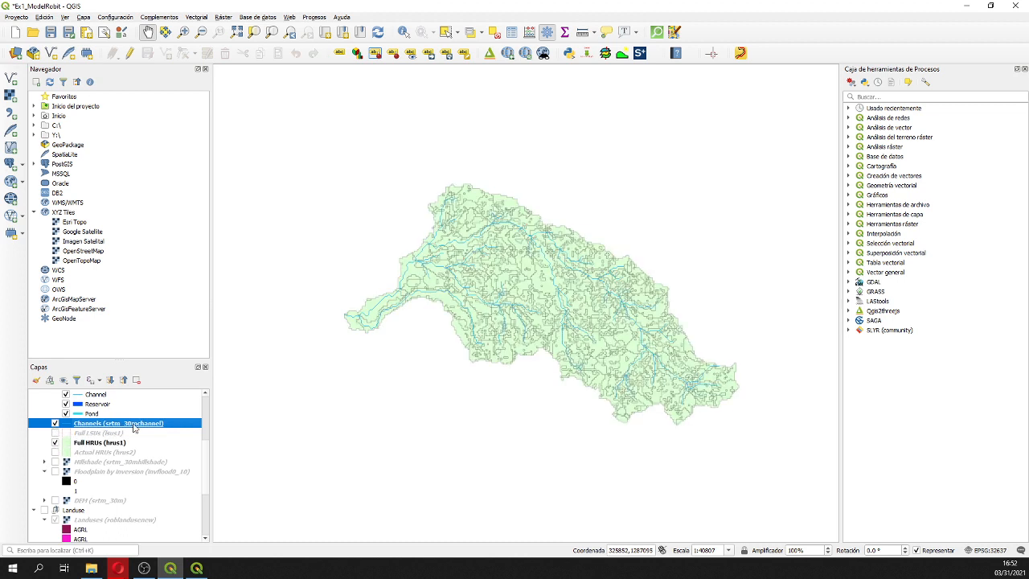
pyautogui.scroll(1, 80, 427)
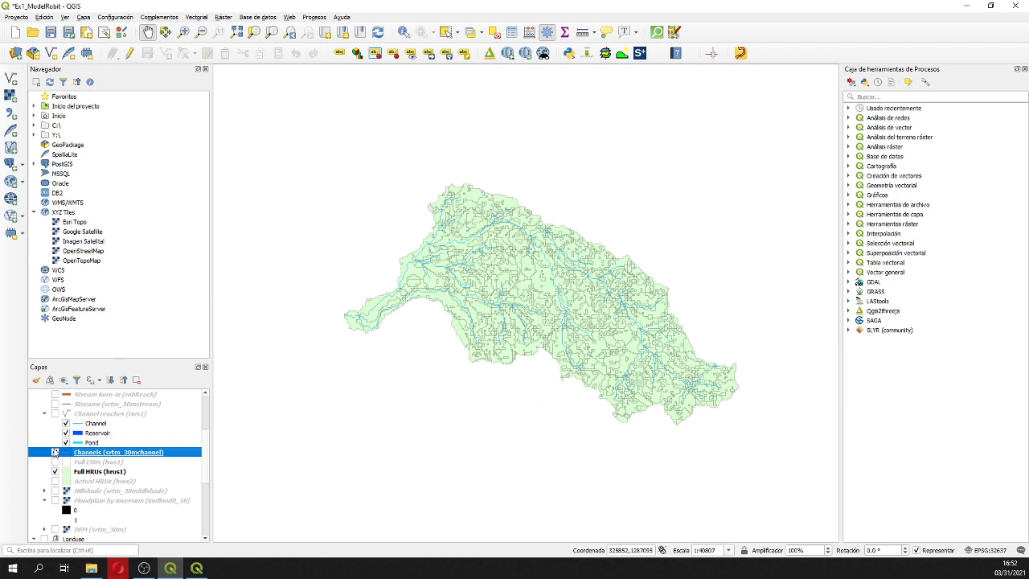
pyautogui.click(54, 451)
pyautogui.click(54, 413)
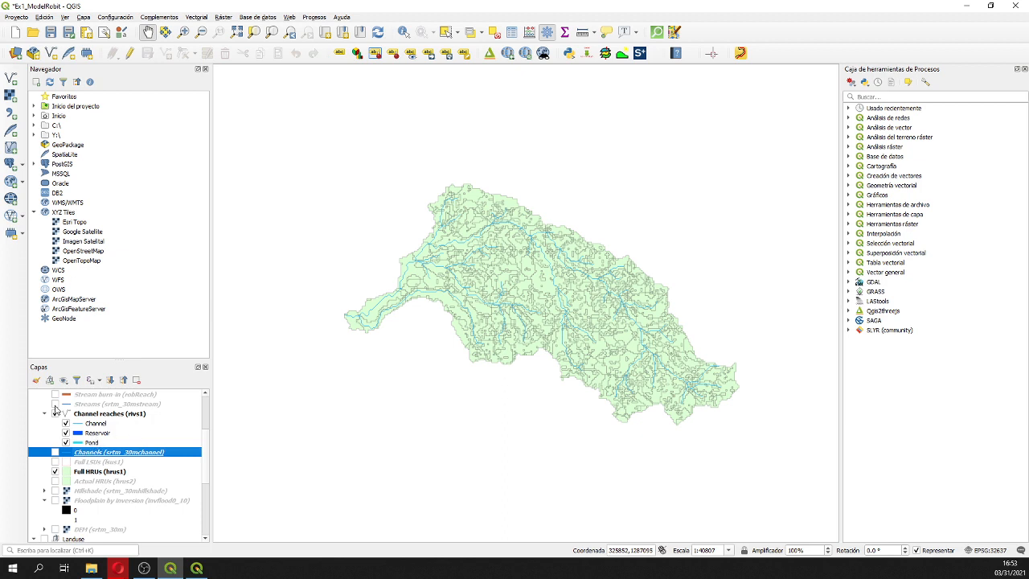
# View the Streams (srtm_30mstream) and Stream burn-in (robReach) layers over the HRUs and hide both again.
pyautogui.click(55, 405)
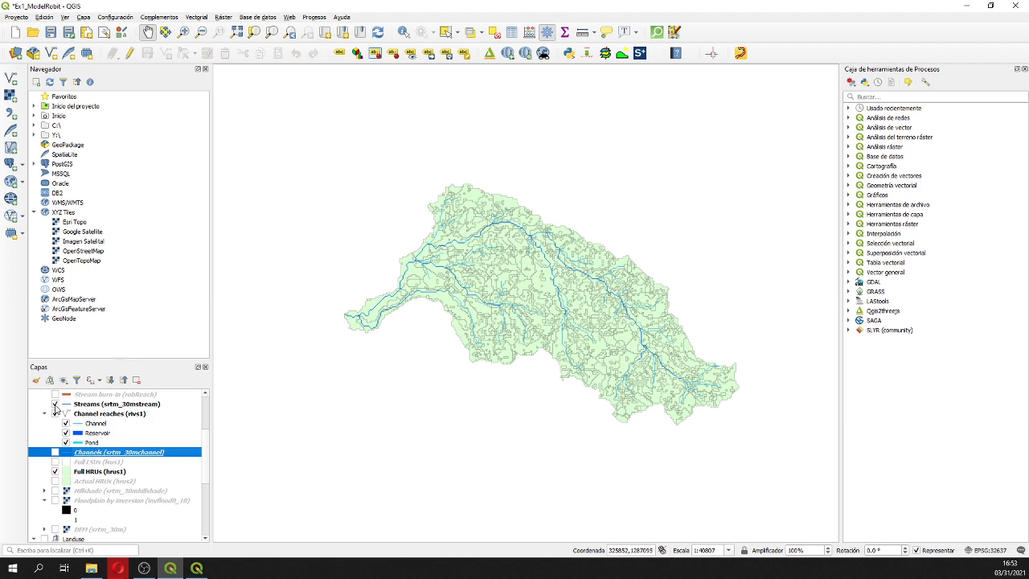
pyautogui.click(55, 404)
pyautogui.scroll(1, 54, 408)
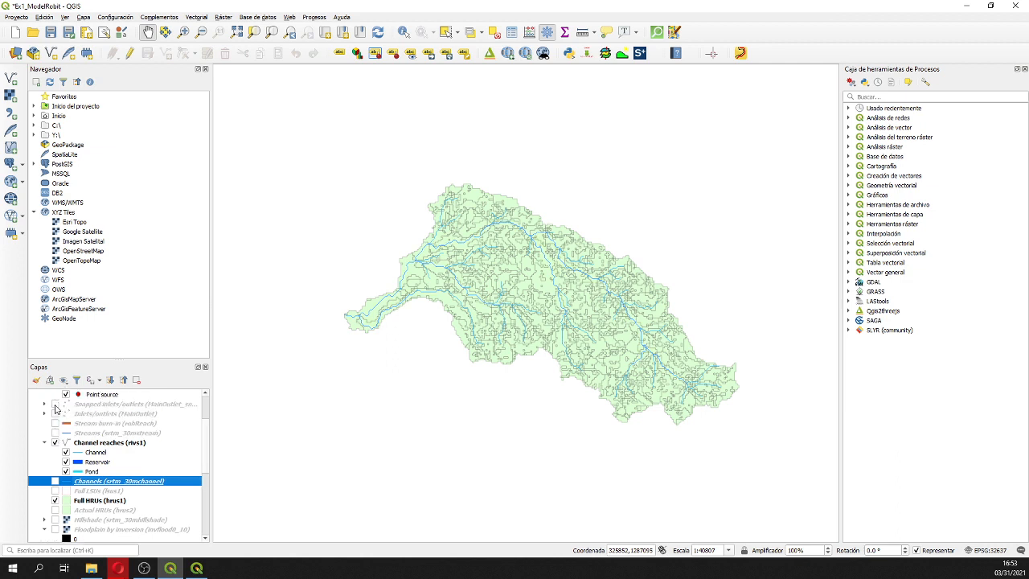
pyautogui.click(55, 423)
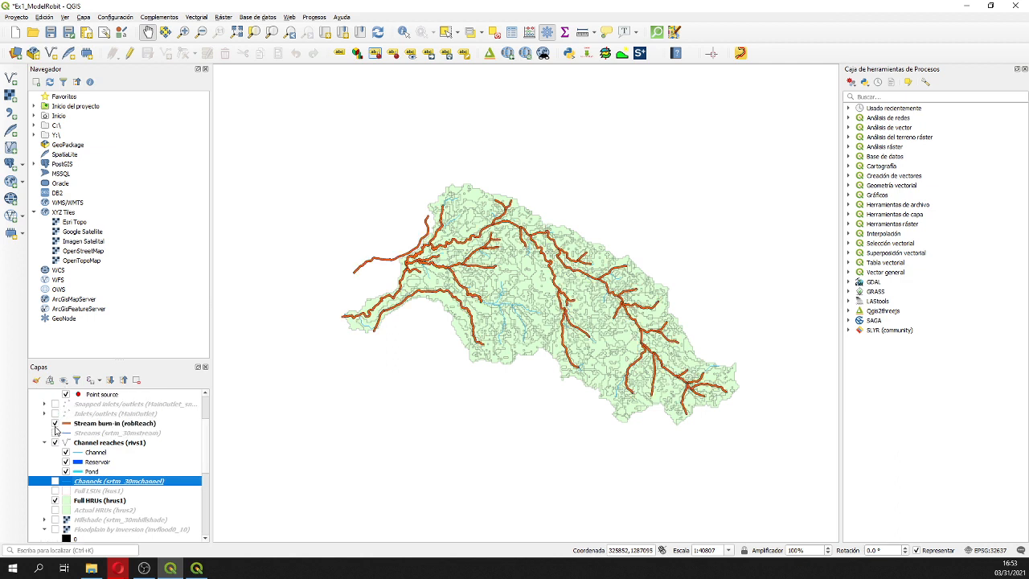
pyautogui.click(56, 432)
pyautogui.click(55, 433)
pyautogui.click(54, 423)
pyautogui.click(55, 423)
pyautogui.click(55, 423)
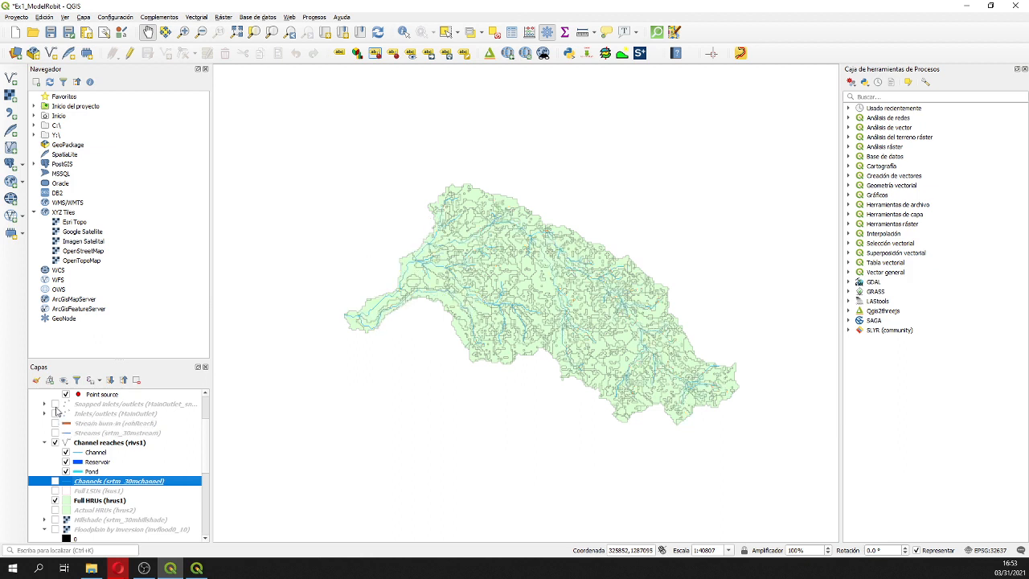
# Toggle the Inlets/outlets (MainOutlet) and Snapped inlets/outlets layers on to check them on the map, and hide both again.
pyautogui.click(54, 413)
pyautogui.click(55, 413)
pyautogui.click(55, 403)
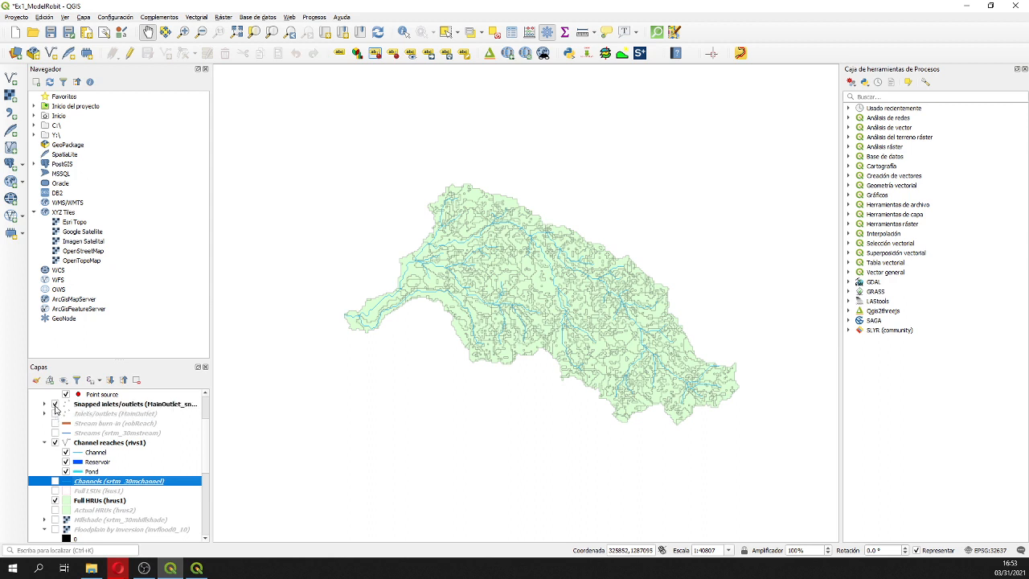
pyautogui.click(55, 404)
pyautogui.click(55, 414)
pyautogui.click(54, 413)
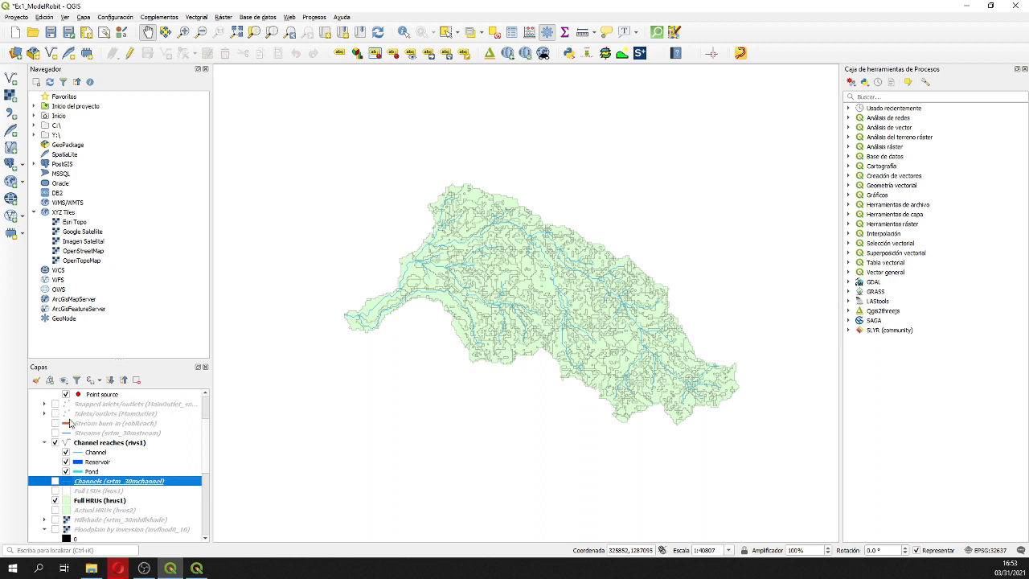
# View the Pt sources and reservoirs (reservoirs1) layer, examine its point sources along the channels up close, and hide it.
pyautogui.scroll(2, 58, 422)
pyautogui.click(54, 432)
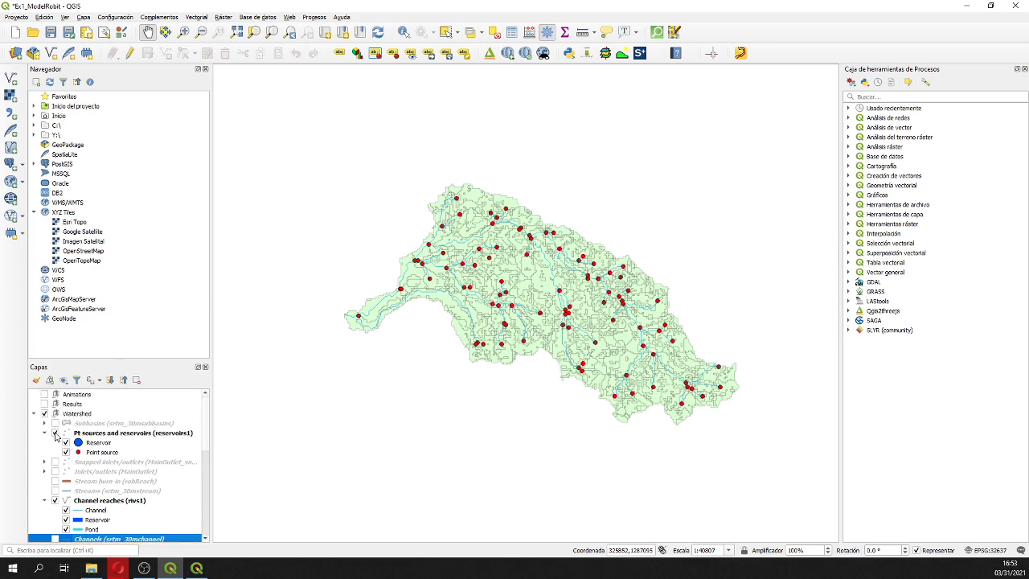
pyautogui.scroll(1, 491, 335)
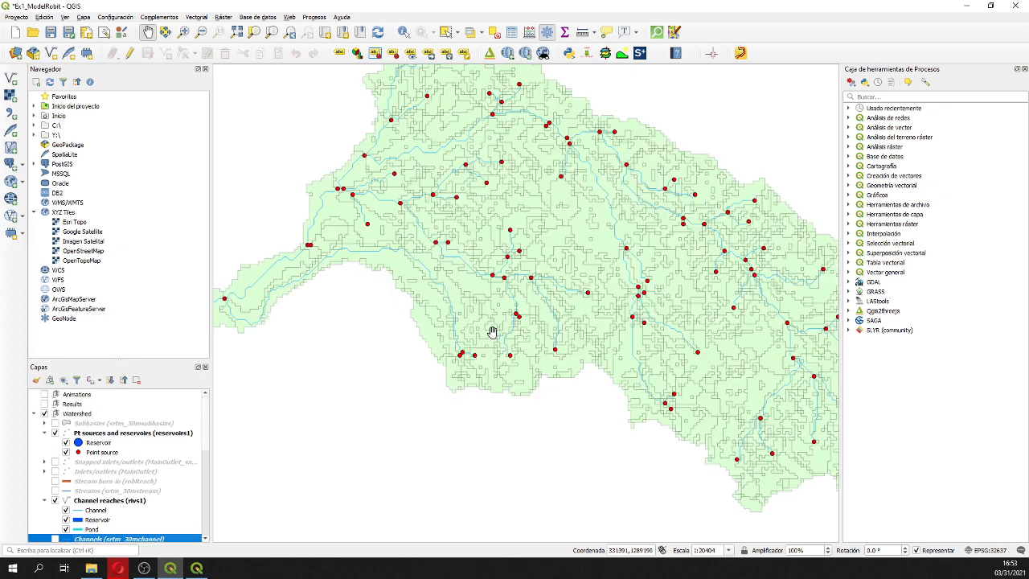
pyautogui.scroll(2, 506, 263)
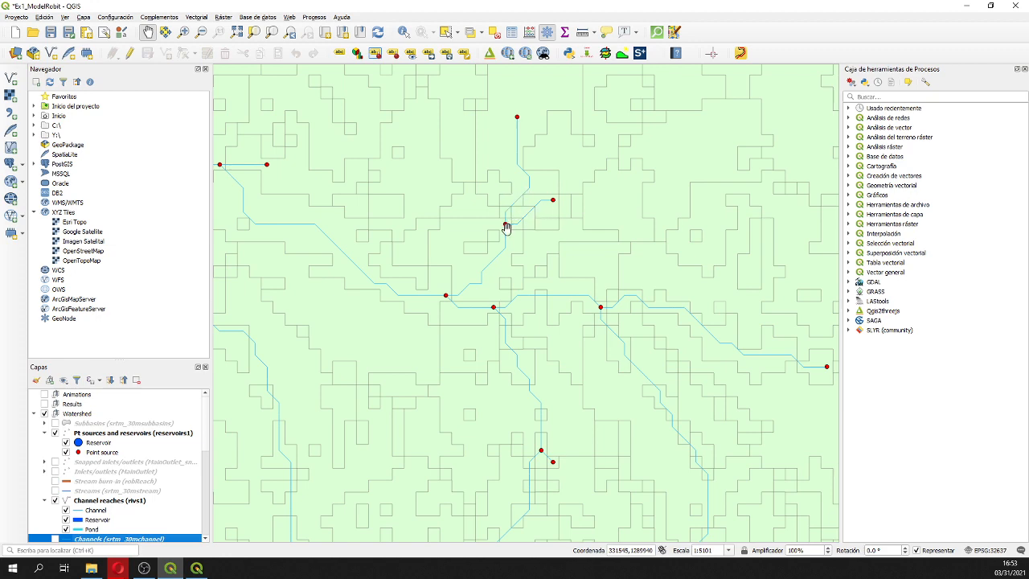
pyautogui.scroll(-2, 457, 340)
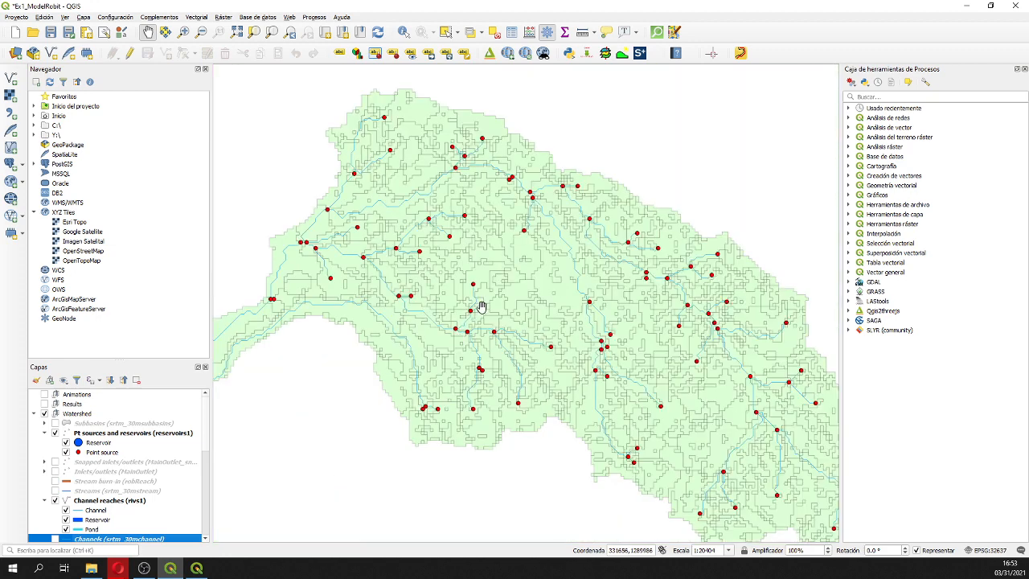
pyautogui.click(54, 433)
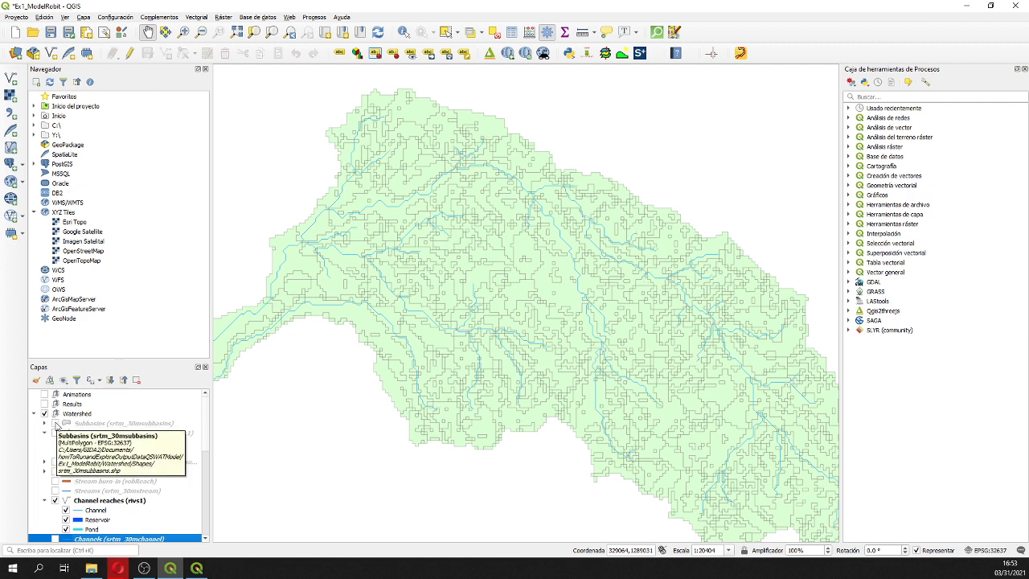
# Display the Subbasins (srtm_30msubbasins) layer and view all subbasins of the watershed.
pyautogui.click(55, 423)
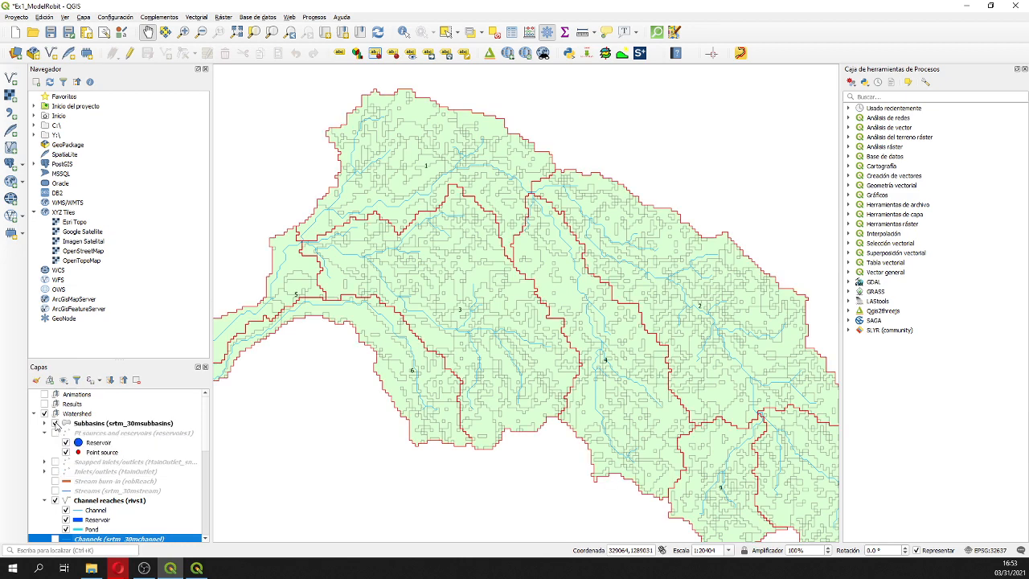
pyautogui.scroll(-1, 498, 416)
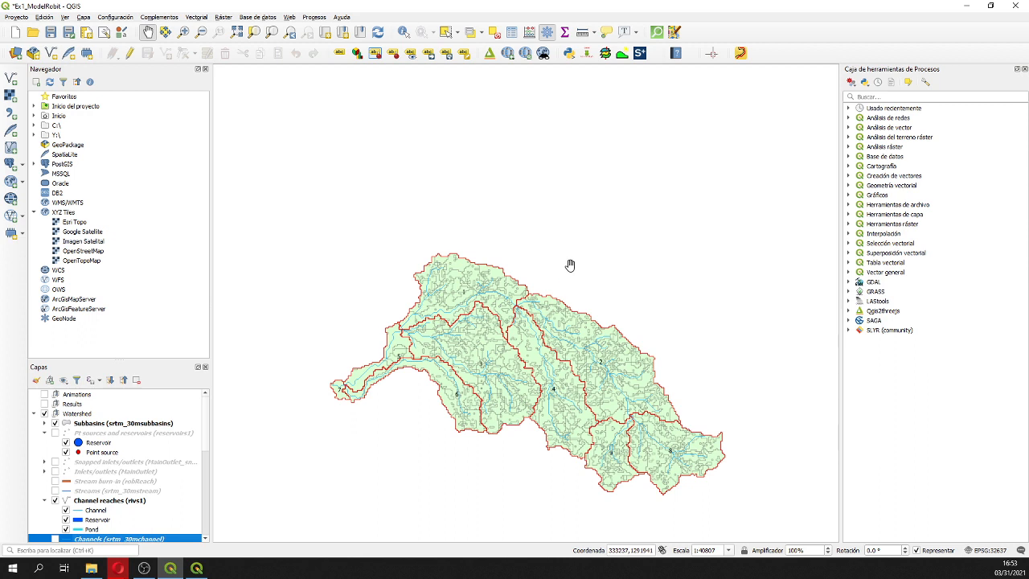
# Open the Ex1_ModelRobit project in SWAT+ Editor from QSWAT+, continuing without re-importing the watershed.
pyautogui.click(640, 54)
pyautogui.click(197, 568)
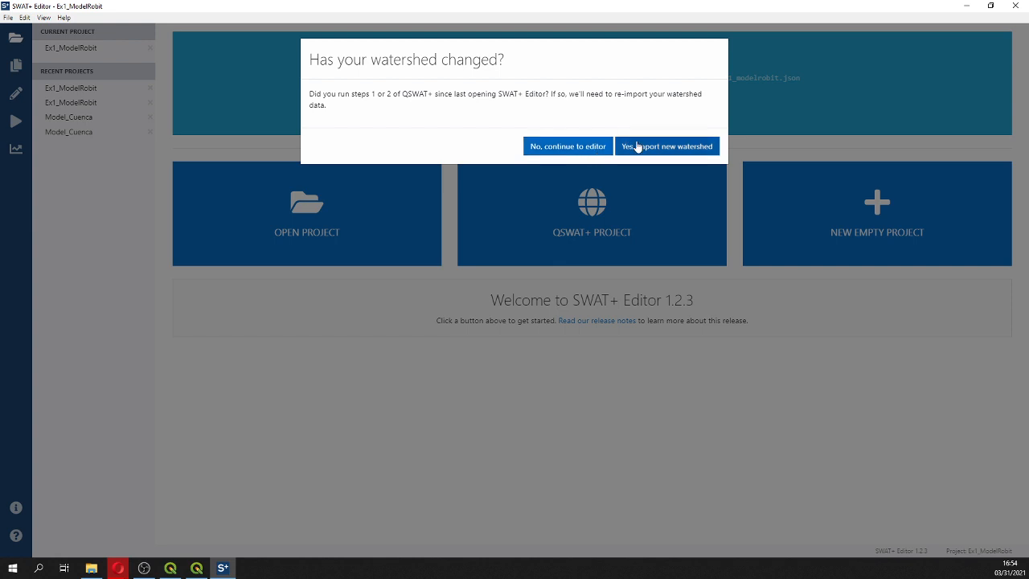
pyautogui.click(567, 146)
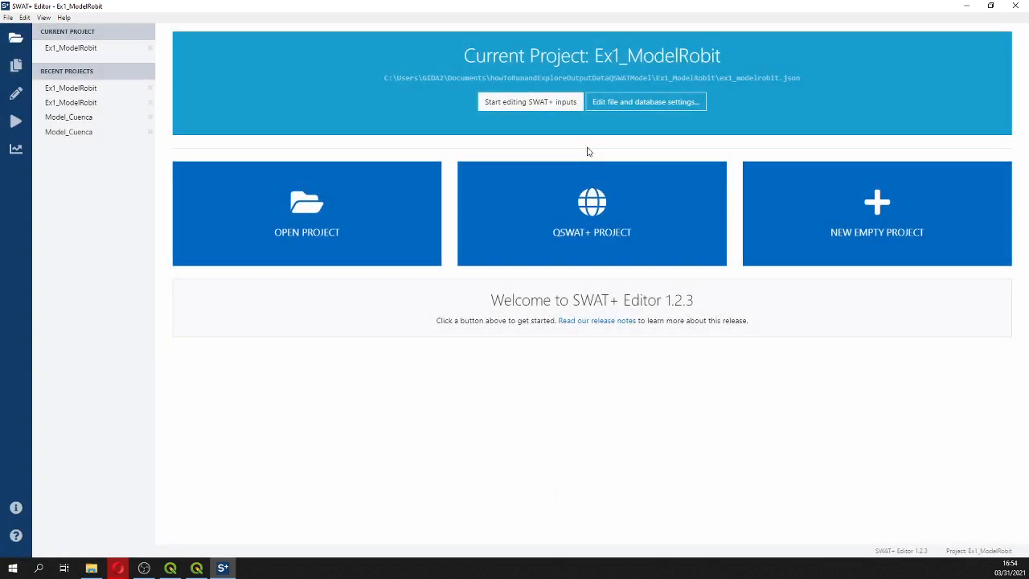
# Review the Weather Generator and Weather Stations data in the Climate section of the SWAT+ inputs.
pyautogui.click(15, 64)
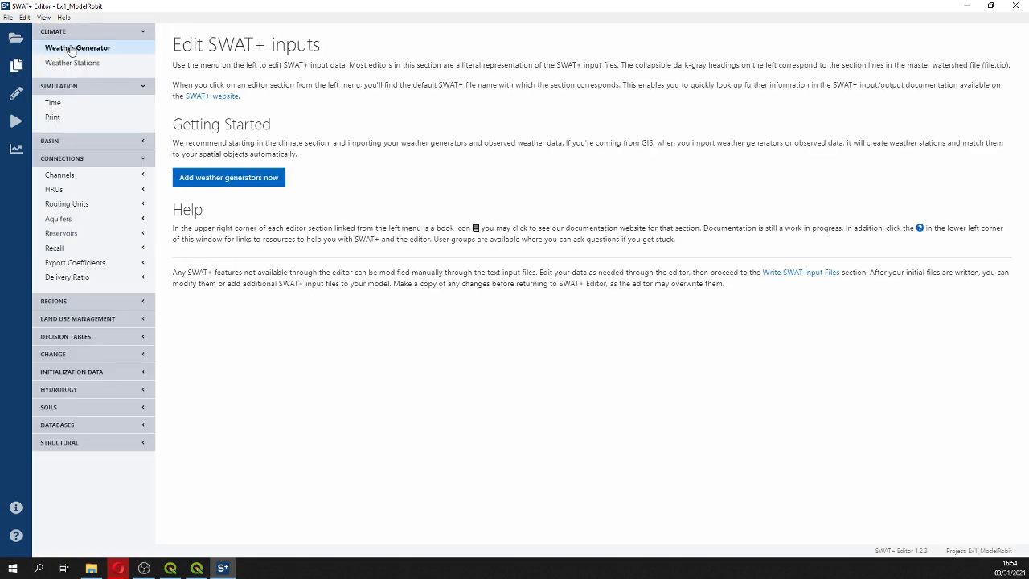
pyautogui.click(75, 48)
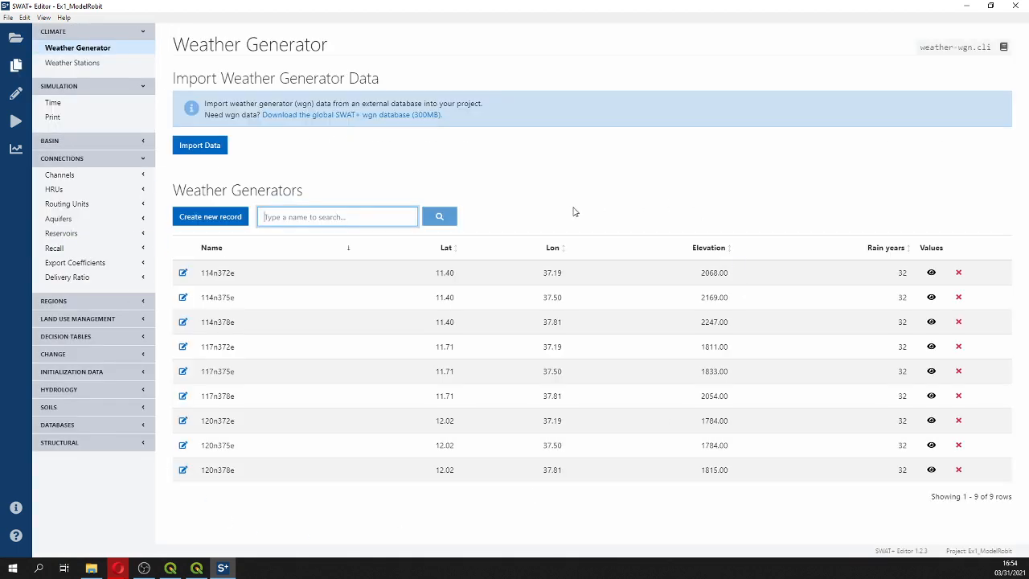
pyautogui.click(70, 65)
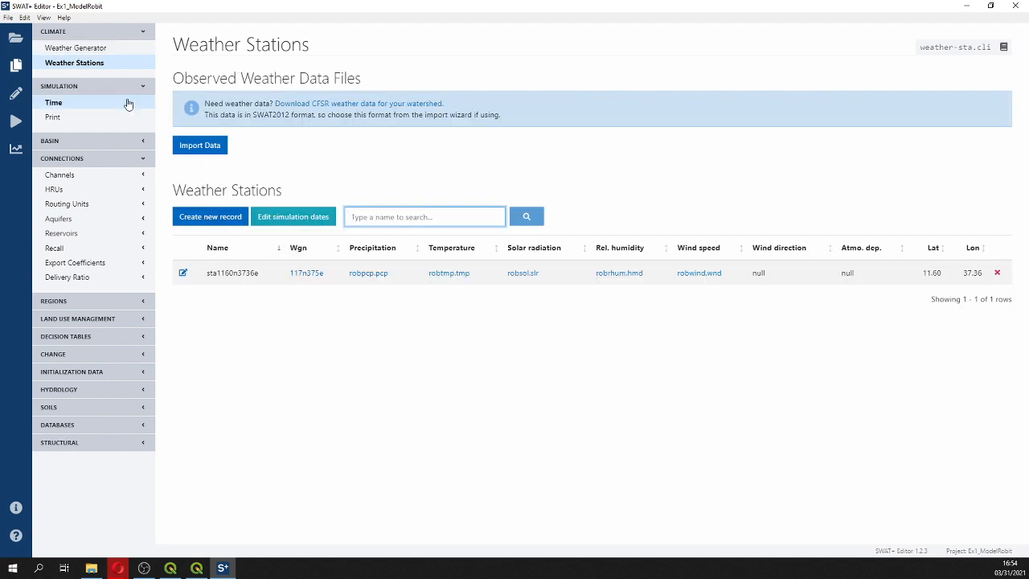
pyautogui.click(118, 49)
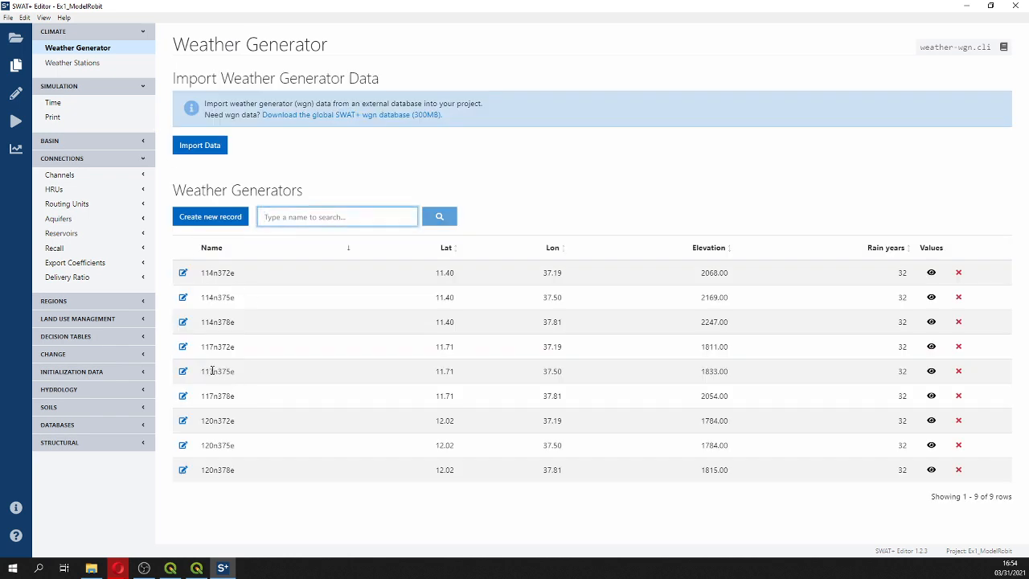
pyautogui.click(53, 64)
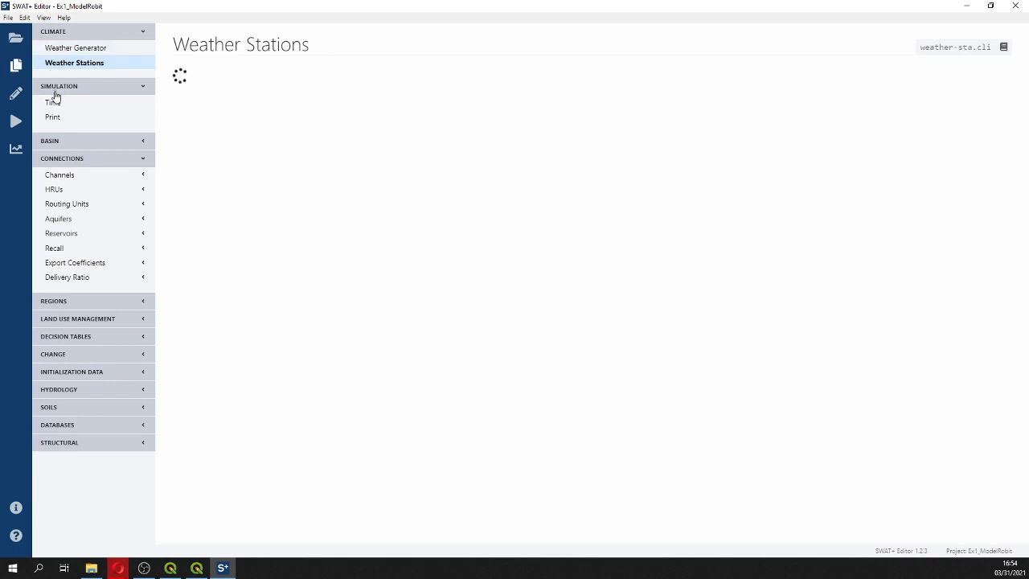
# Review the simulation's time settings, including the available time steps, and its print settings down through all the print objects.
pyautogui.click(54, 103)
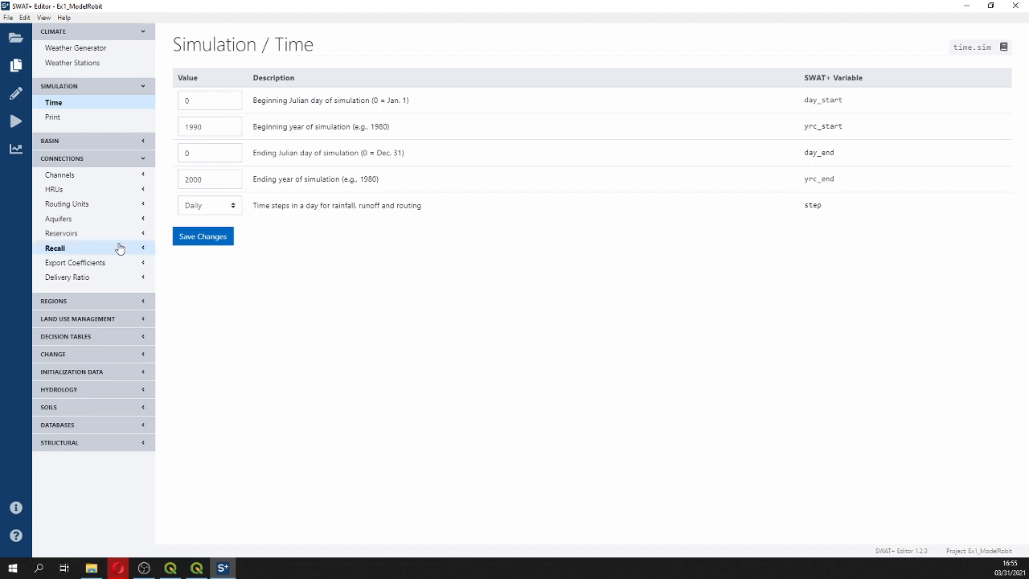
pyautogui.click(207, 207)
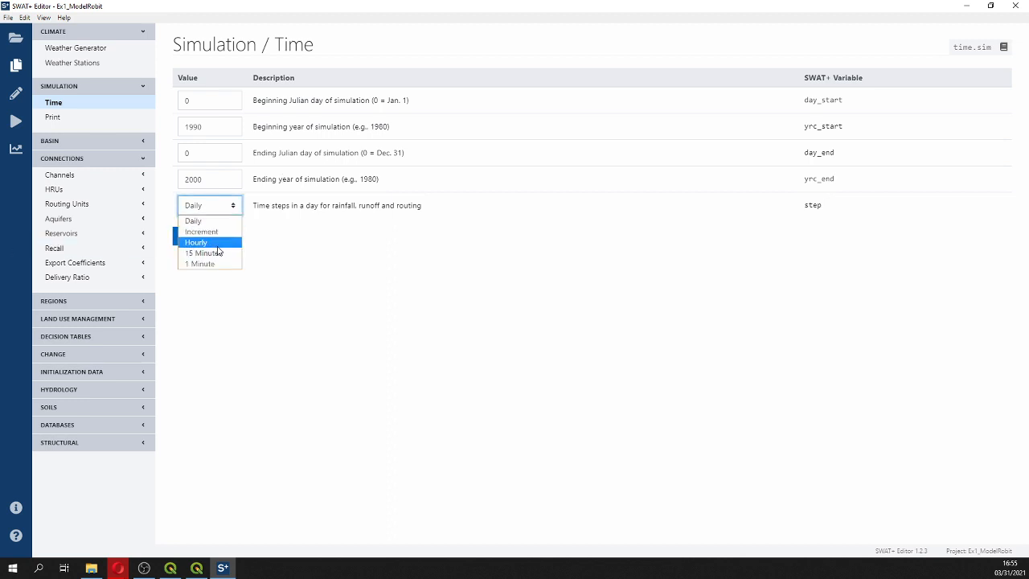
pyautogui.click(225, 307)
pyautogui.click(58, 117)
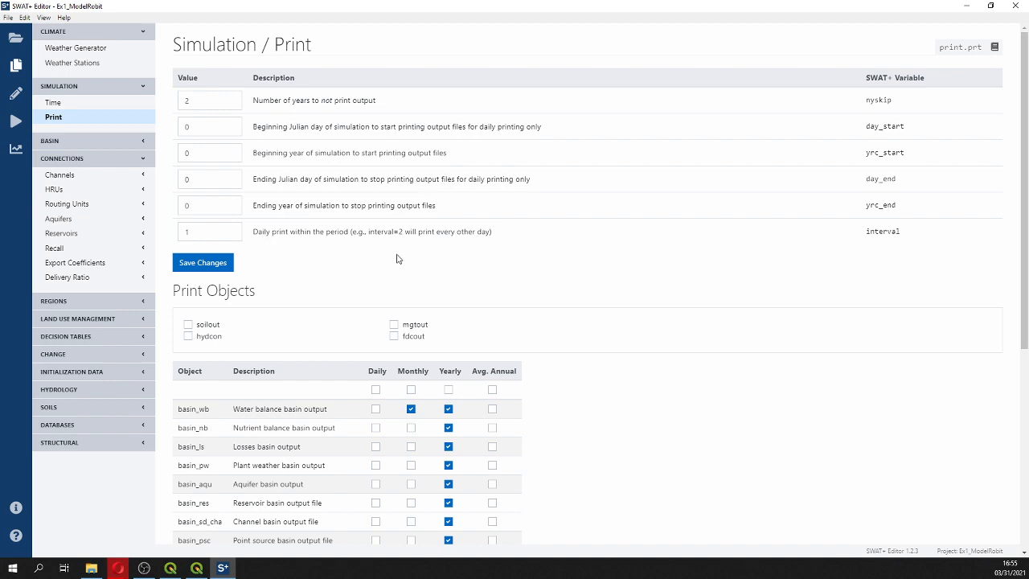
pyautogui.scroll(-3, 399, 259)
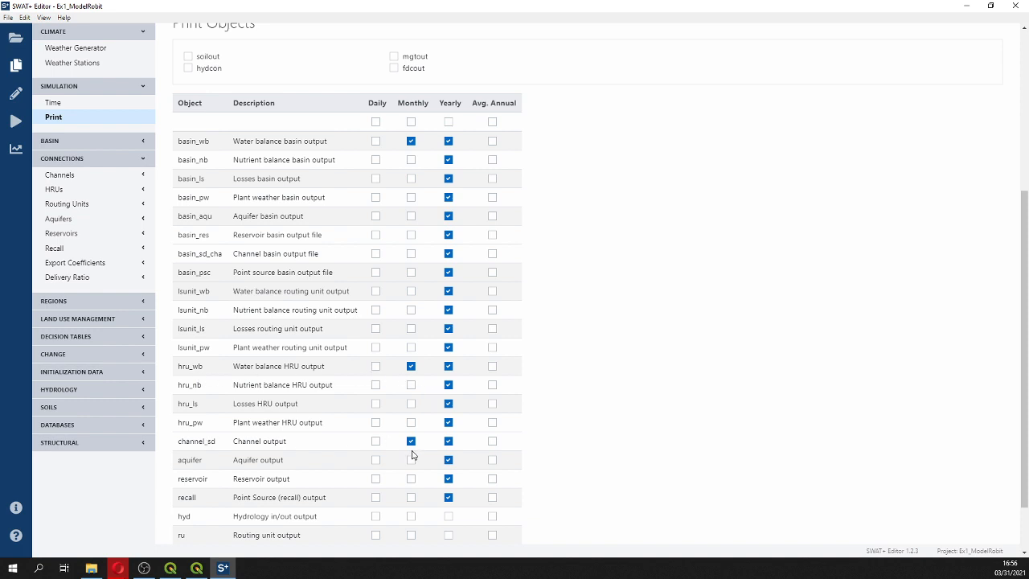
pyautogui.scroll(-2, 451, 423)
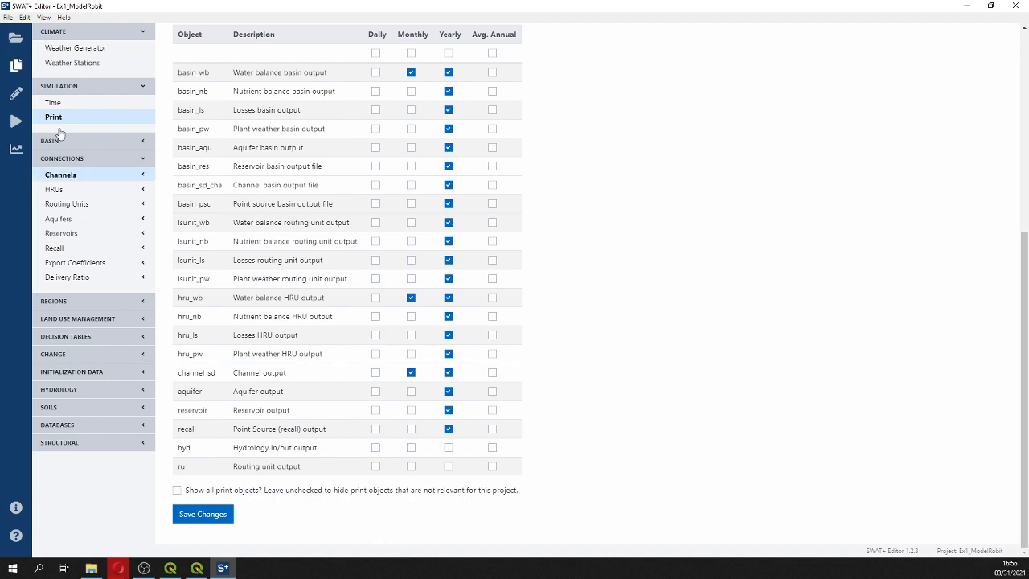
# Try to write the SWAT+ input files to the Default scenario's TxtInOut folder.
pyautogui.click(15, 93)
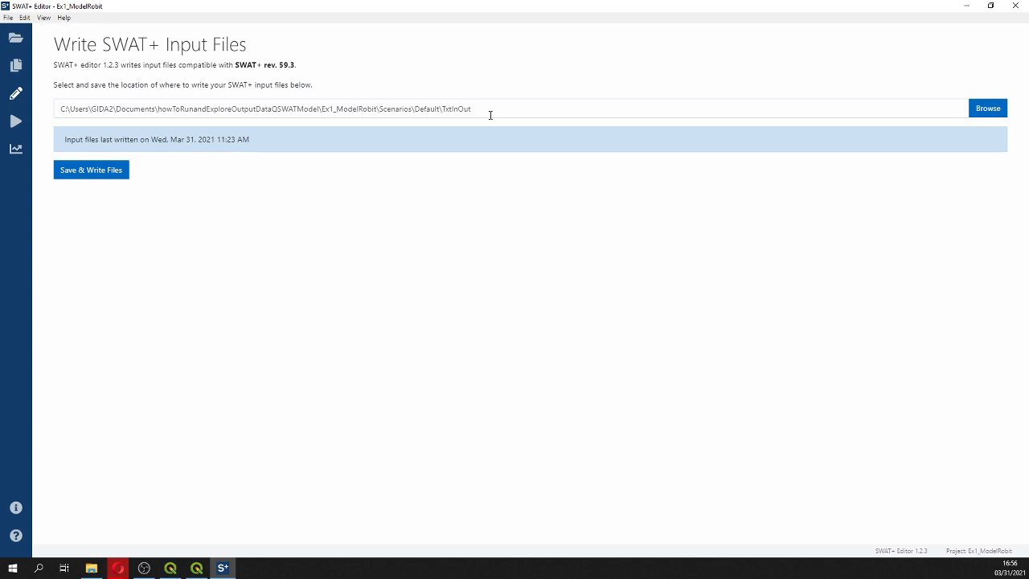
pyautogui.click(76, 177)
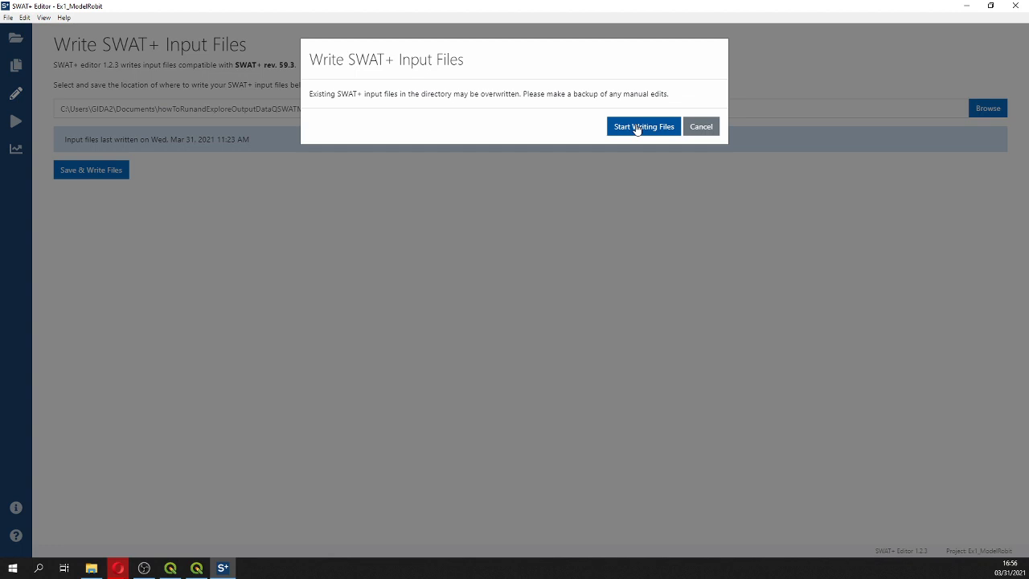
pyautogui.click(636, 129)
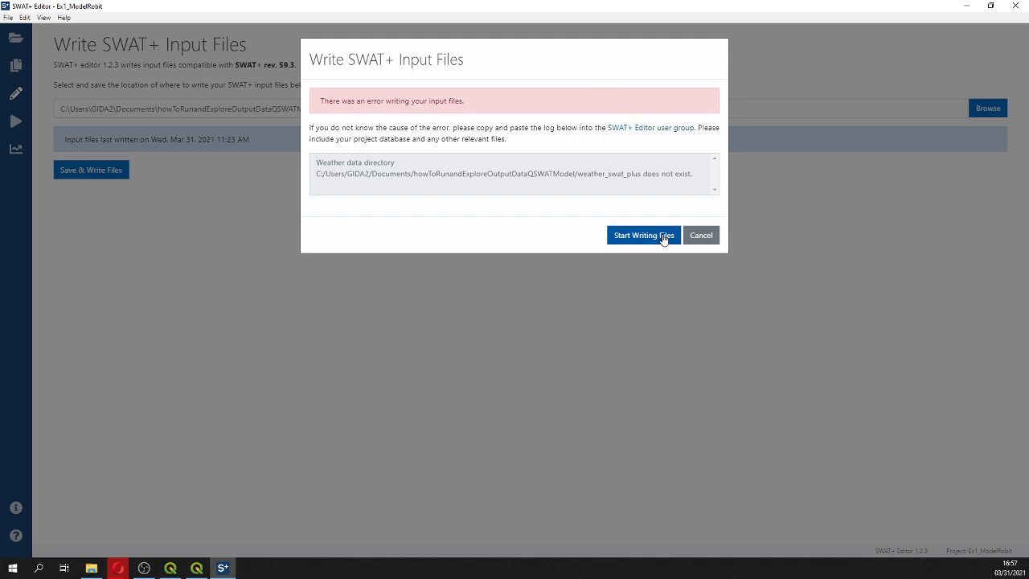
pyautogui.click(664, 238)
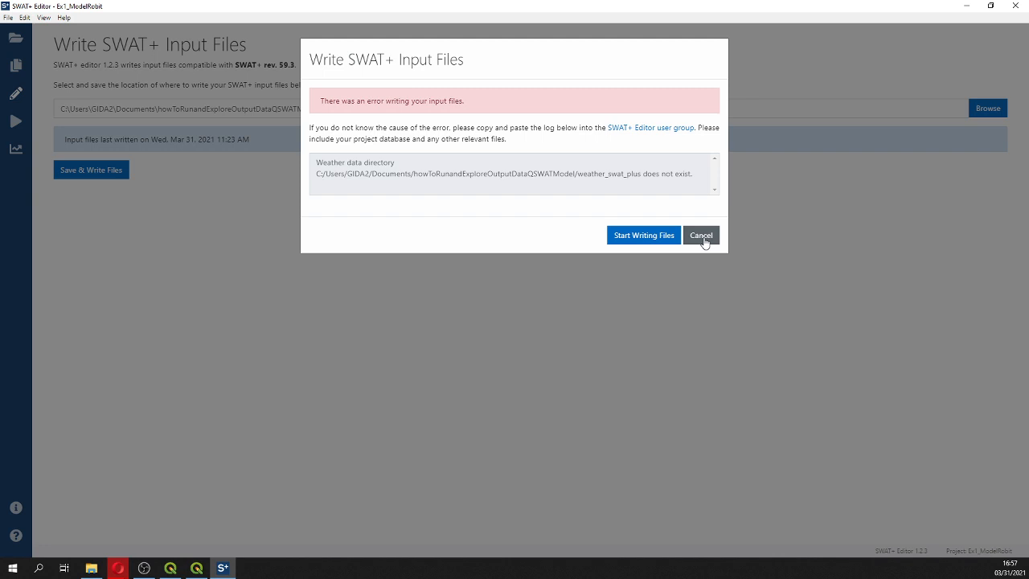
pyautogui.click(703, 241)
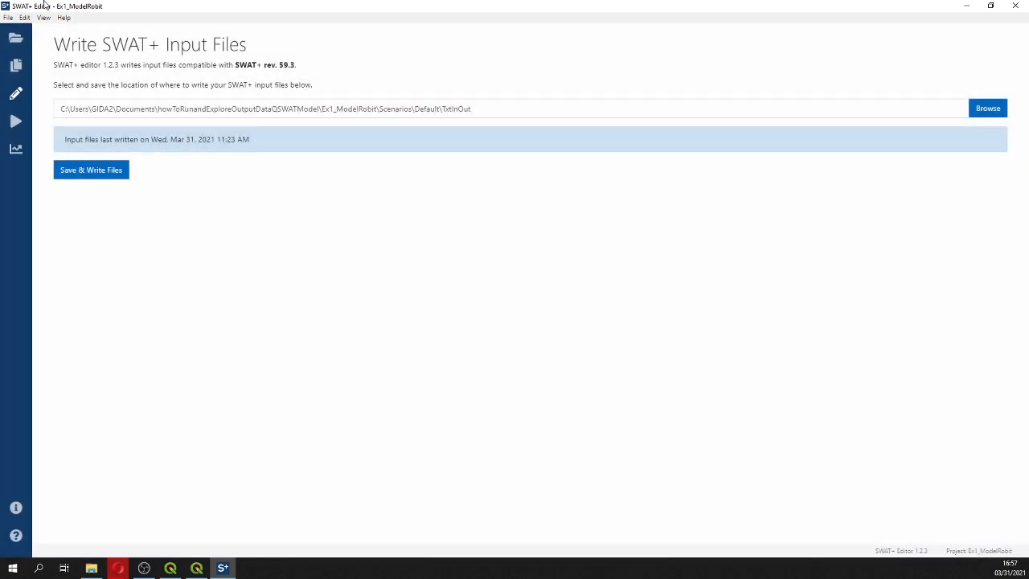
# Recheck the project's Weather Generator and Weather Stations data, and look at the output analysis and model run pages.
pyautogui.click(16, 67)
pyautogui.click(63, 48)
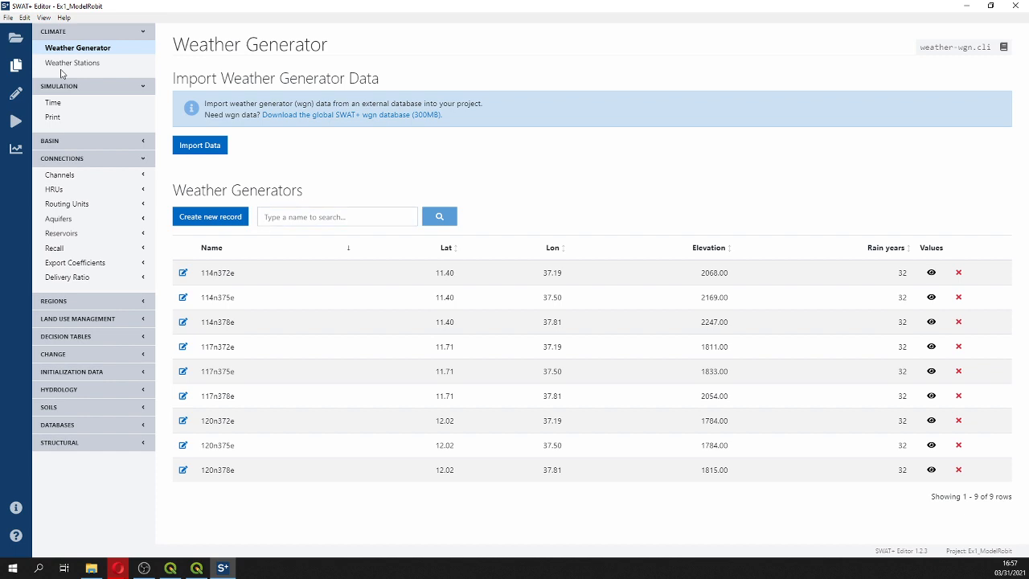
pyautogui.click(63, 64)
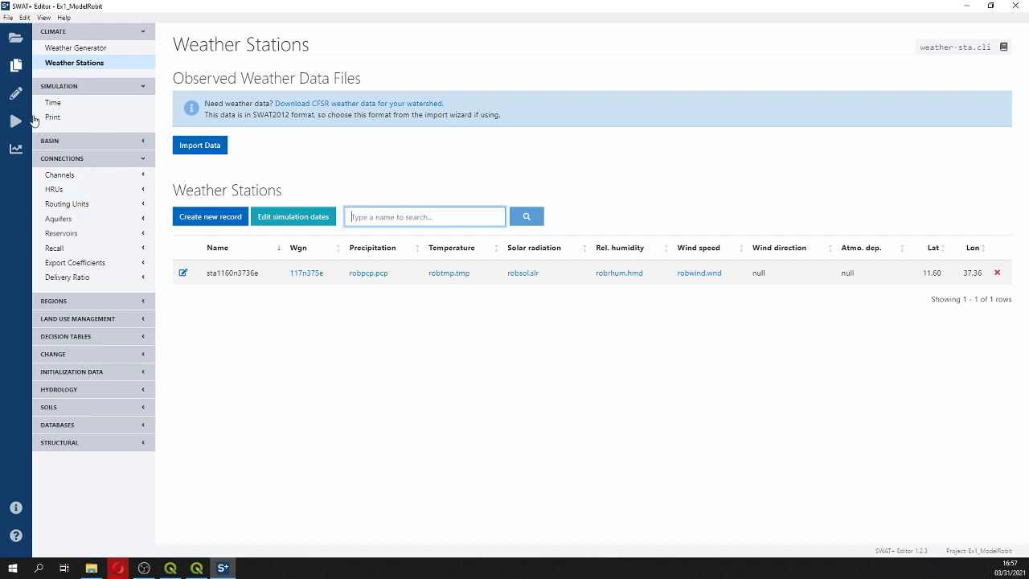
pyautogui.click(16, 149)
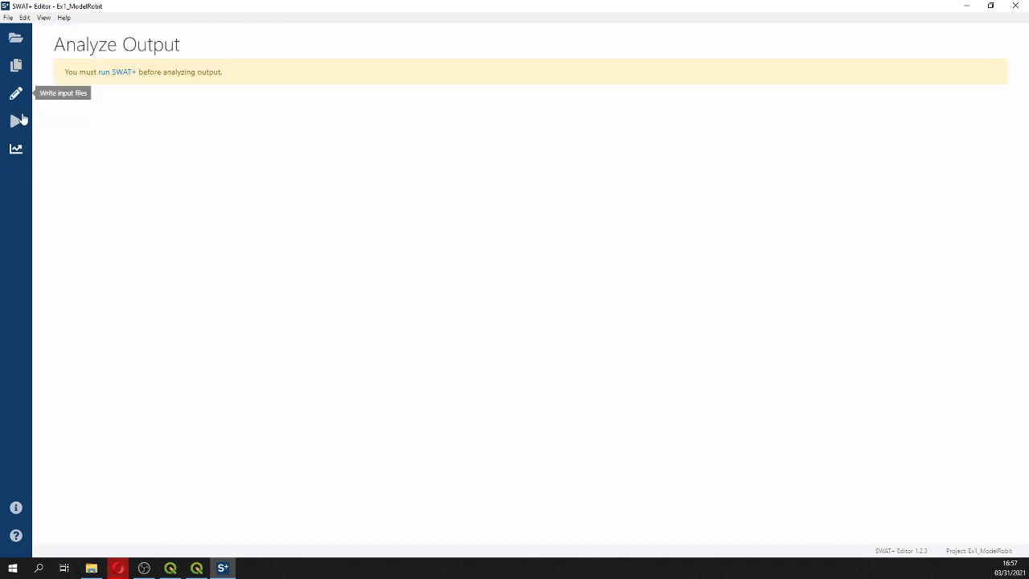
pyautogui.click(16, 120)
# Retry writing the SWAT+ input files, overwriting the existing ones.
pyautogui.click(18, 94)
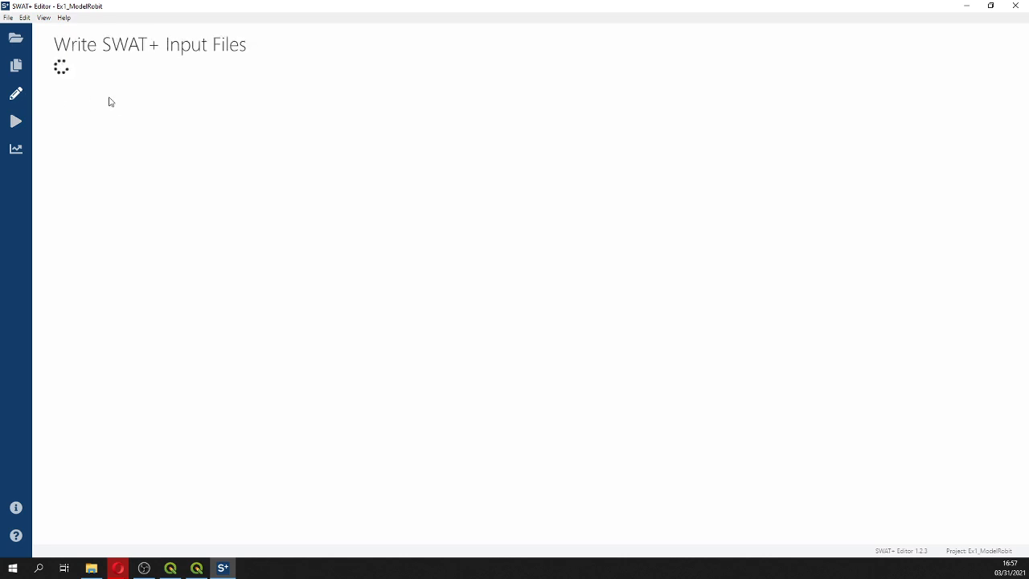
pyautogui.click(108, 136)
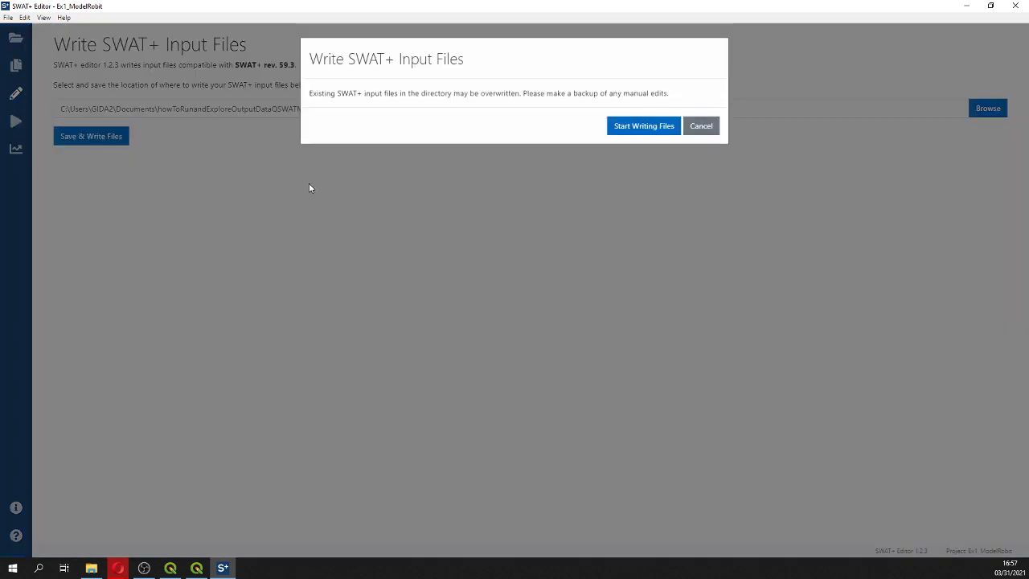
pyautogui.click(629, 126)
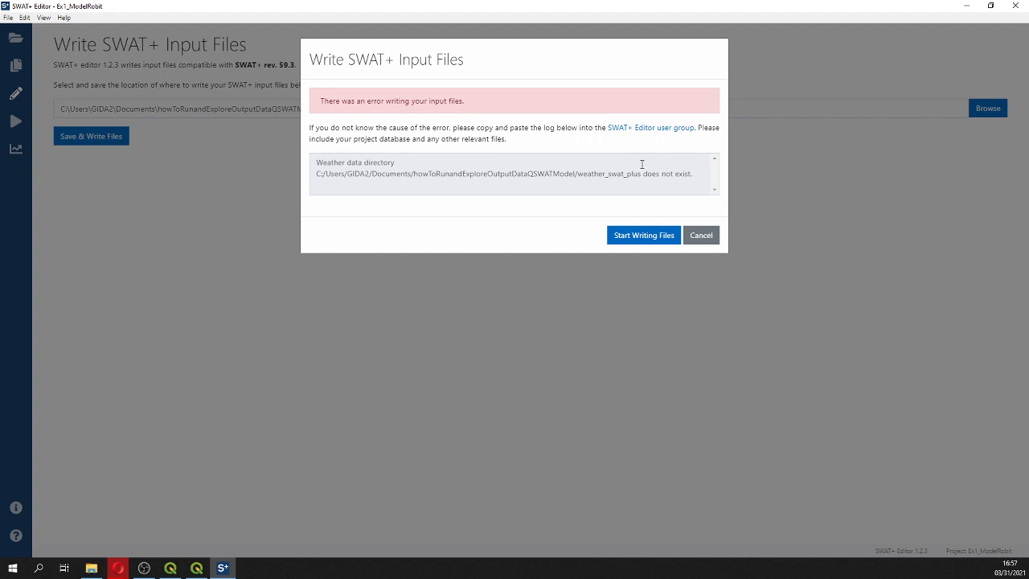
pyautogui.click(668, 236)
# Switch to File Explorer and copy the weather_swat_plus folder from C_v4_Hydrological_Modeling_SWAT\Sessions\Session_2\Practice\robit_data in Documents.
pyautogui.click(91, 567)
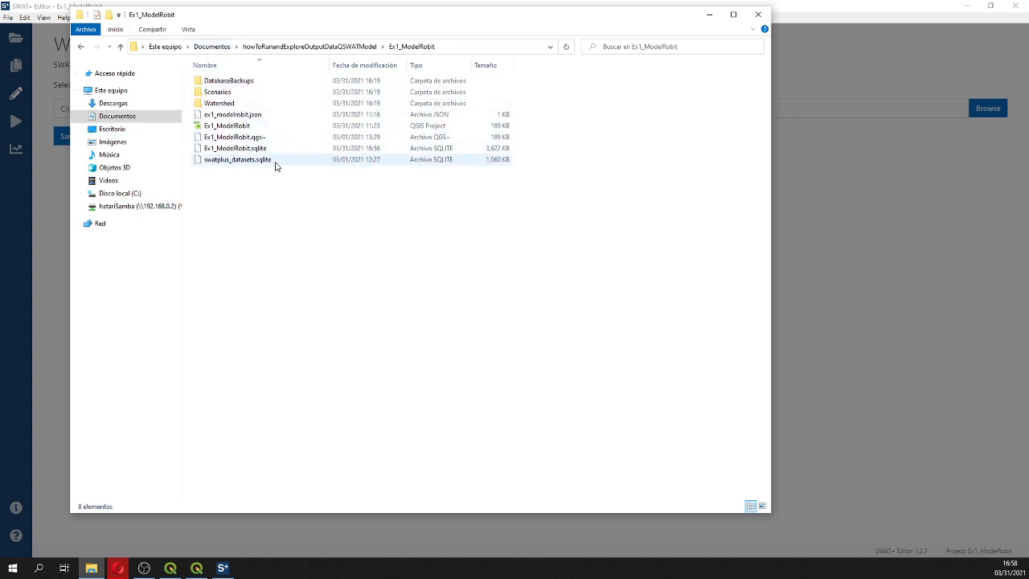
pyautogui.click(297, 47)
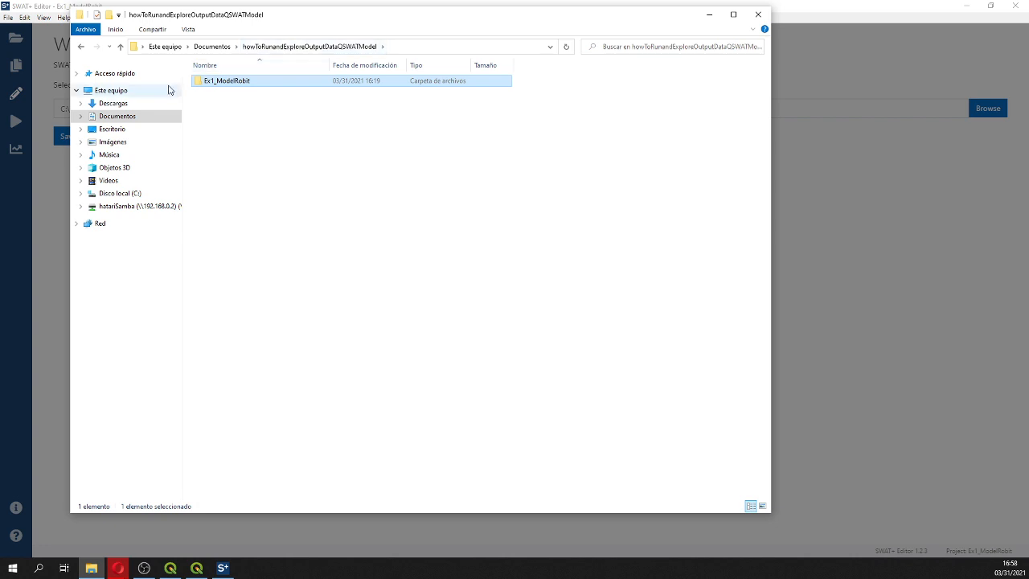
pyautogui.click(152, 103)
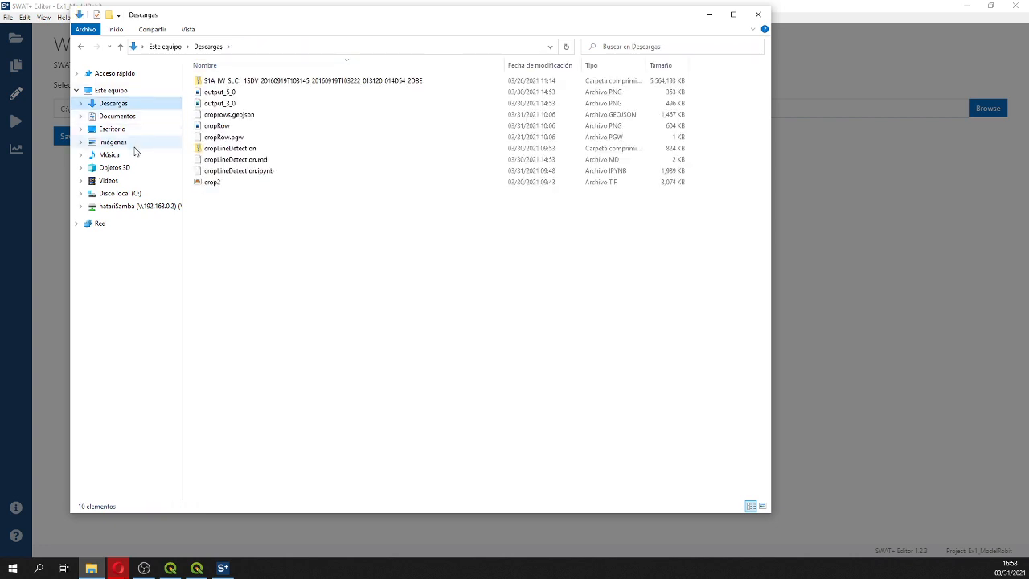
pyautogui.click(122, 119)
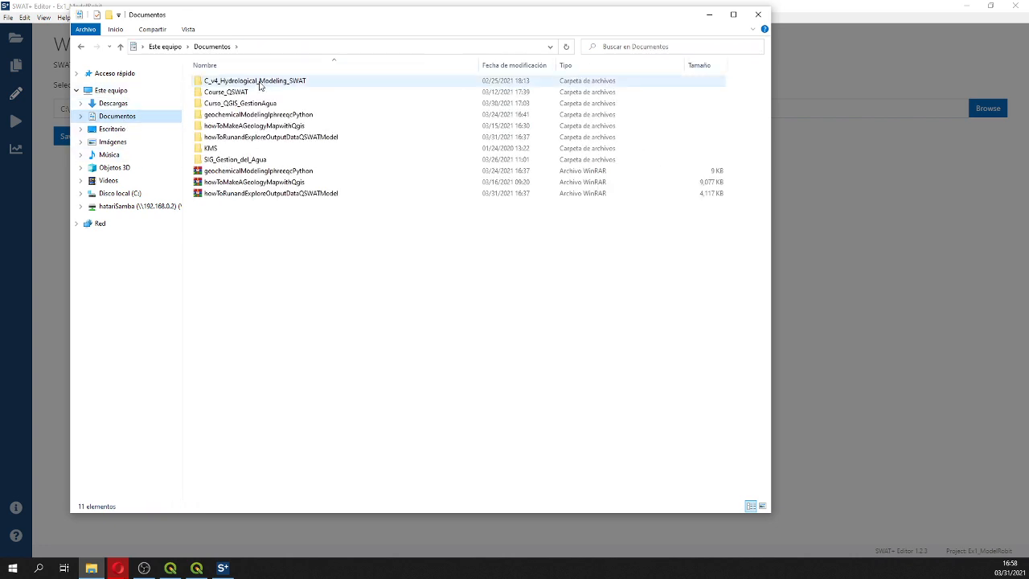
pyautogui.doubleClick(261, 81)
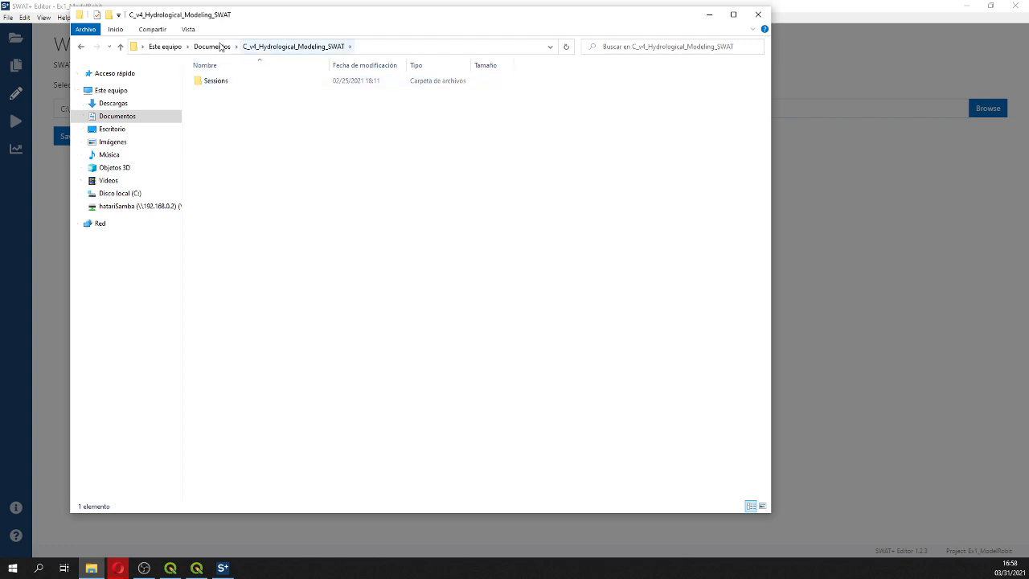
pyautogui.click(211, 86)
pyautogui.doubleClick(212, 81)
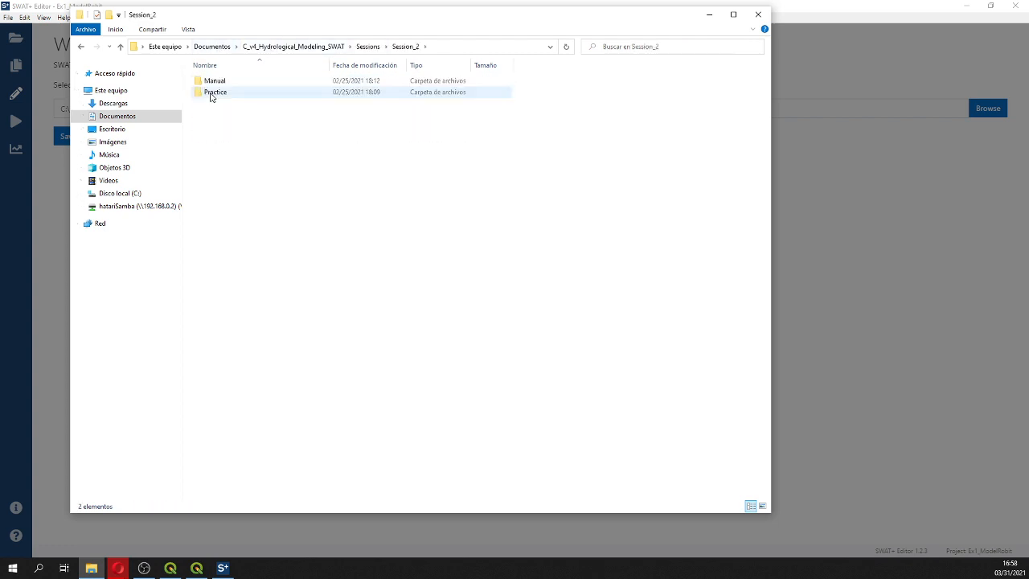
pyautogui.doubleClick(211, 95)
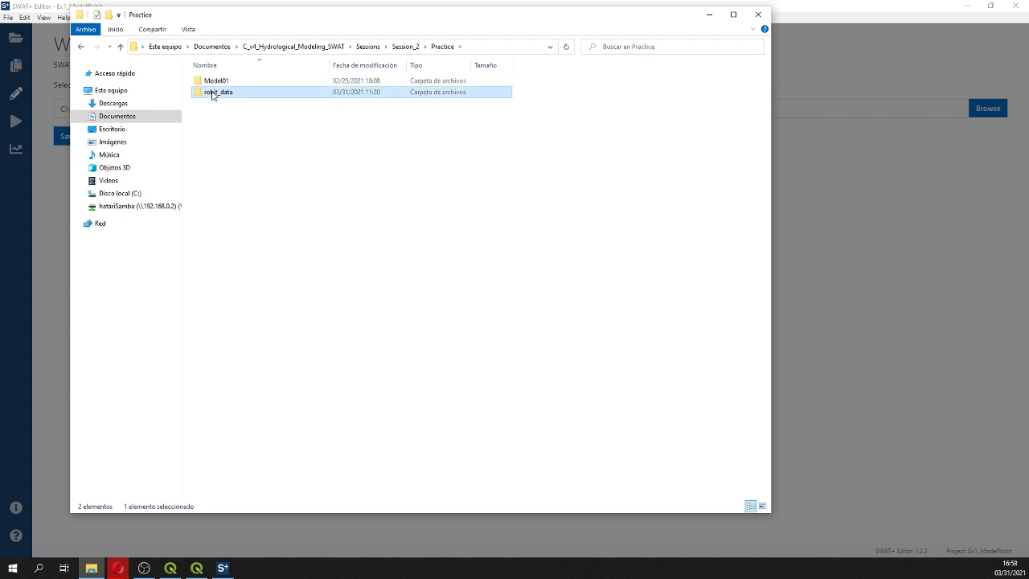
pyautogui.doubleClick(213, 95)
pyautogui.click(219, 129)
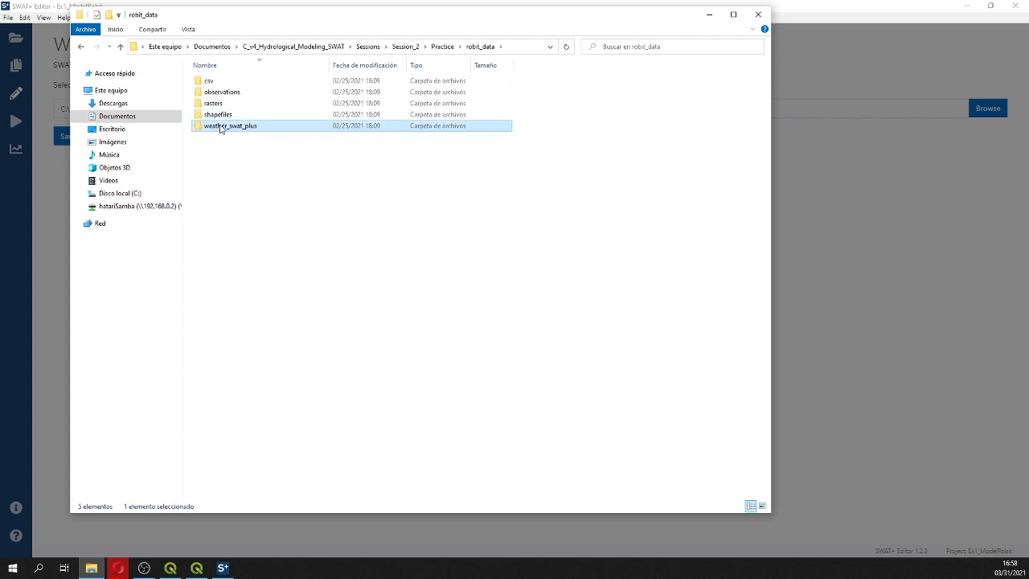
pyautogui.doubleClick(219, 129)
pyautogui.click(435, 46)
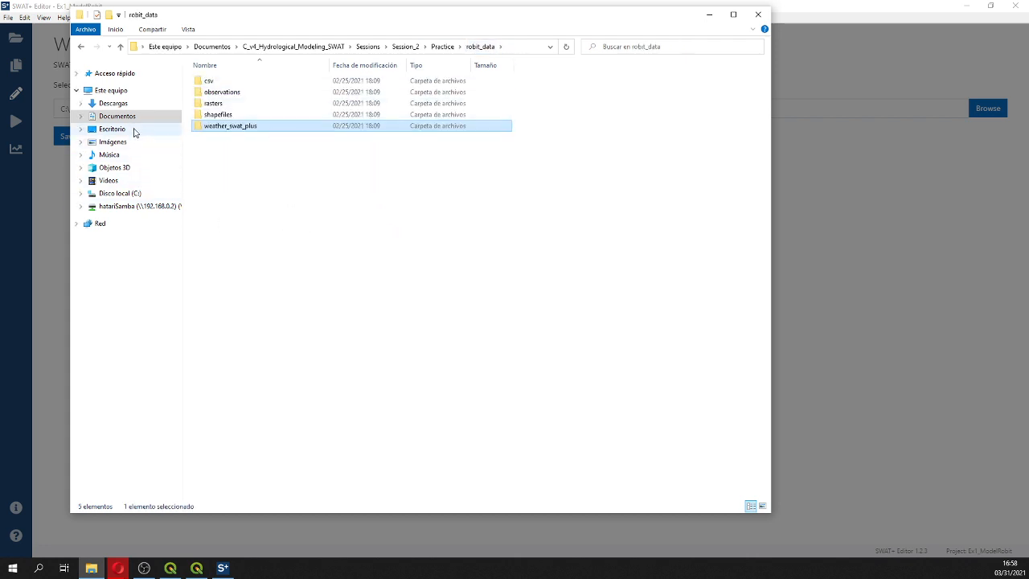
# Paste the weather_swat_plus folder into the howToRunandExploreOutputDataQSWATModel folder in Documents.
pyautogui.click(129, 194)
pyautogui.click(121, 116)
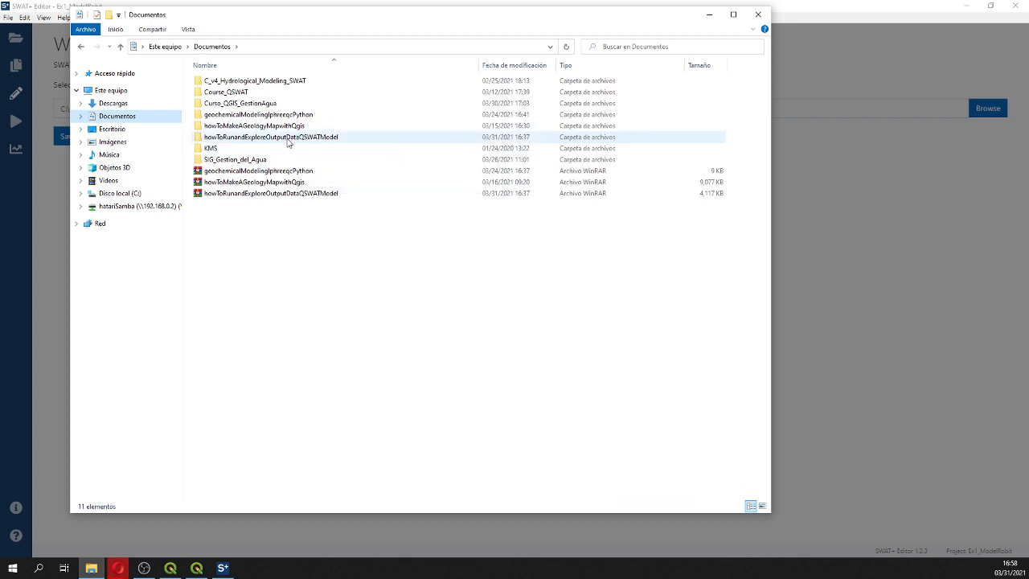
pyautogui.doubleClick(287, 142)
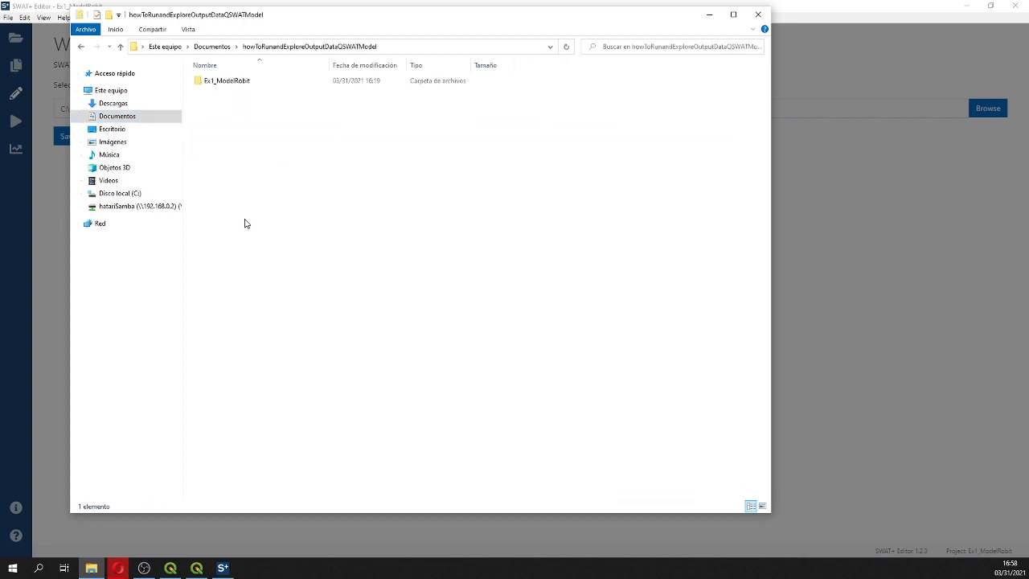
pyautogui.hotkey('ctrl', 'v')
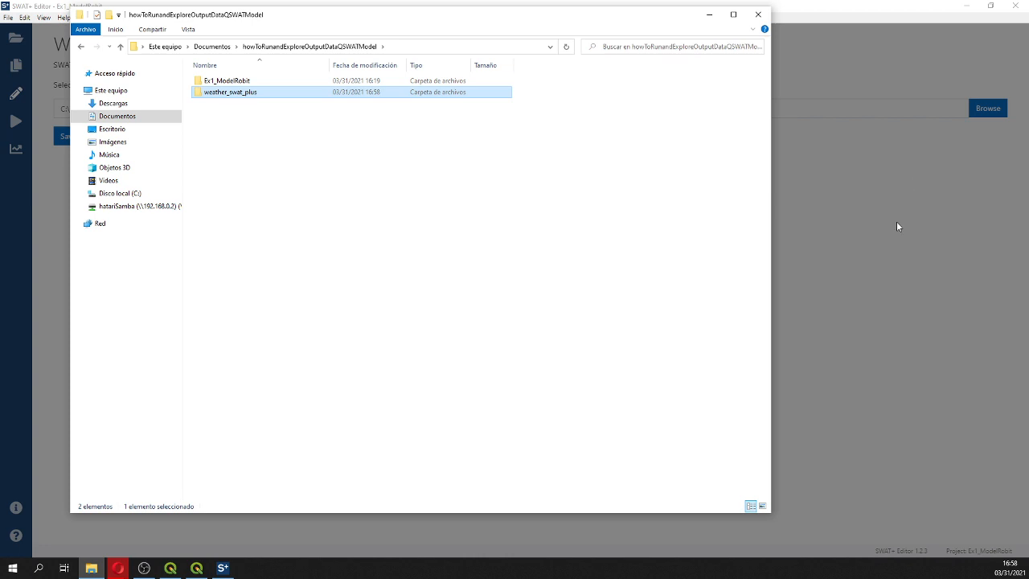
# Return to SWAT+ Editor and write the SWAT+ input files with the weather data directory in place.
pyautogui.click(897, 222)
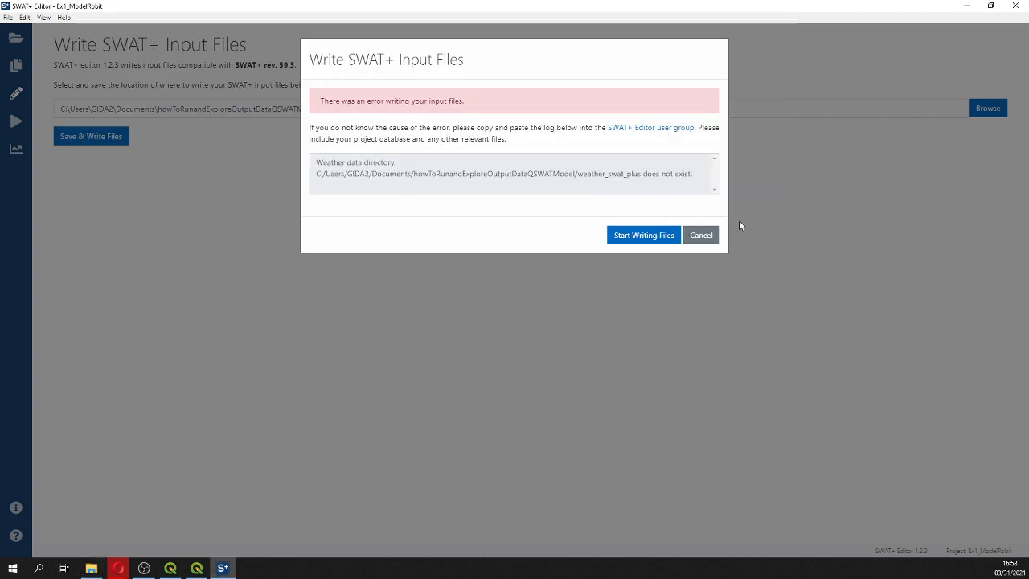
pyautogui.click(696, 243)
pyautogui.click(112, 145)
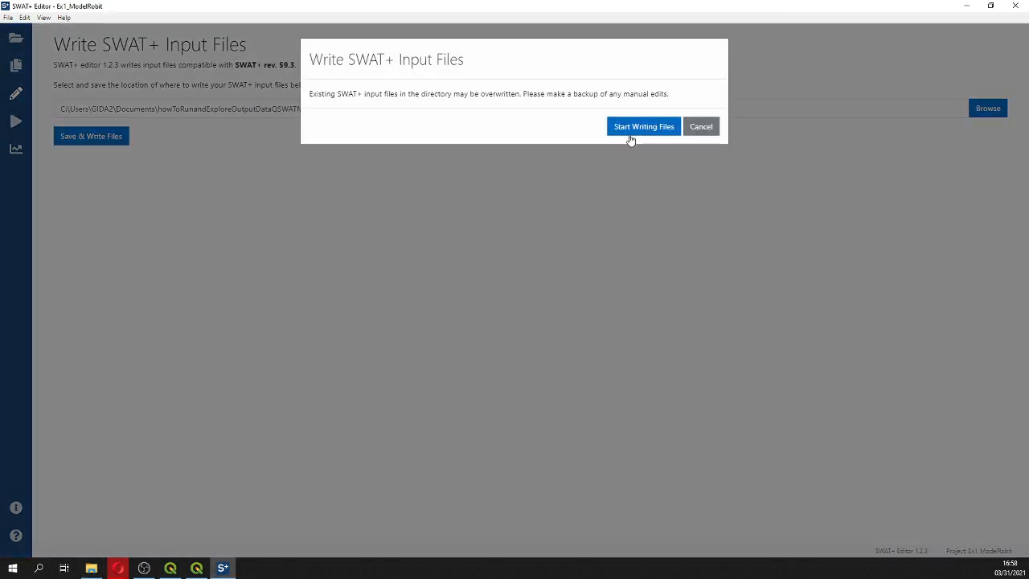
pyautogui.click(634, 133)
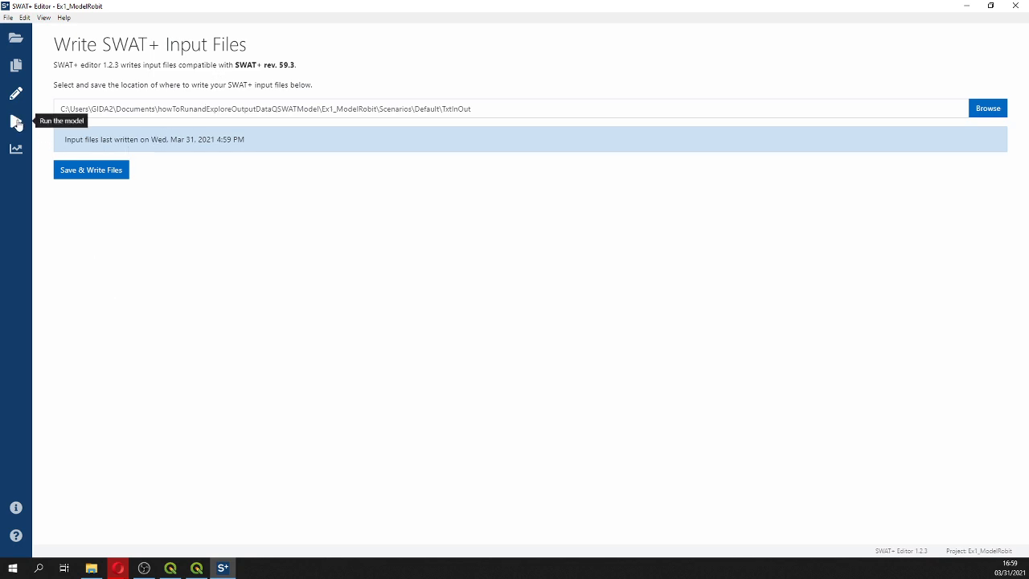
# Run the SWAT+ model without the debug version.
pyautogui.click(18, 122)
pyautogui.click(76, 108)
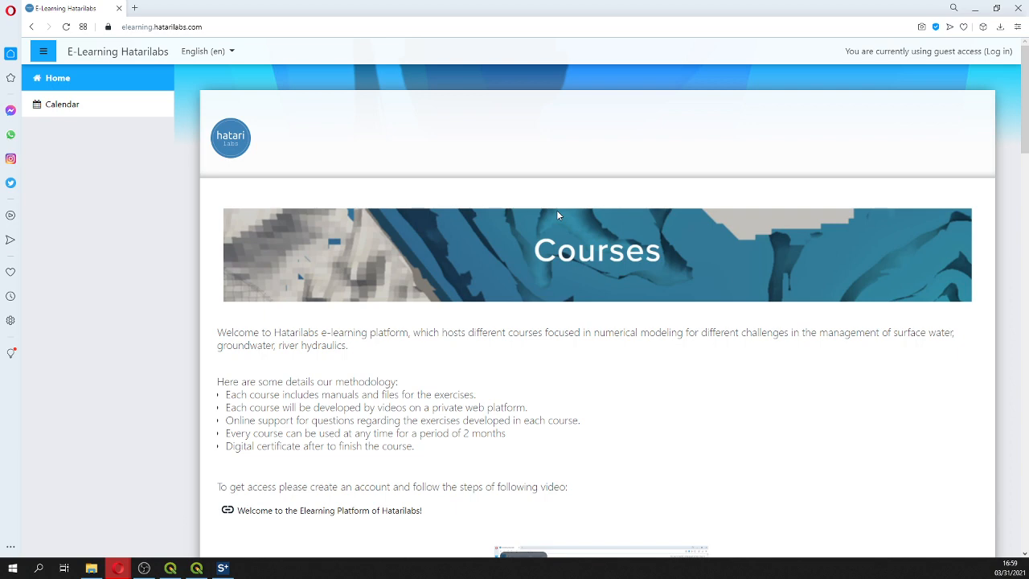
# View the online courses on the Hatarilabs e-learning site in Opera, including Hydrological Modeling with SWAT + QGIS, and return to SWAT+ Editor.
pyautogui.scroll(-3, 556, 213)
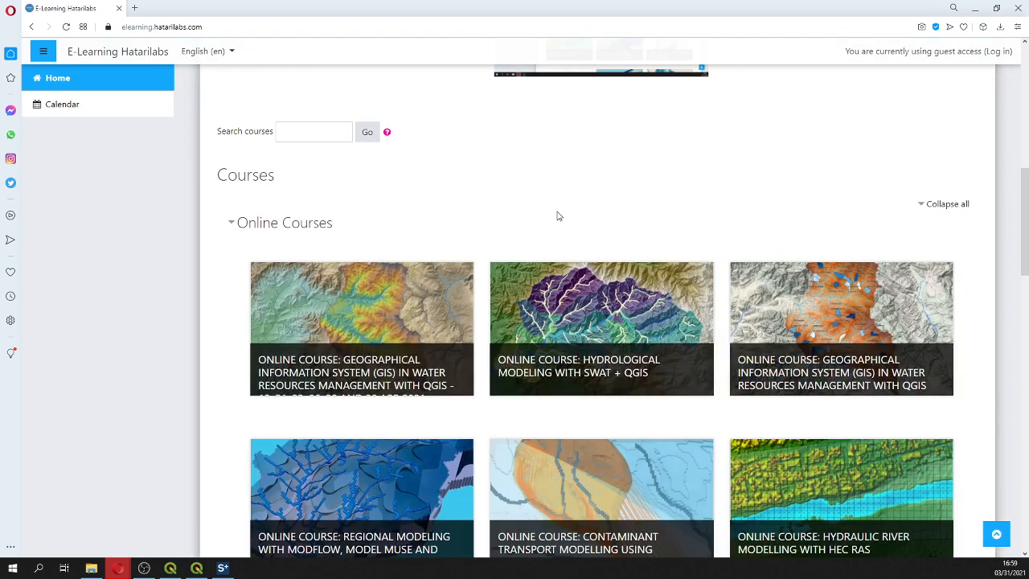
pyautogui.scroll(-1, 559, 215)
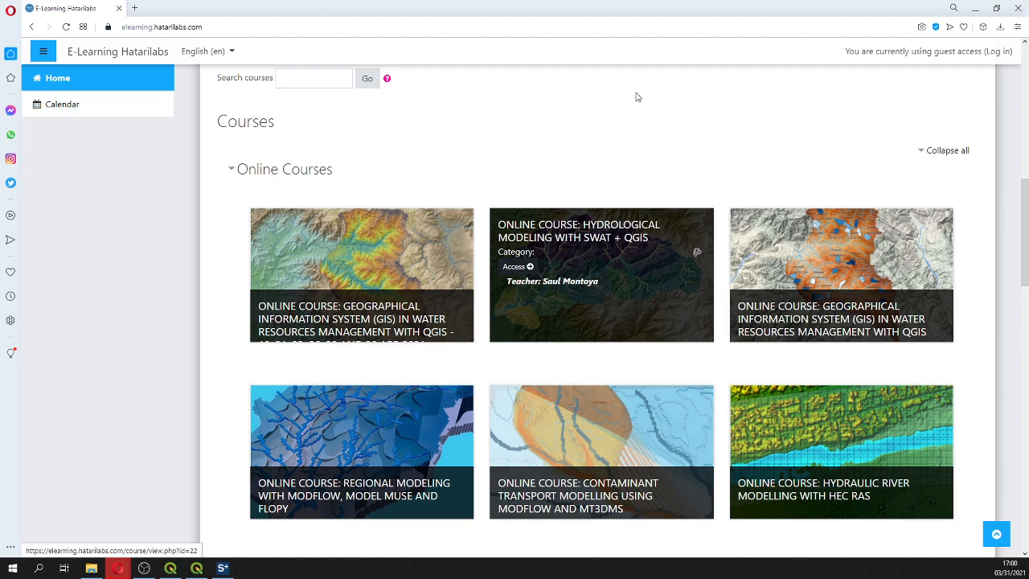
pyautogui.click(977, 11)
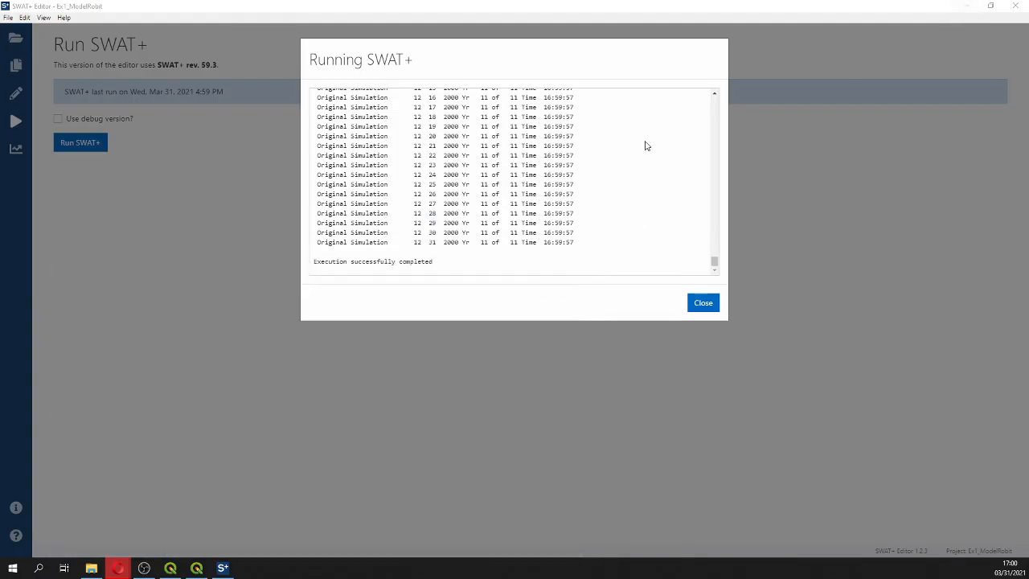
# Close the finished run report and import the SWAT+ output text files into the SQLite database.
pyautogui.click(699, 305)
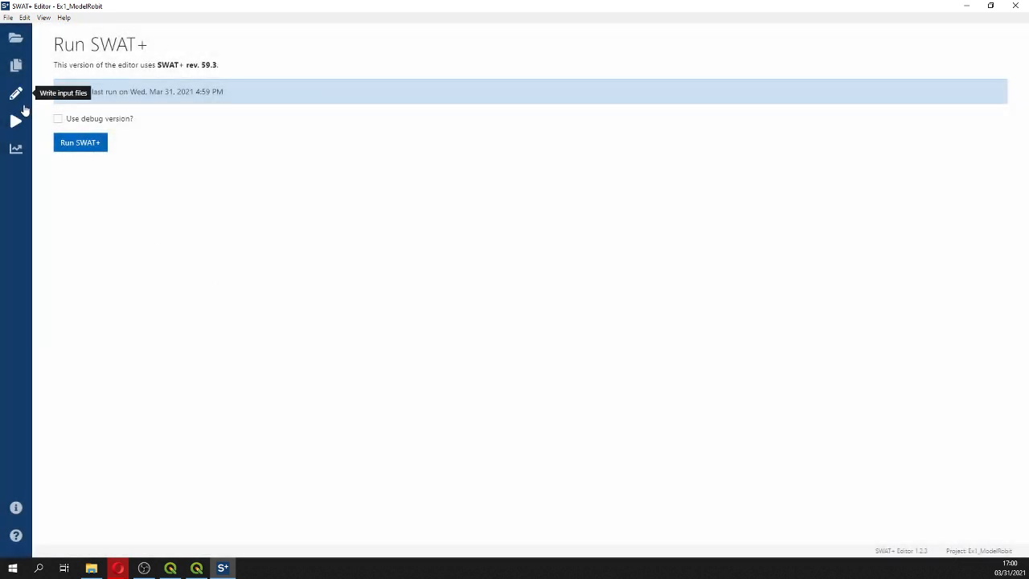
pyautogui.click(16, 150)
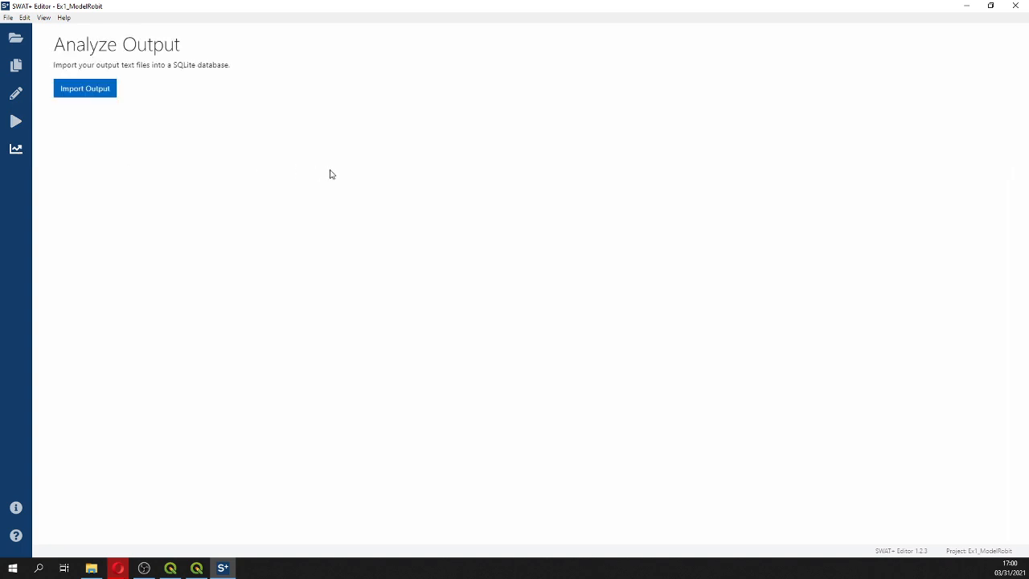
pyautogui.click(86, 89)
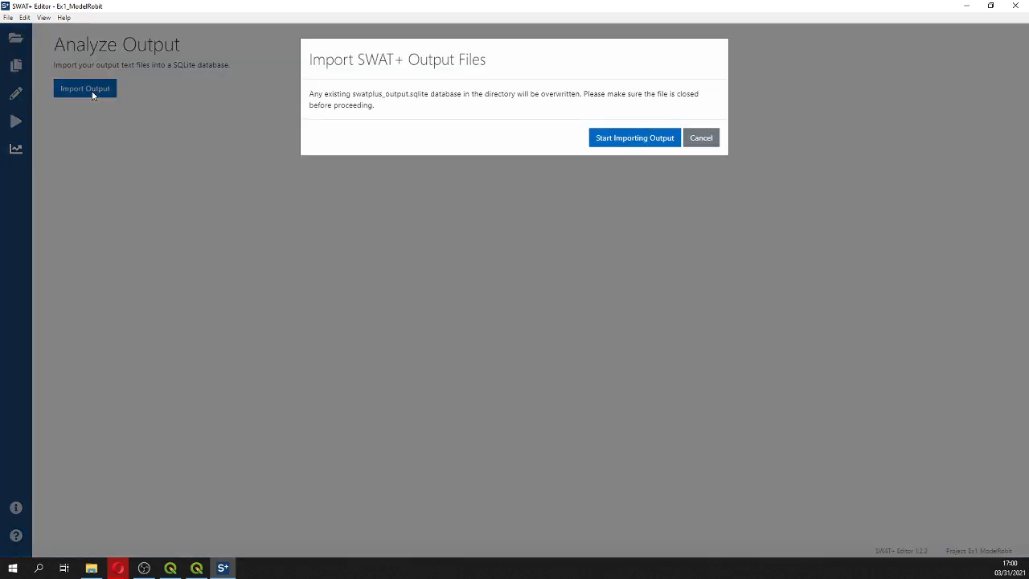
pyautogui.click(635, 142)
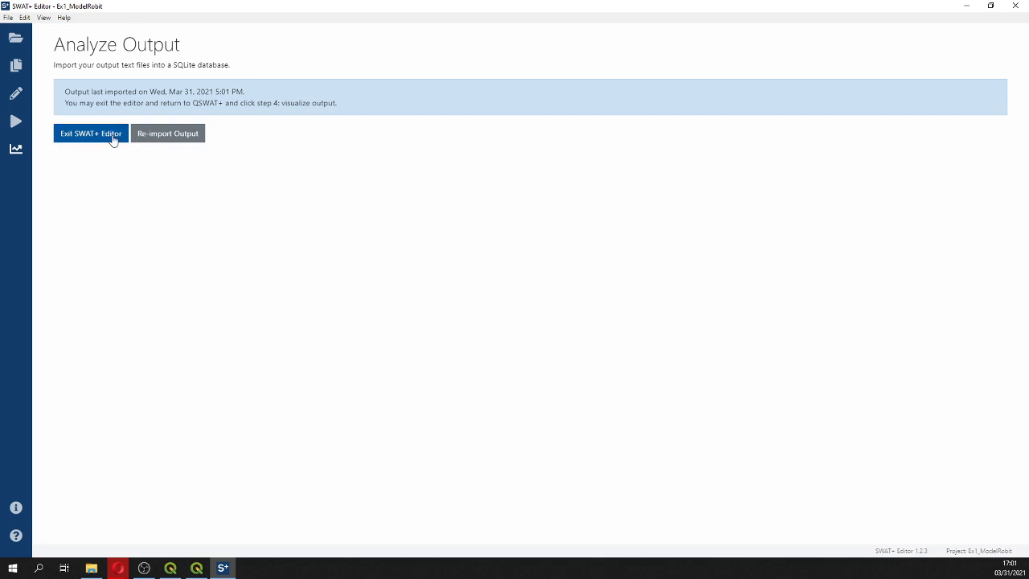
# Exit SWAT+ Editor and open the Visualise step of the Ex1_ModelRobit project in QSWAT+ in QGIS.
pyautogui.click(90, 133)
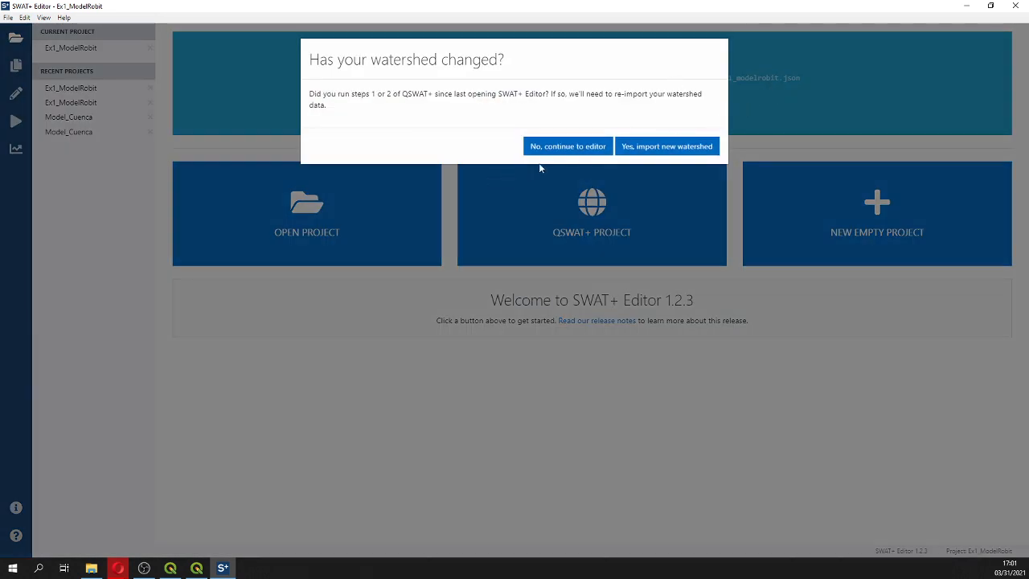
pyautogui.click(595, 156)
pyautogui.click(1014, 5)
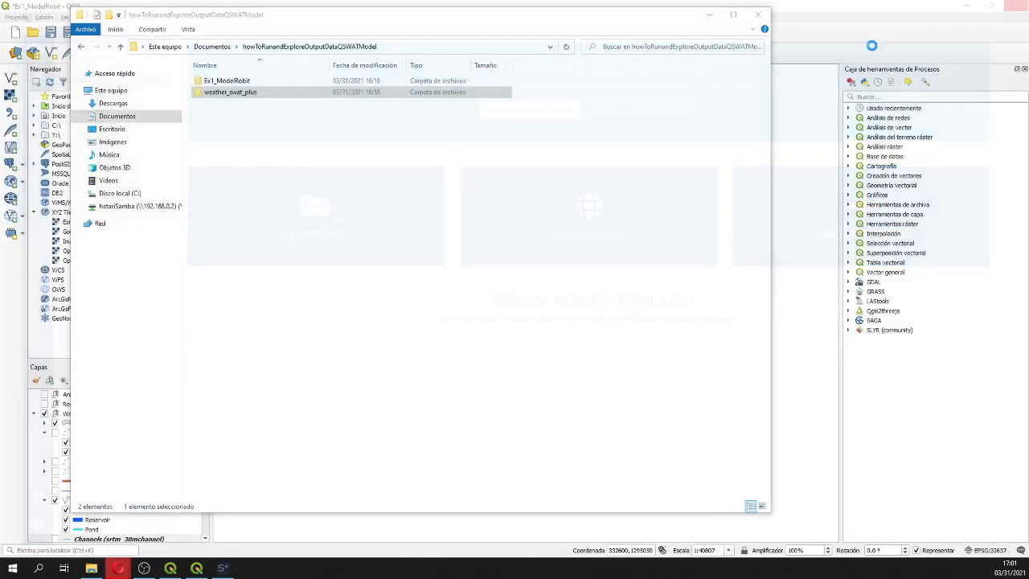
pyautogui.click(757, 15)
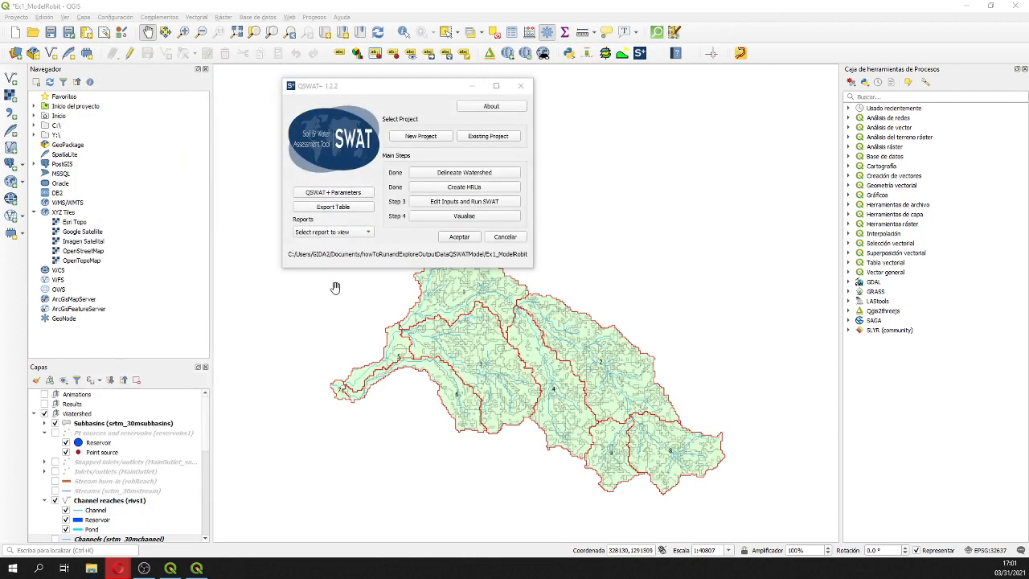
pyautogui.click(463, 223)
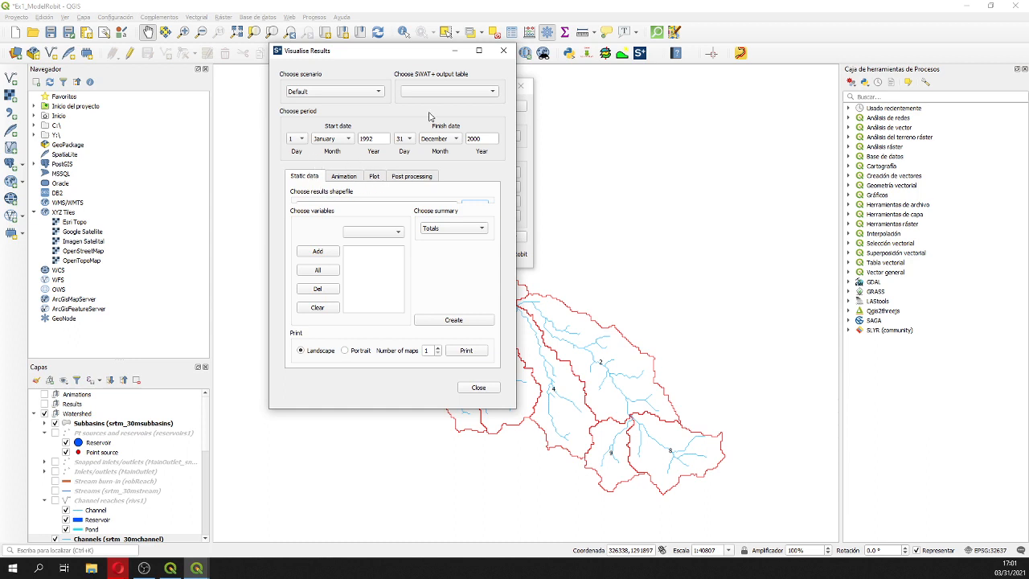
# Choose the hru_wb_mon output table and the et variable for the static results of the Default scenario.
pyautogui.click(458, 96)
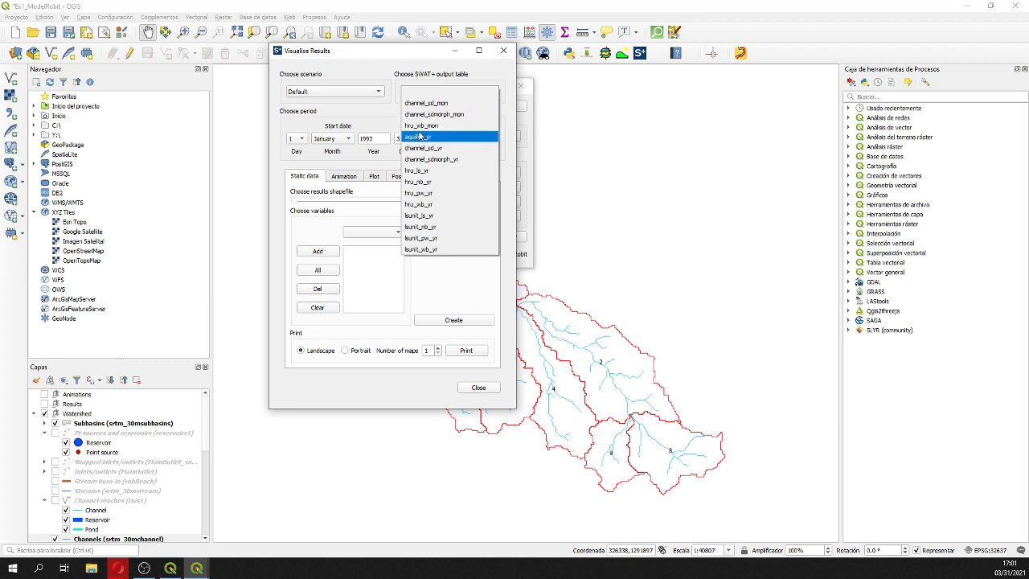
pyautogui.click(437, 127)
pyautogui.click(376, 234)
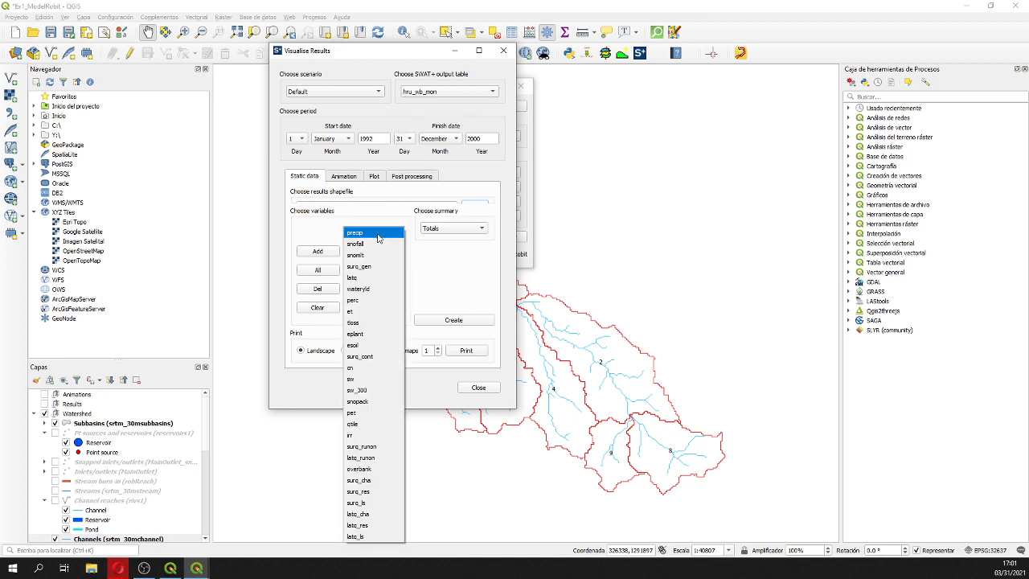
pyautogui.click(358, 320)
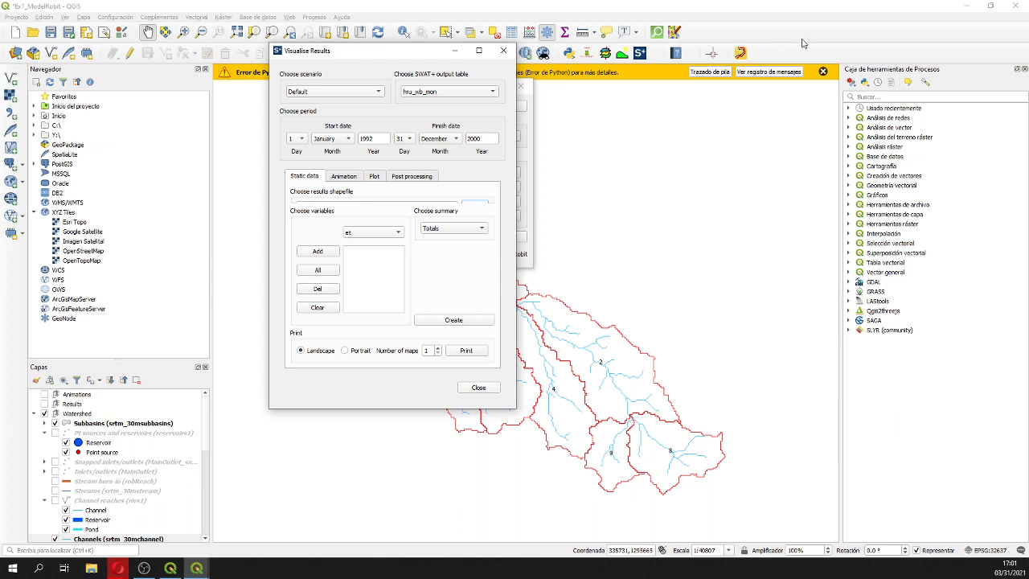
pyautogui.click(822, 72)
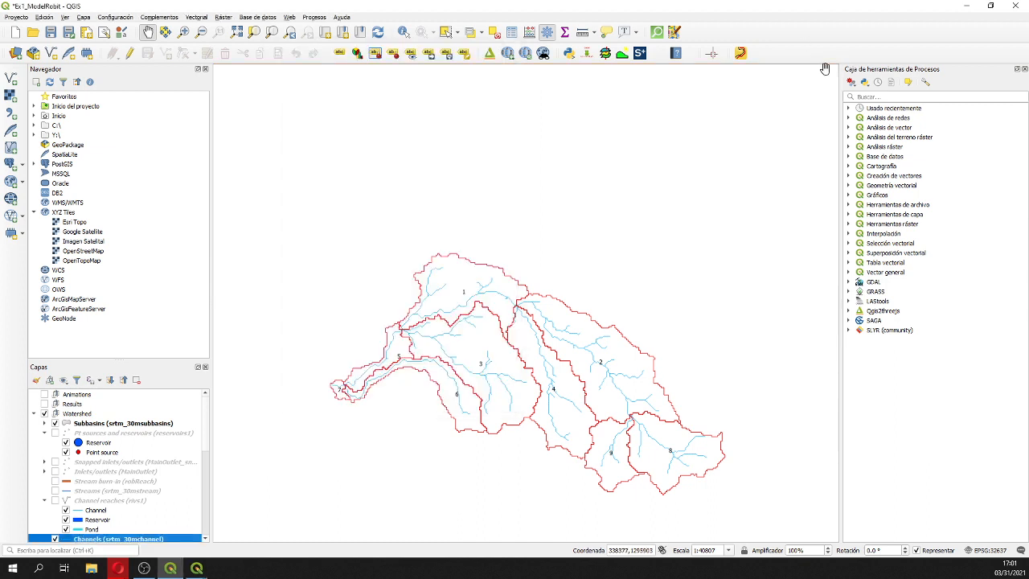
pyautogui.click(196, 568)
pyautogui.click(233, 524)
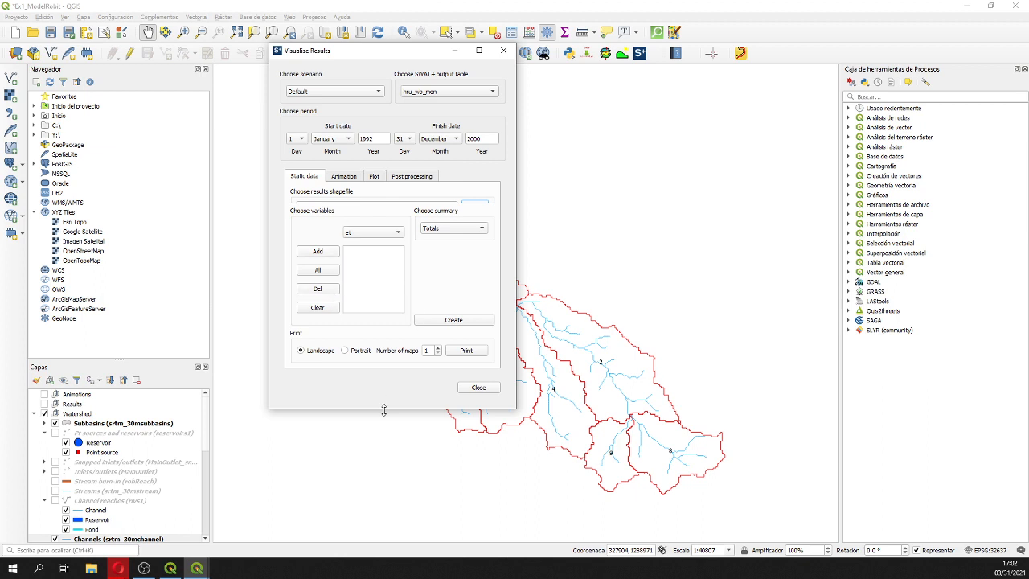
# Add et to the variables, create its Totals results layer and show that layer on the map.
pyautogui.moveTo(384, 410)
pyautogui.mouseDown()
pyautogui.moveTo(385, 423)
pyautogui.moveTo(385, 410)
pyautogui.mouseUp()
pyautogui.click(306, 251)
pyautogui.click(348, 250)
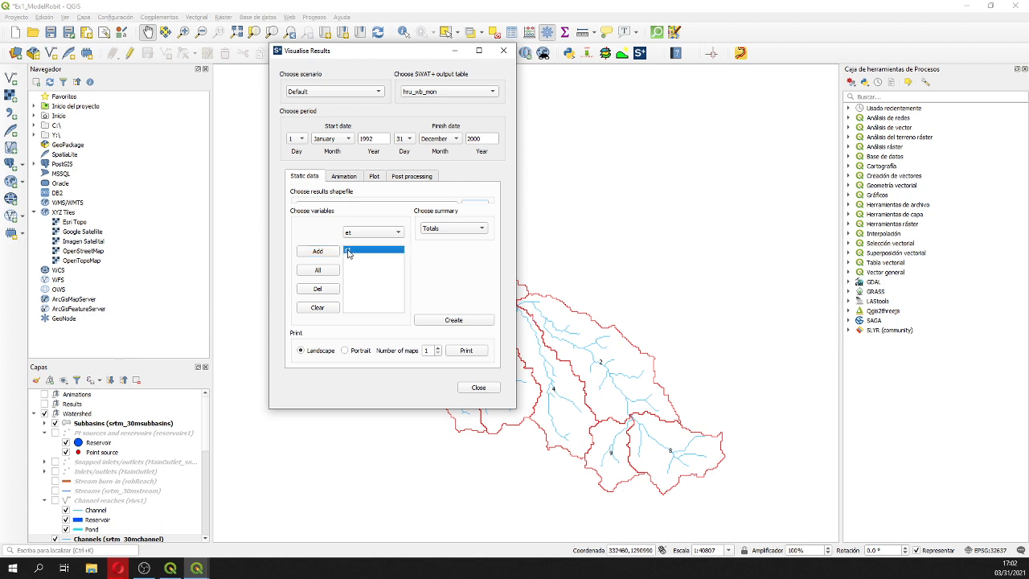
pyautogui.click(441, 324)
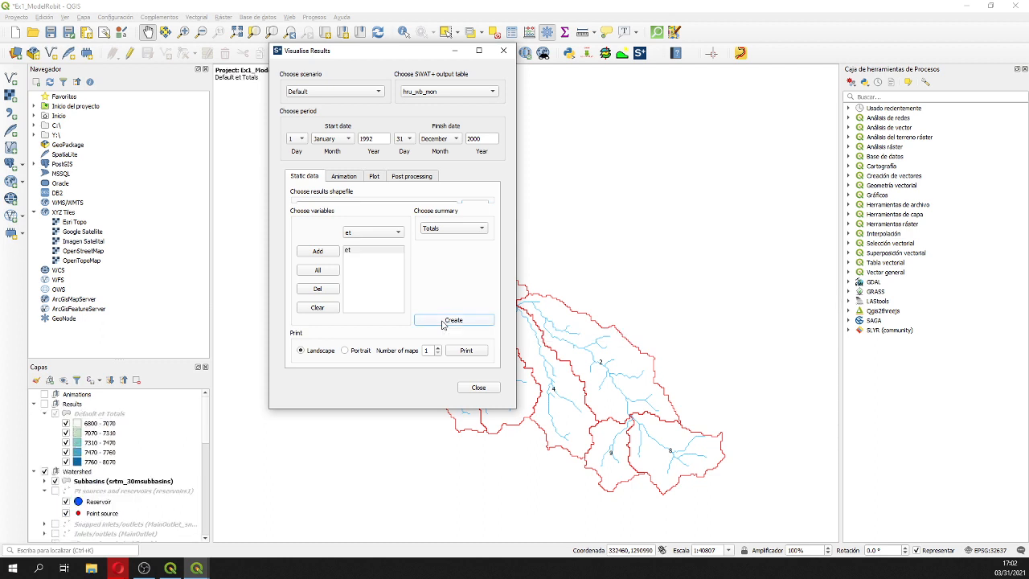
pyautogui.click(50, 411)
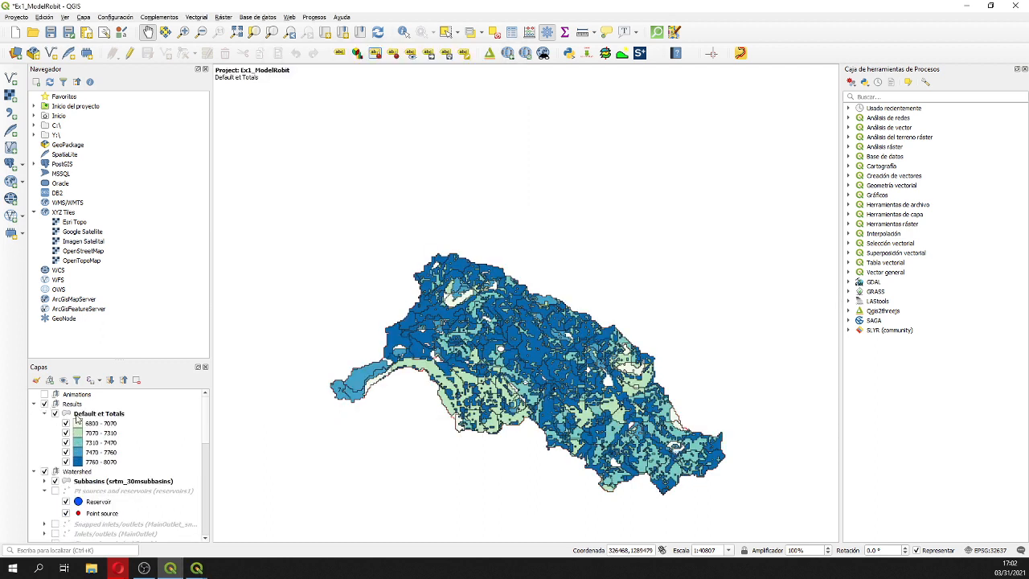
# Move the results dialog clear of the basin map and create a precip Totals layer, overwriting the existing results file.
pyautogui.moveTo(195, 571)
pyautogui.click(246, 534)
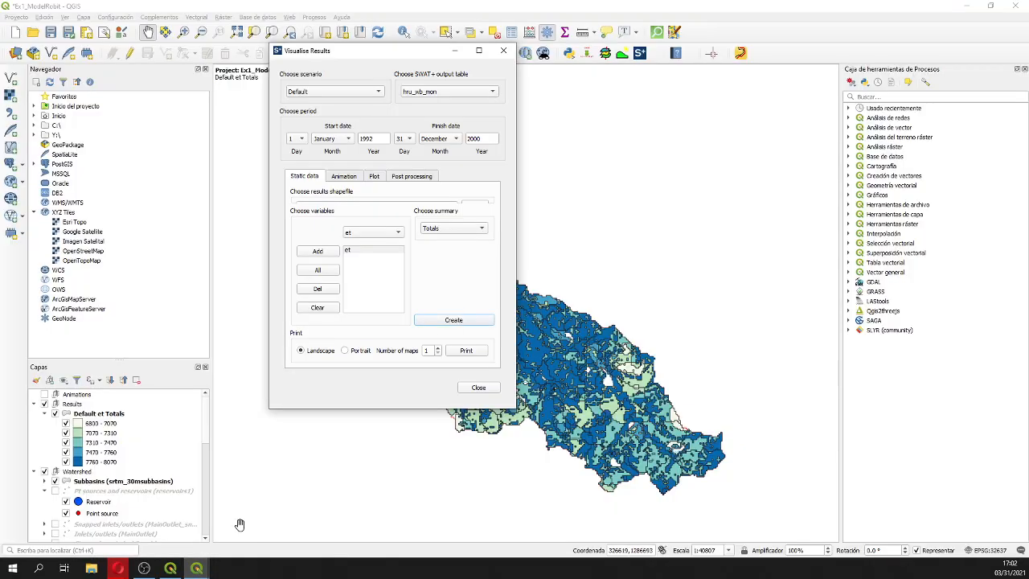
pyautogui.moveTo(408, 52); pyautogui.dragTo(859, 46)
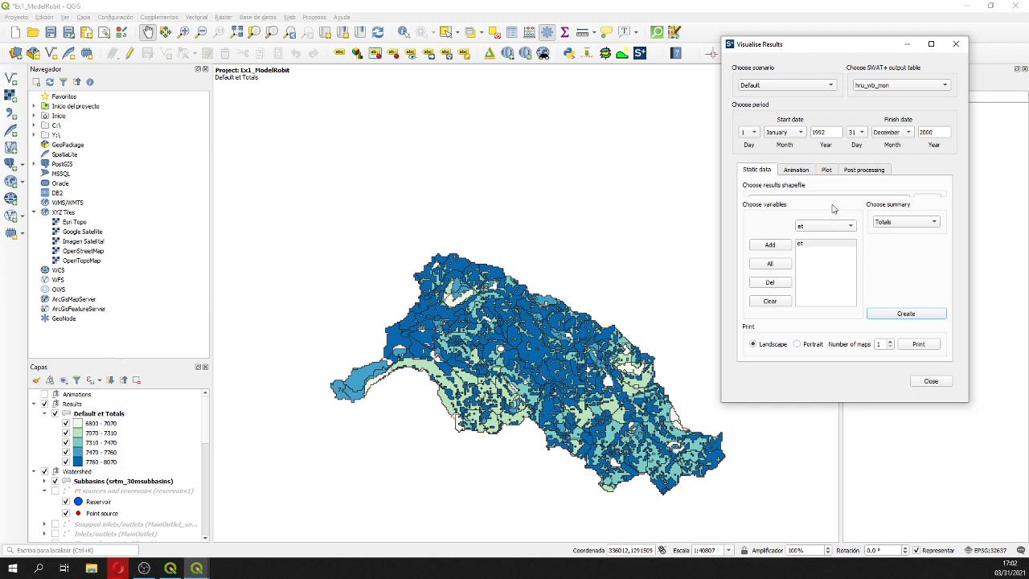
pyautogui.click(819, 227)
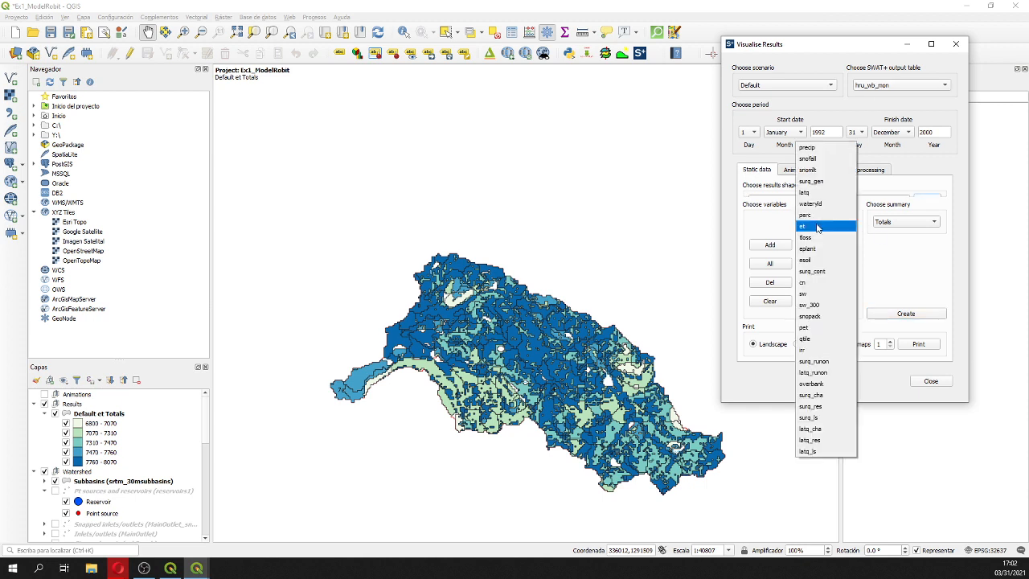
pyautogui.click(806, 148)
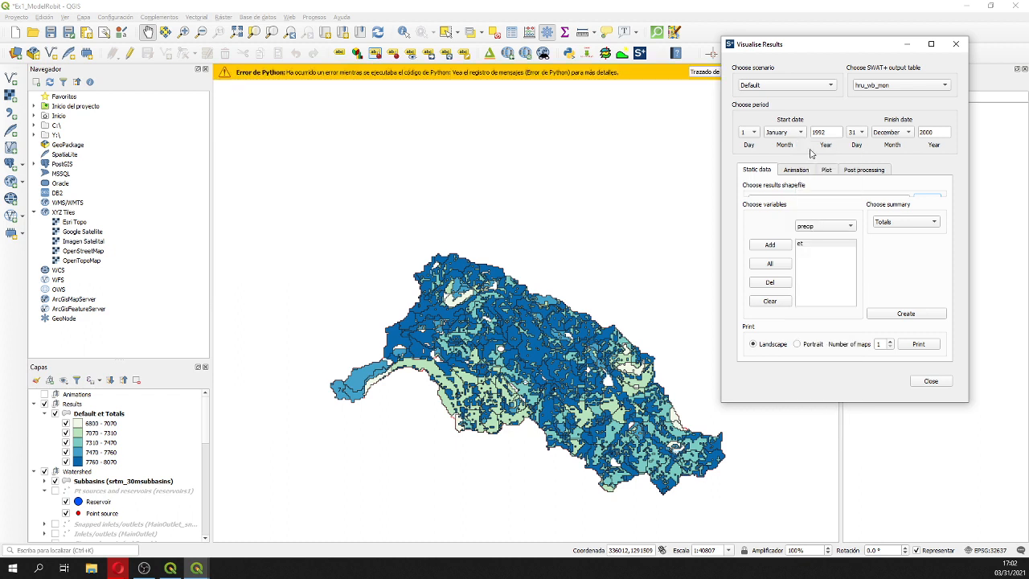
pyautogui.click(776, 246)
pyautogui.click(808, 251)
pyautogui.click(883, 313)
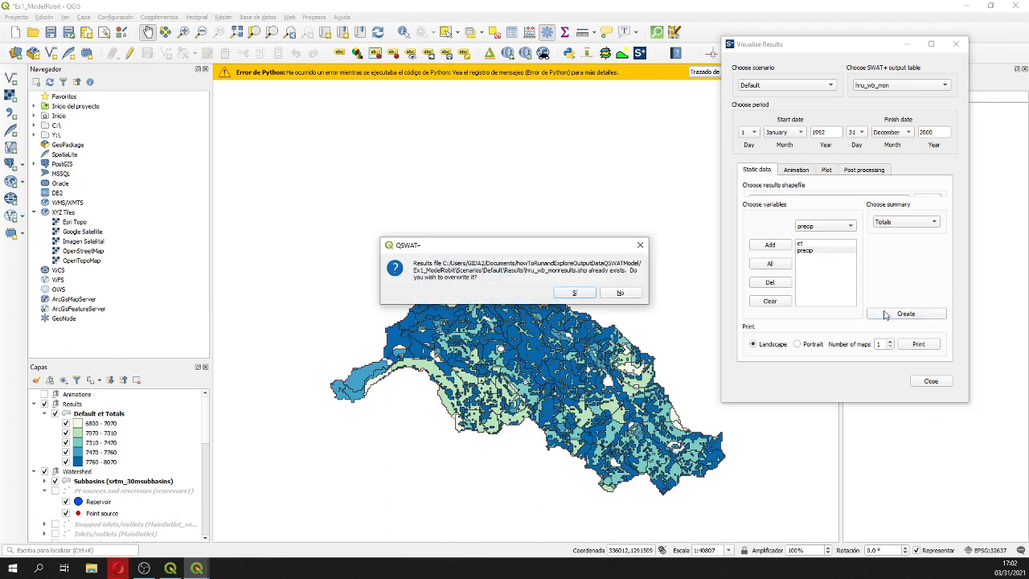
pyautogui.click(579, 293)
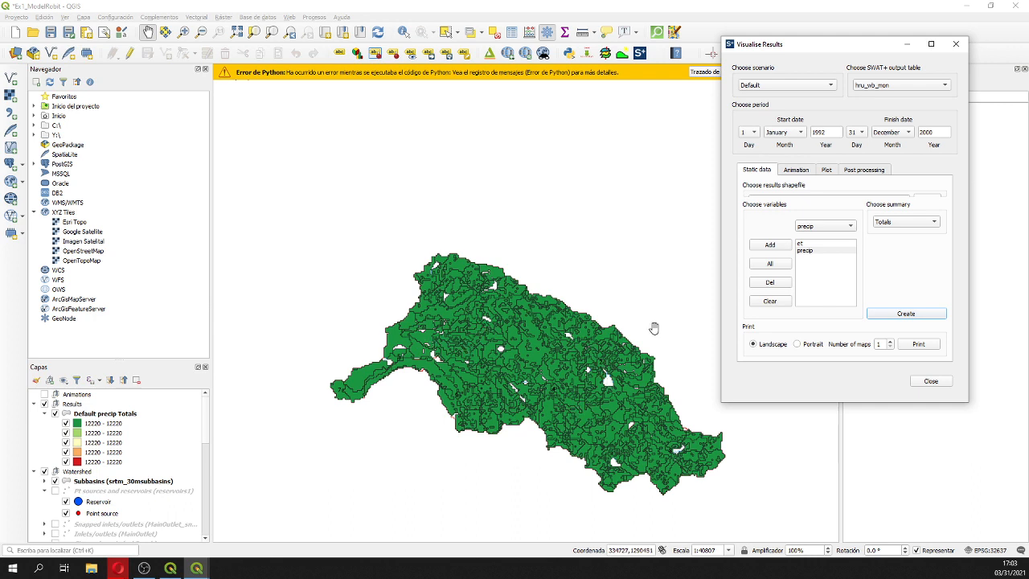
# Add the perc variable and create its Totals results layer, overwriting the existing results file.
pyautogui.click(814, 228)
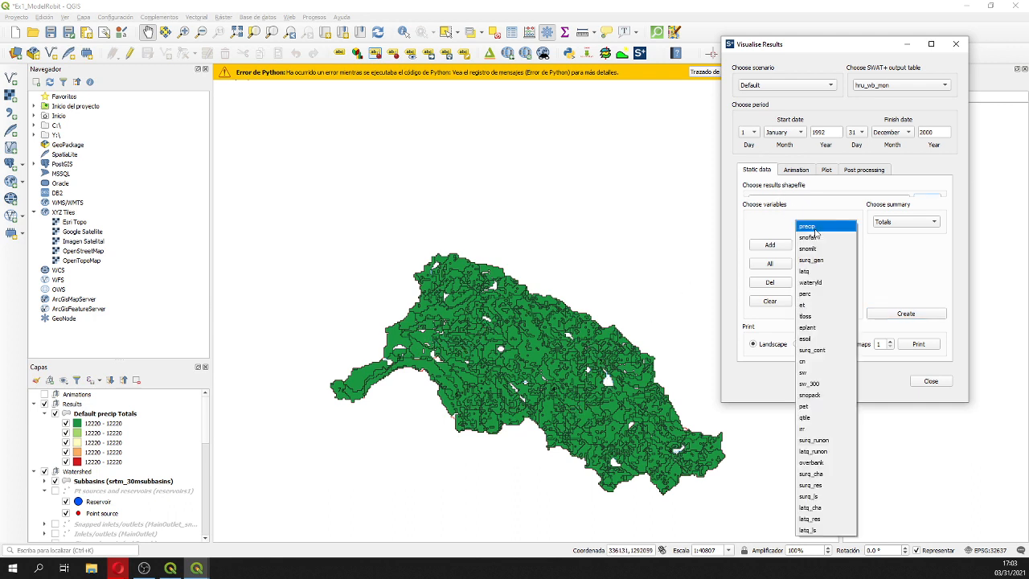
pyautogui.click(827, 293)
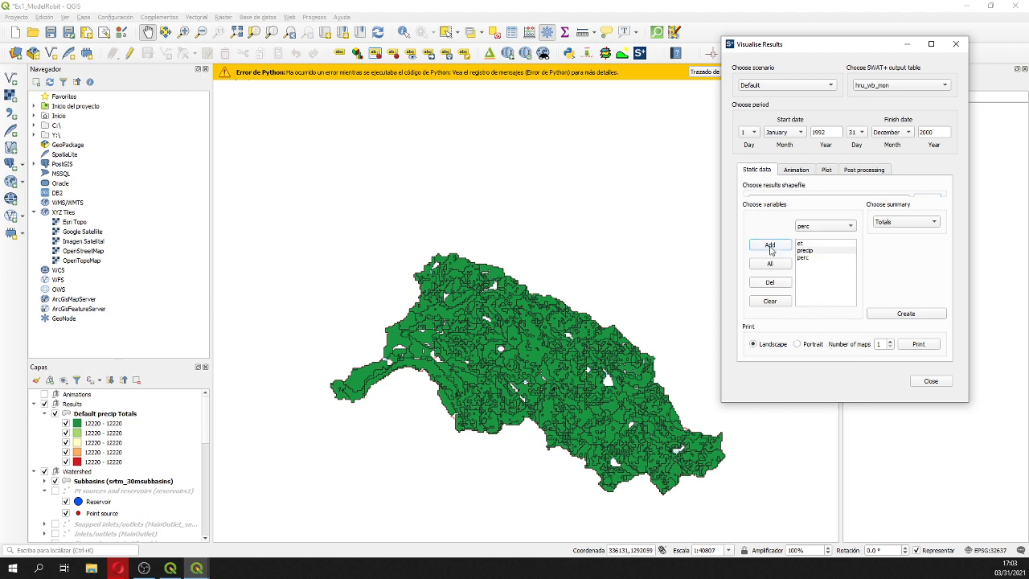
pyautogui.click(770, 247)
pyautogui.click(902, 317)
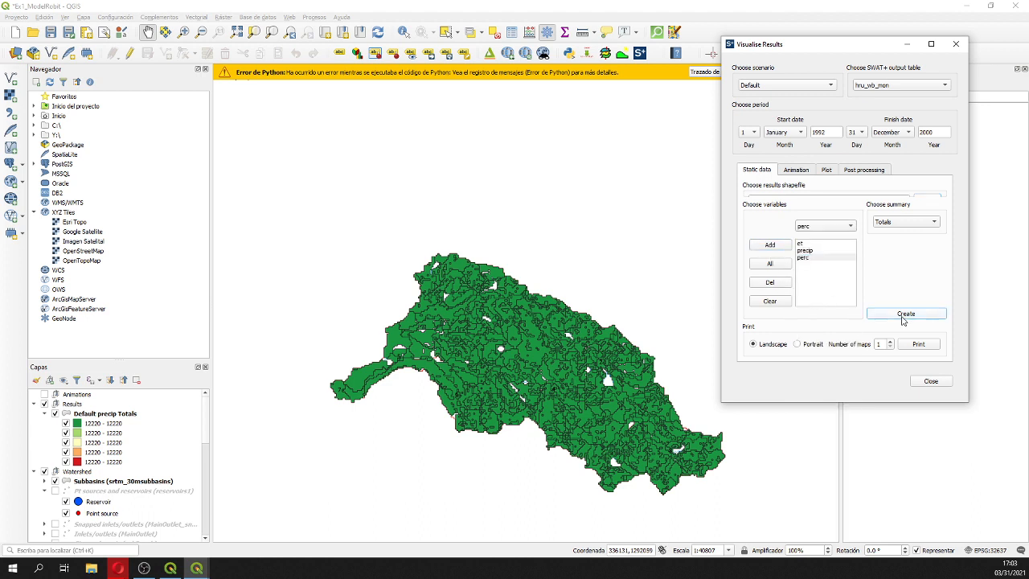
pyautogui.click(575, 293)
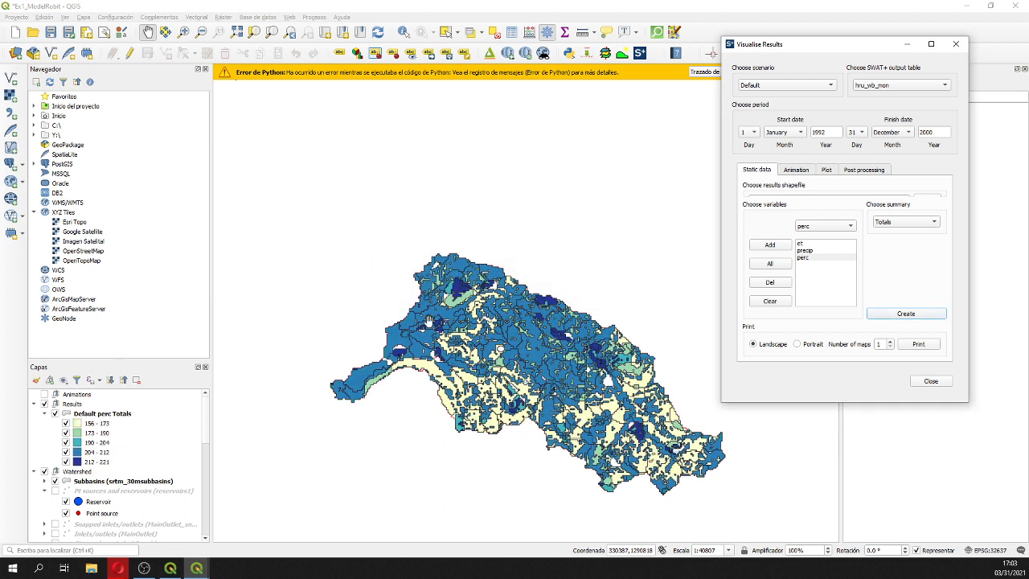
# Create the perc results layer with the Monthly means summary, followed by the Annual means summary.
pyautogui.click(917, 221)
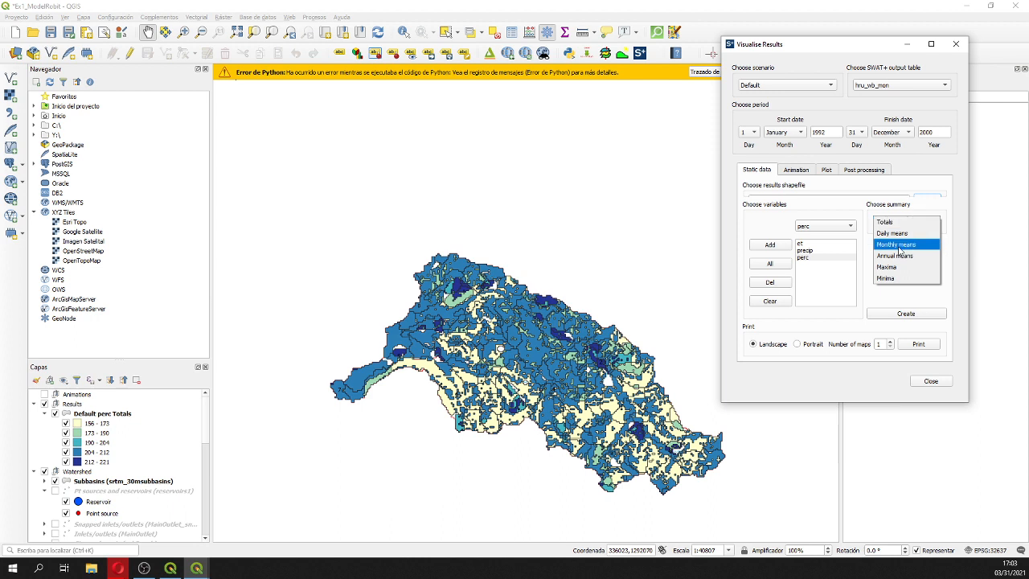
pyautogui.click(898, 248)
pyautogui.click(901, 315)
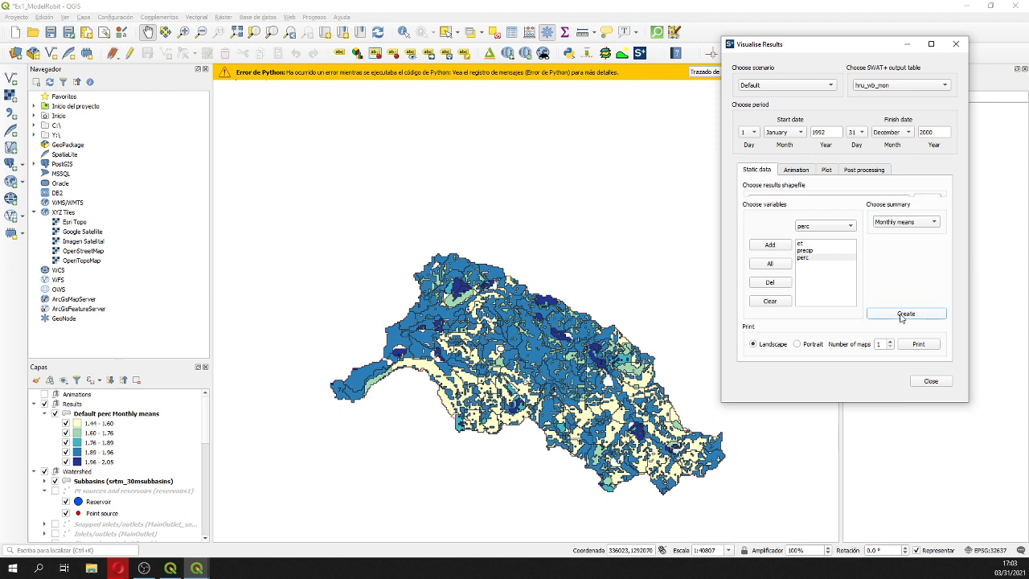
pyautogui.click(903, 225)
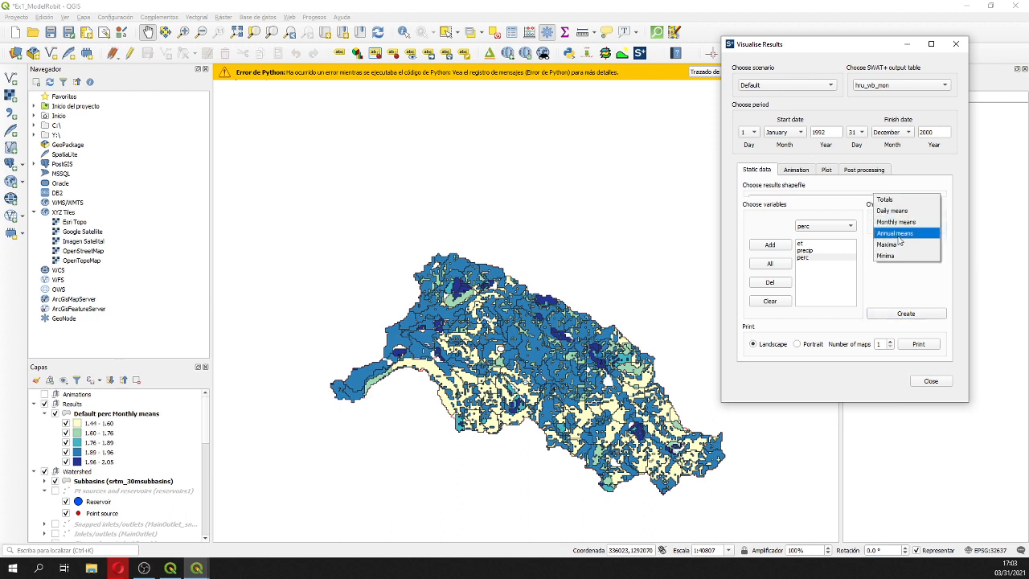
pyautogui.click(899, 234)
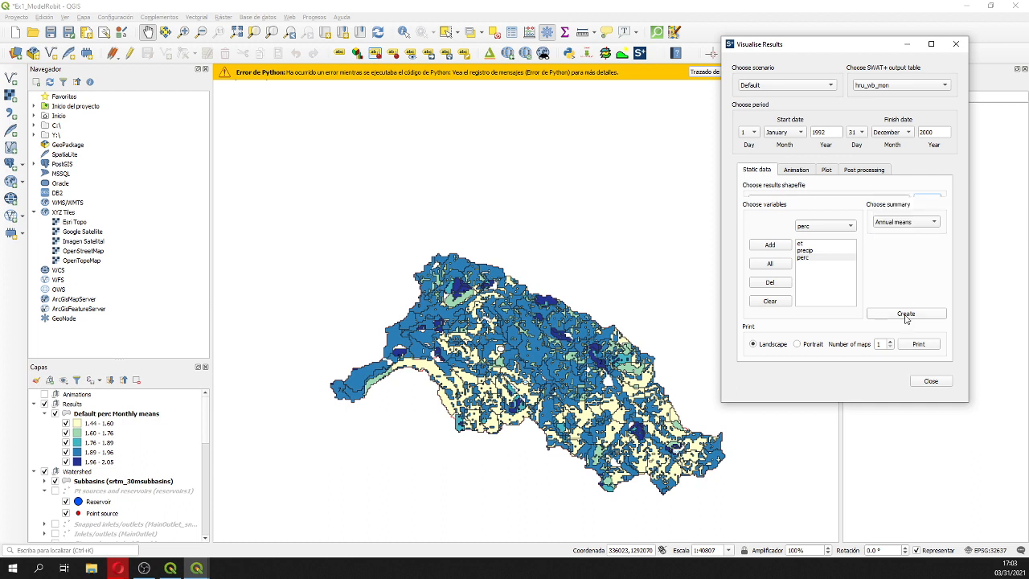
pyautogui.click(906, 315)
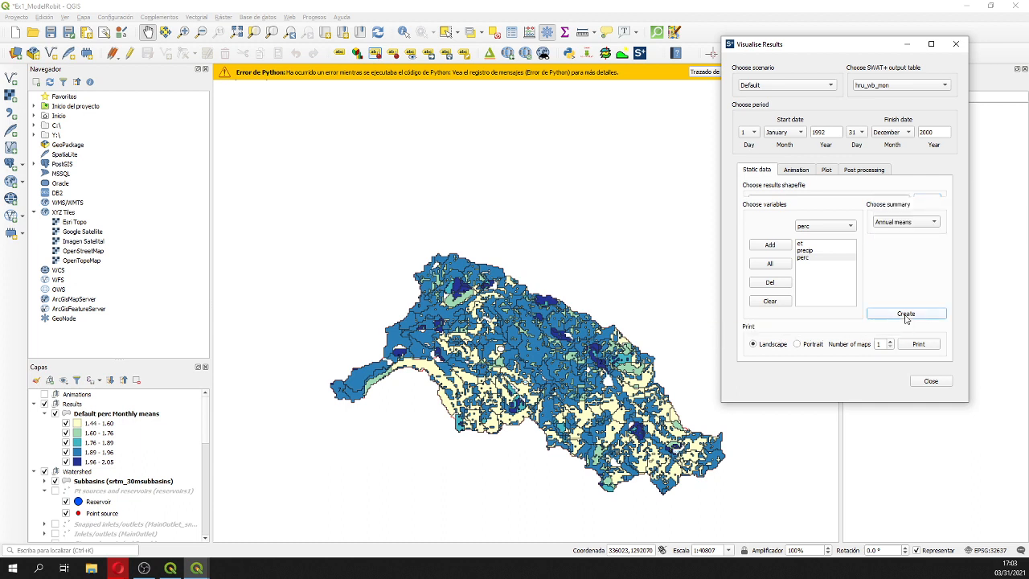
# Create the perc results layer with the Maxima summary, followed by the Minima summary.
pyautogui.click(899, 223)
pyautogui.click(896, 233)
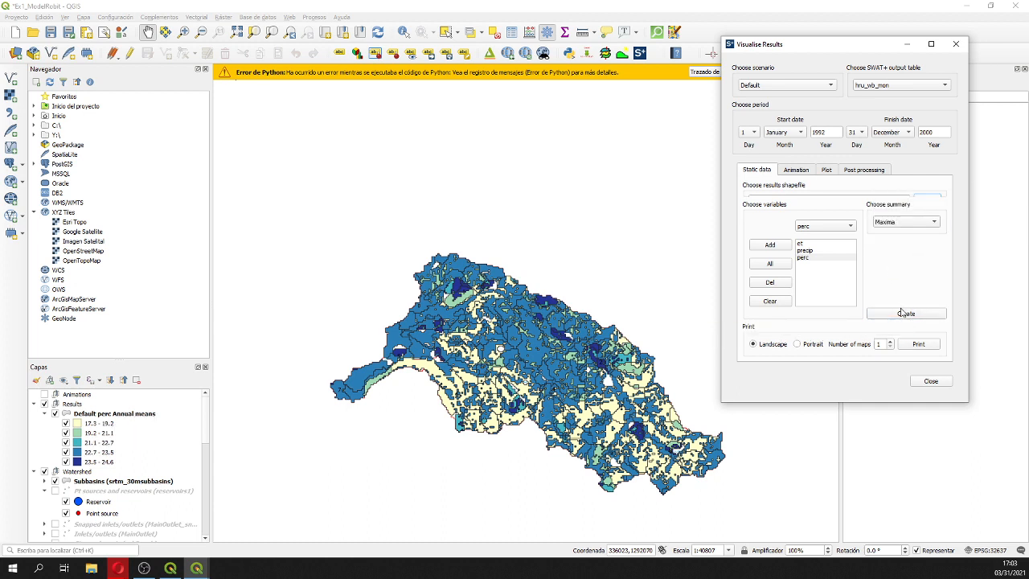
pyautogui.click(808, 265)
pyautogui.click(892, 315)
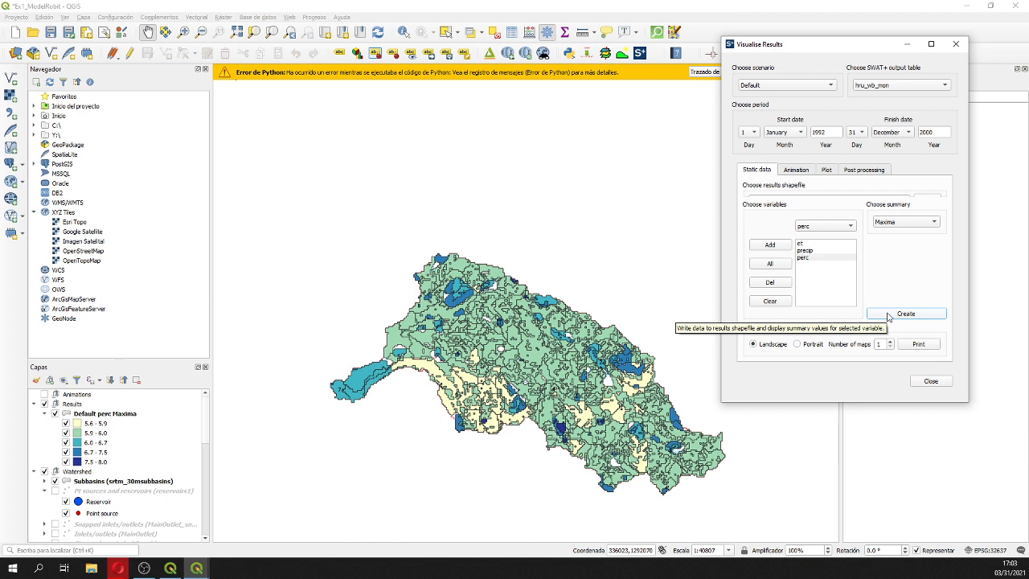
pyautogui.click(918, 222)
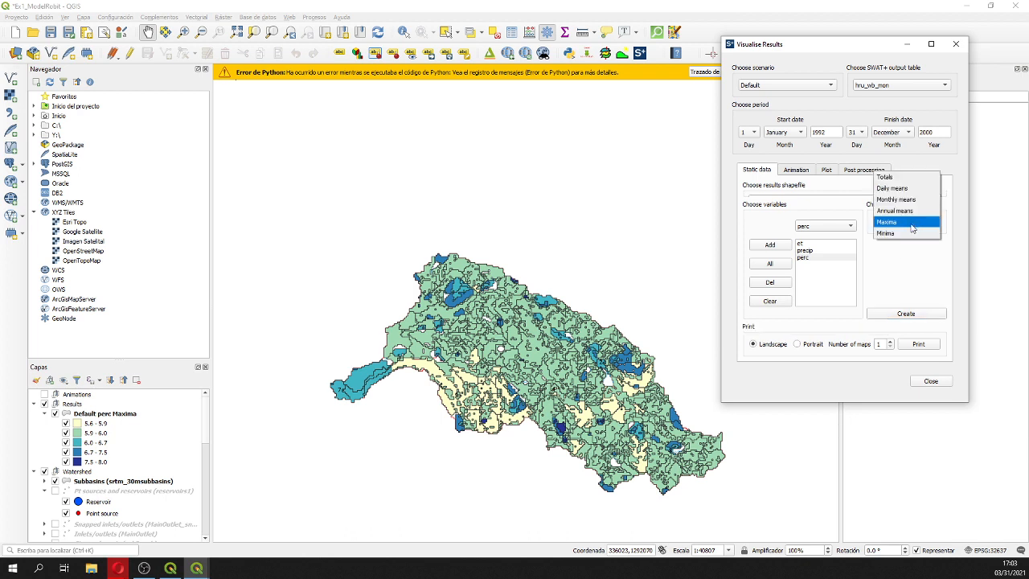
pyautogui.click(909, 238)
pyautogui.click(908, 316)
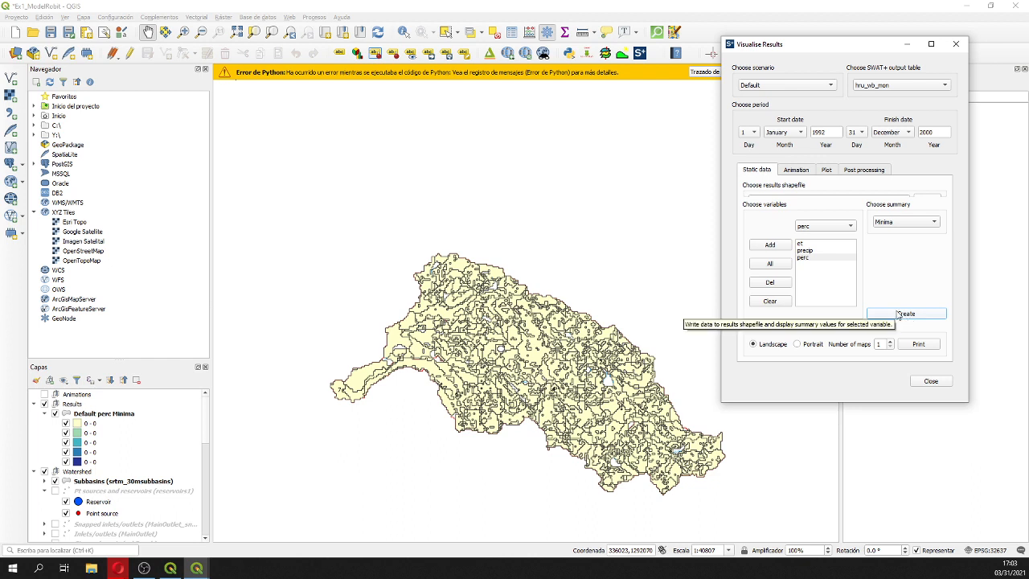
# Switch the static data source to the channel_sd_mon output table and add the flo_out variable.
pyautogui.click(801, 174)
pyautogui.click(761, 171)
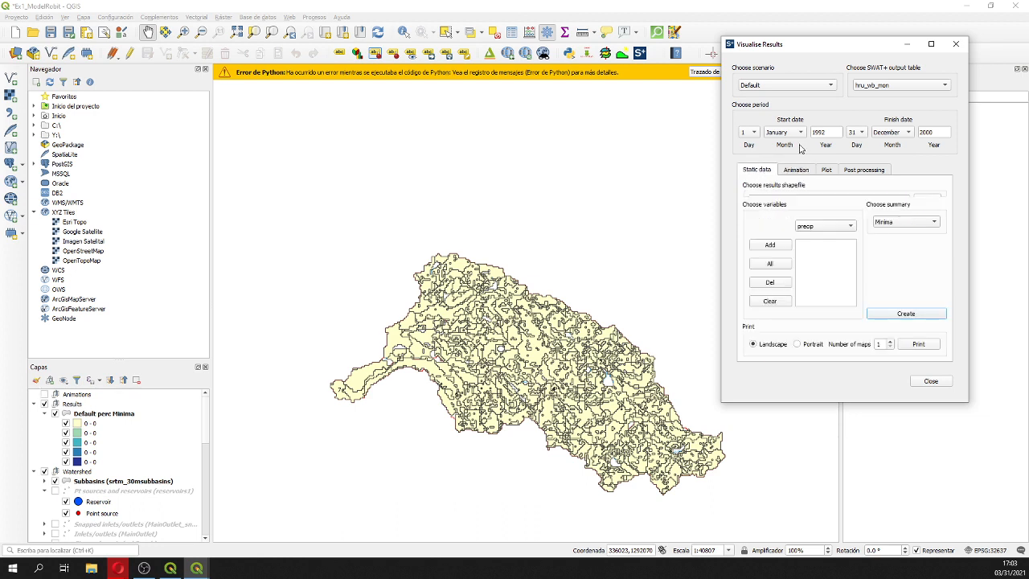
pyautogui.click(876, 84)
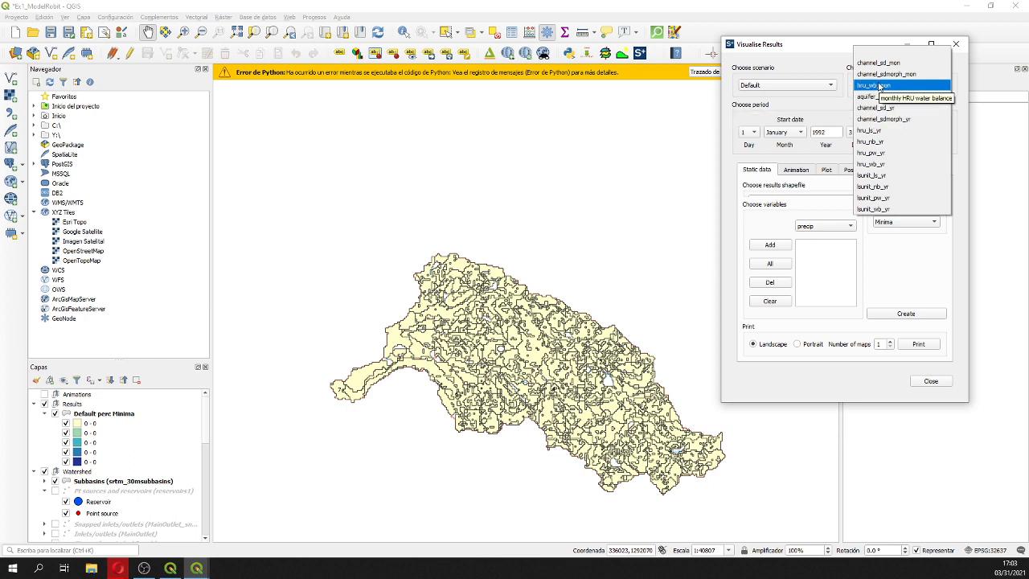
pyautogui.click(877, 63)
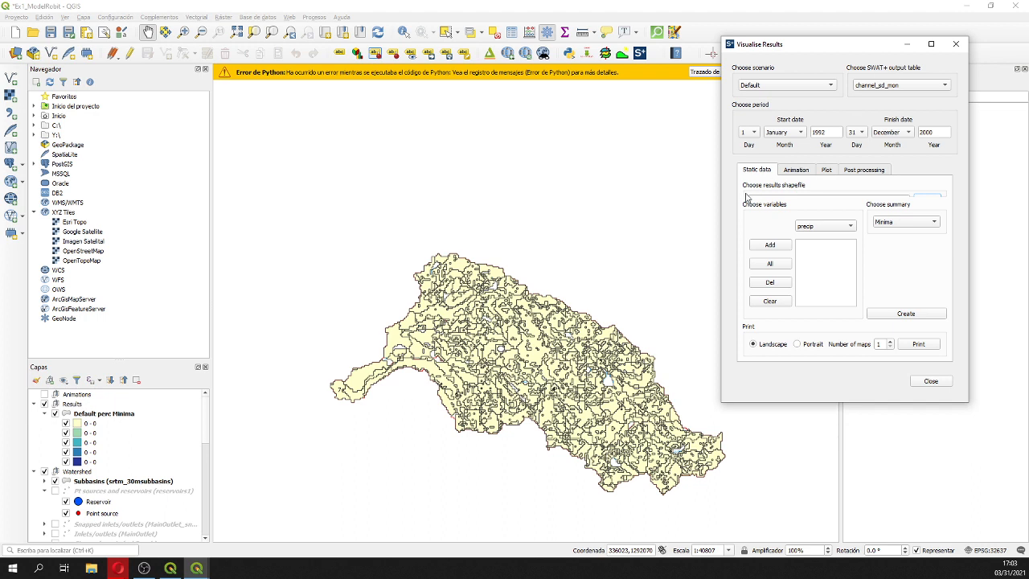
pyautogui.click(808, 225)
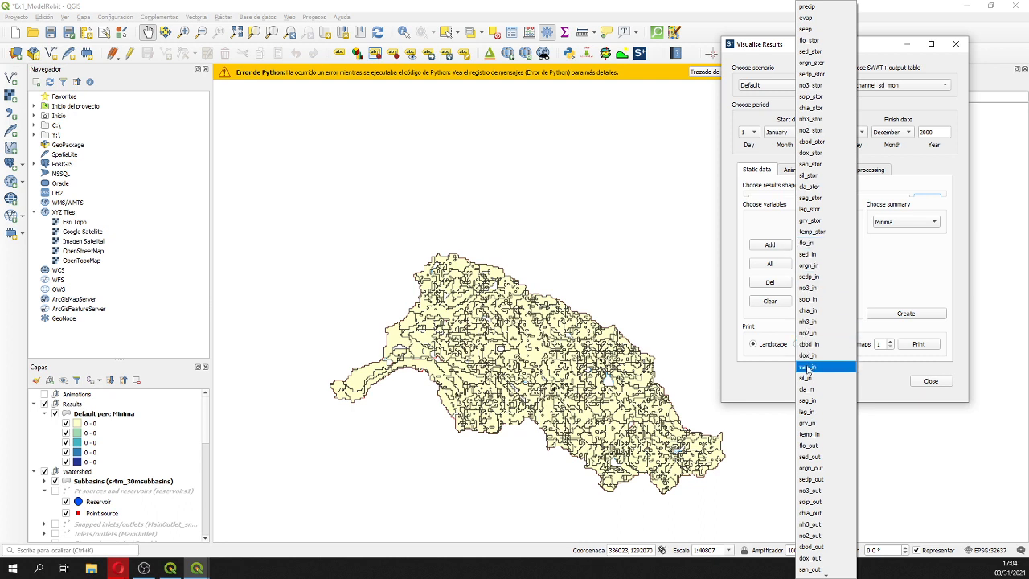
pyautogui.click(822, 444)
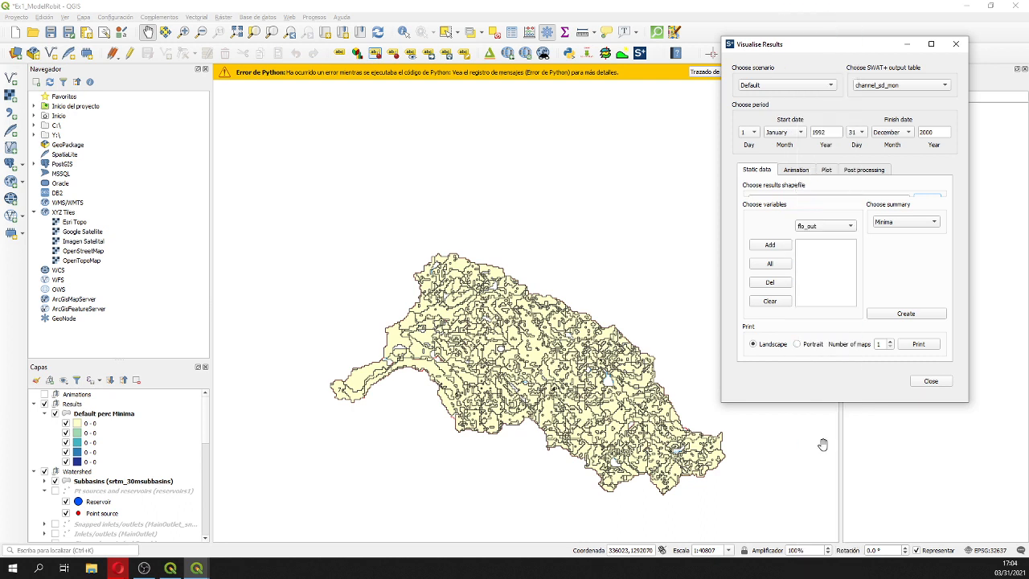
pyautogui.click(769, 245)
pyautogui.click(813, 243)
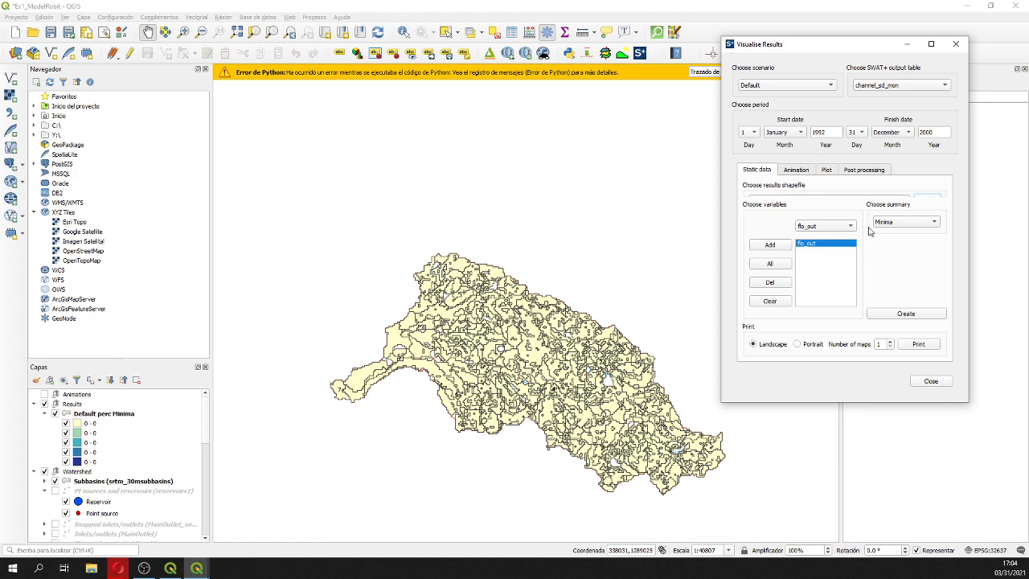
# Create the flo_out results layer with the Monthly means summary and hide the perc Minima layer.
pyautogui.click(883, 223)
pyautogui.click(891, 194)
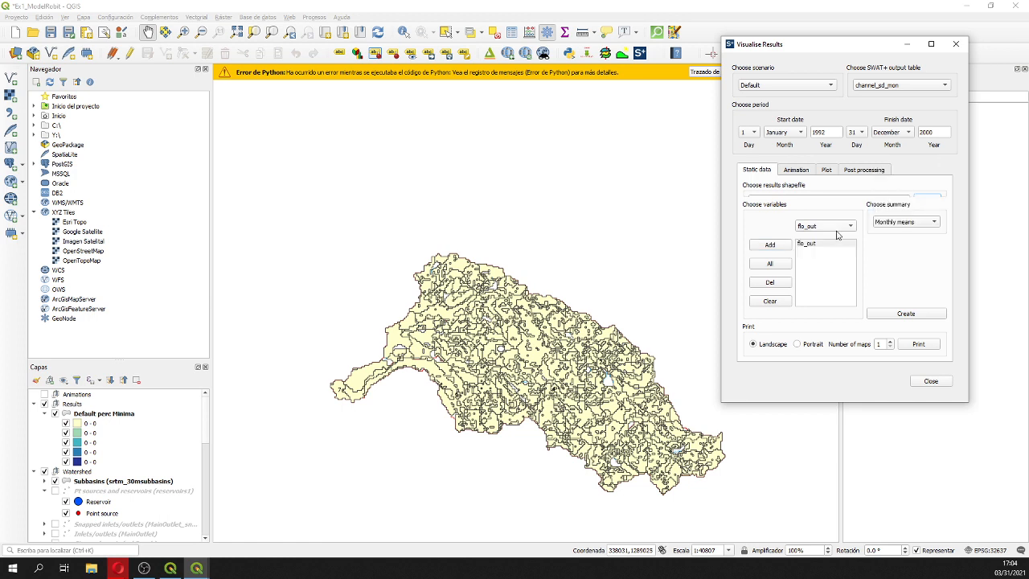
pyautogui.click(900, 315)
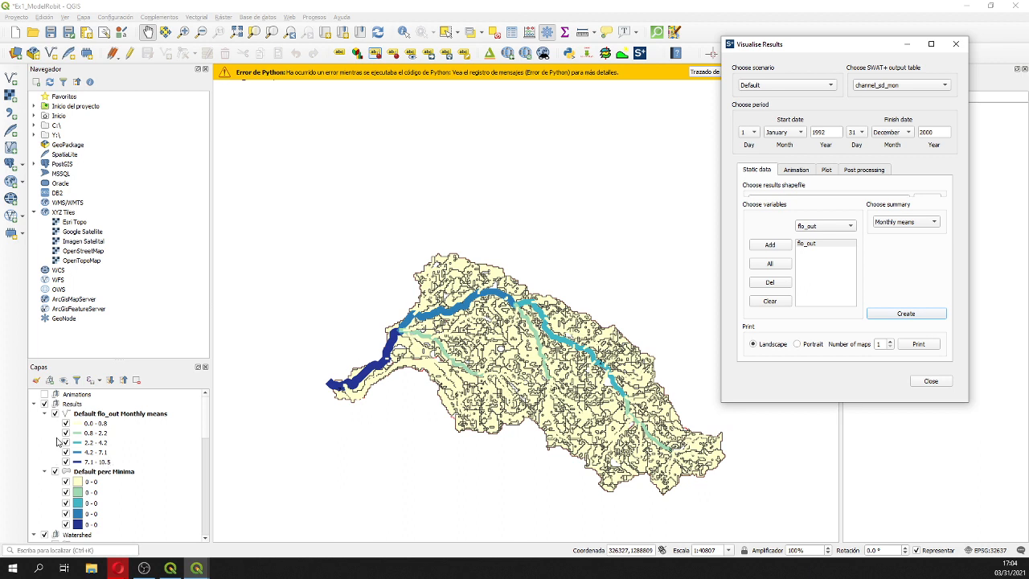
pyautogui.click(54, 471)
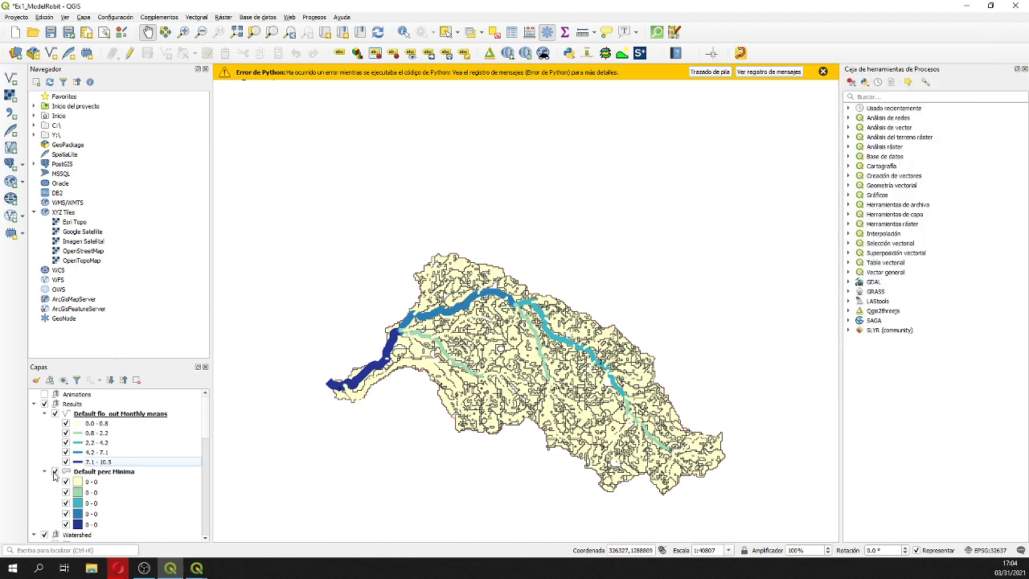
pyautogui.click(55, 472)
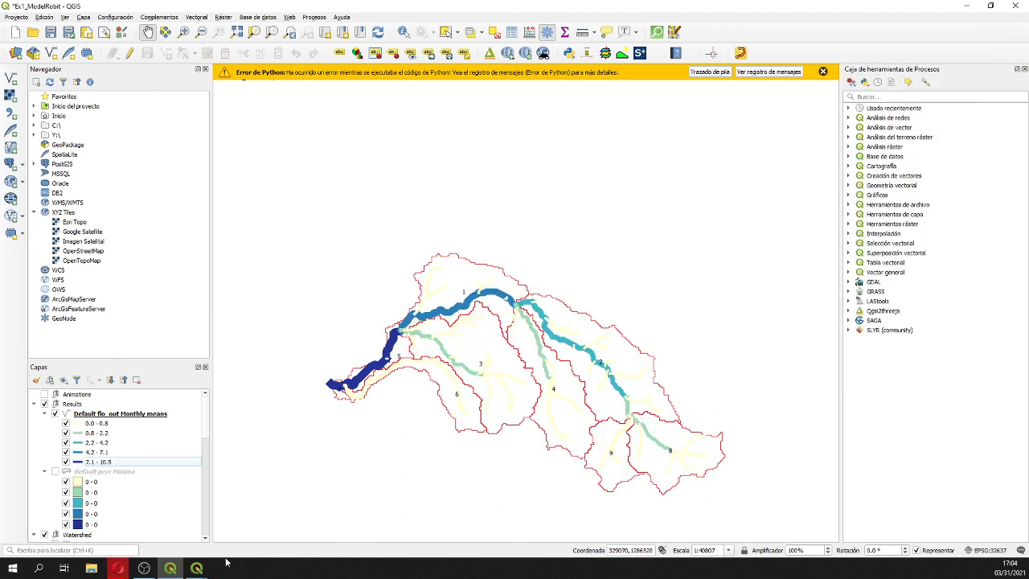
# Return to the results dialog and create the flo_out results layer with the Maxima summary.
pyautogui.moveTo(197, 567)
pyautogui.click(243, 518)
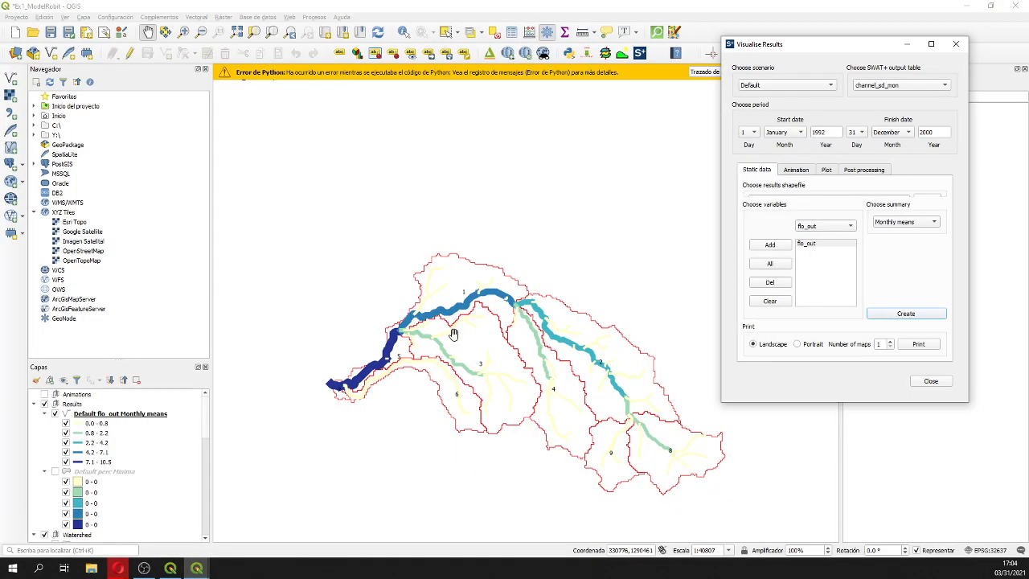
pyautogui.click(898, 228)
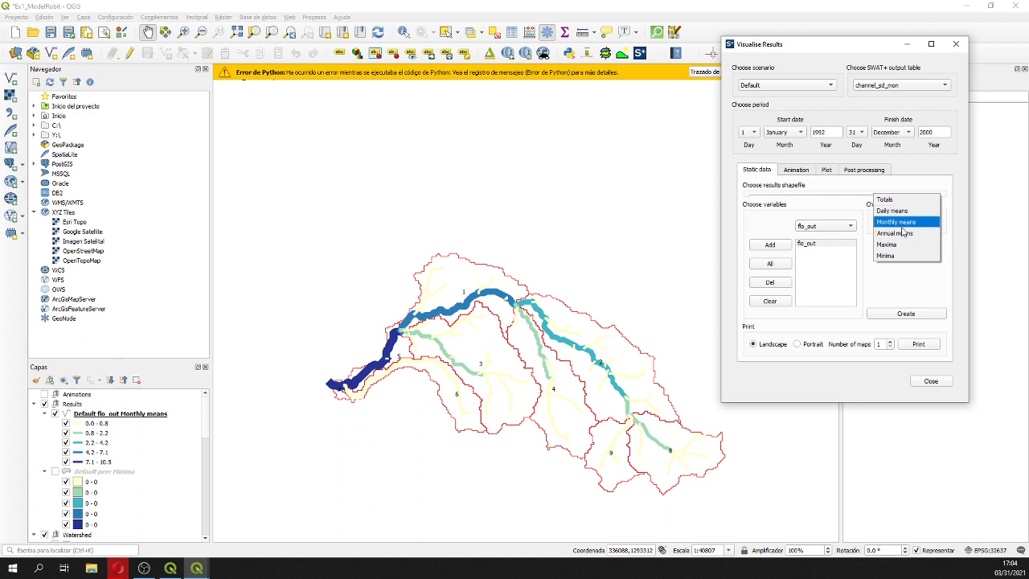
pyautogui.click(887, 244)
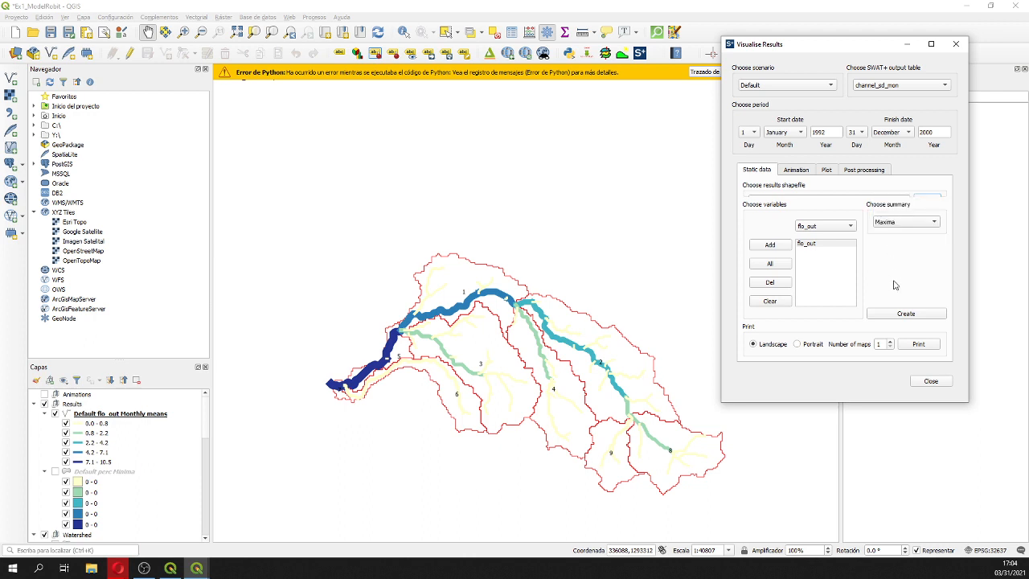
pyautogui.click(898, 313)
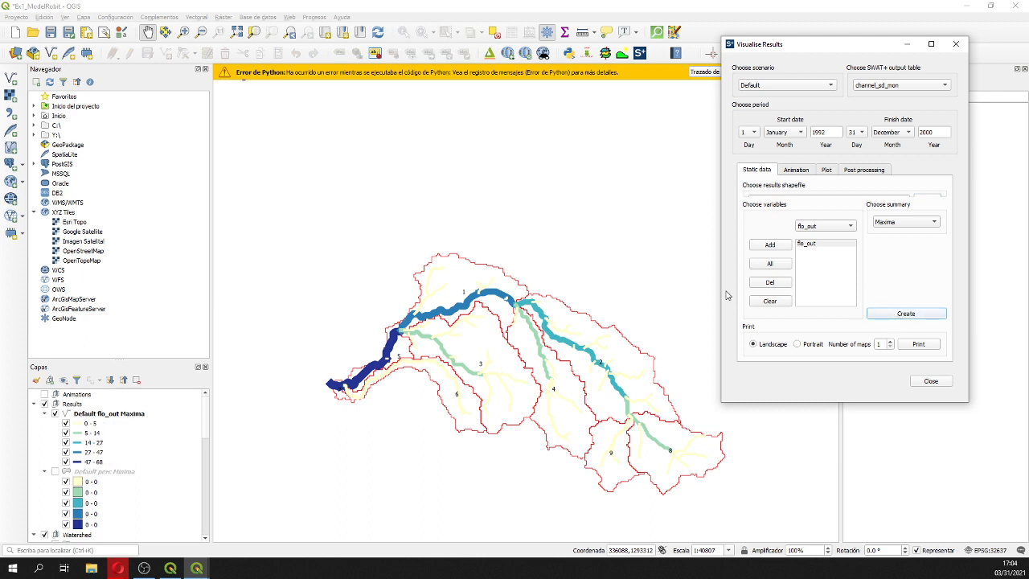
pyautogui.click(808, 245)
pyautogui.click(890, 316)
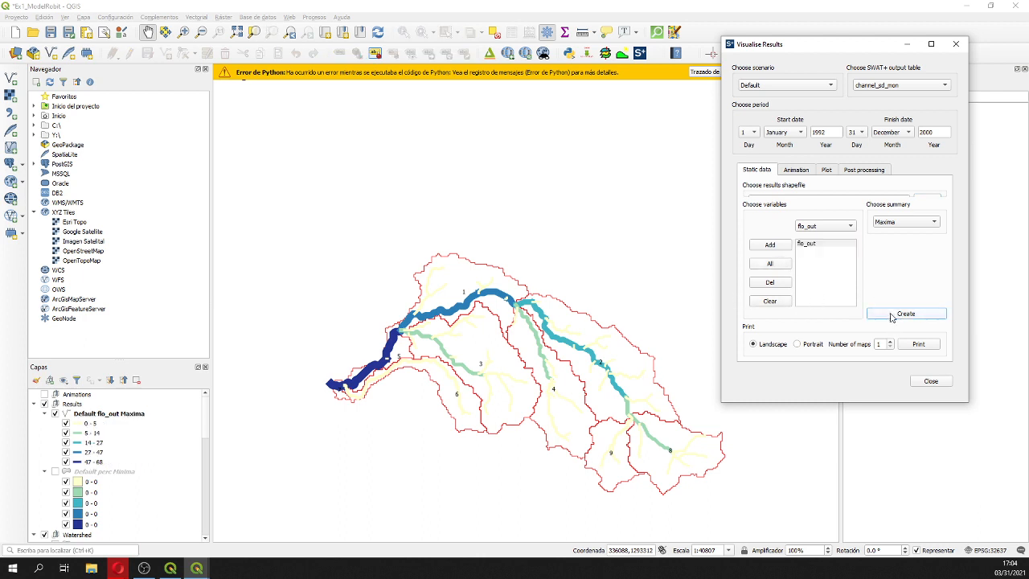
pyautogui.click(905, 225)
pyautogui.click(852, 288)
# Set up a new flo_out animation on the map canvas, play it through the months and pause it.
pyautogui.click(803, 172)
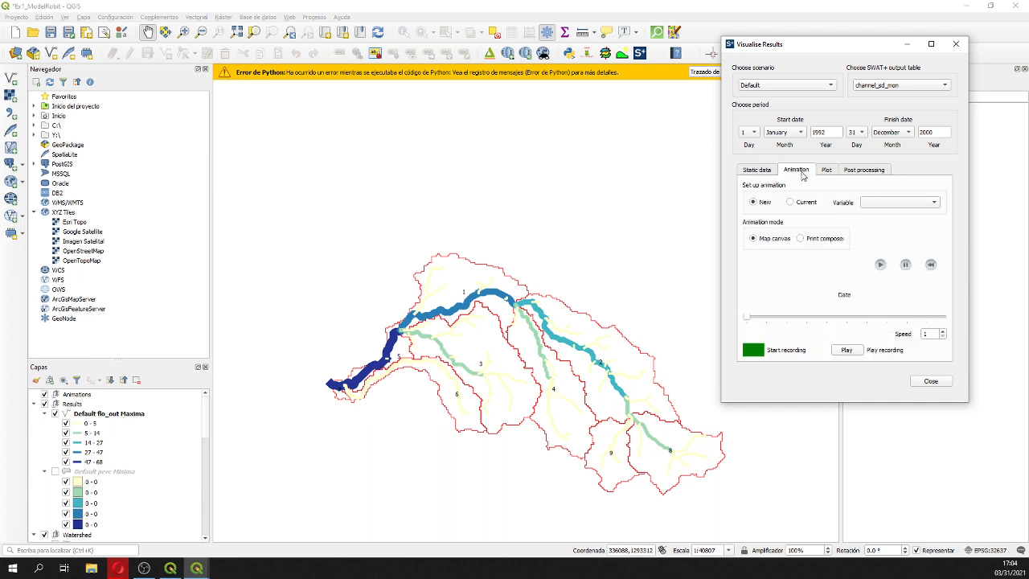
pyautogui.click(893, 203)
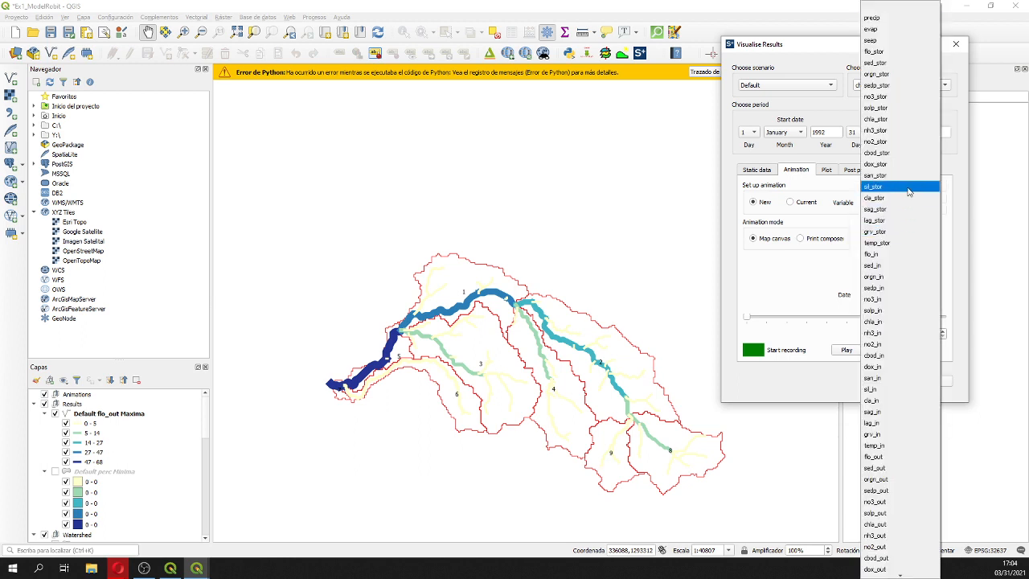
pyautogui.click(873, 457)
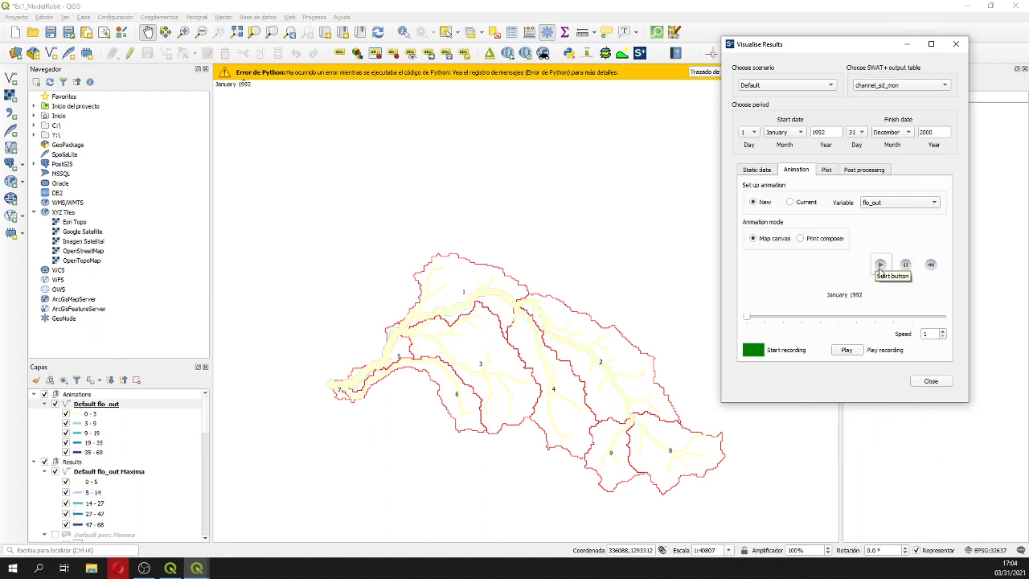
pyautogui.click(880, 266)
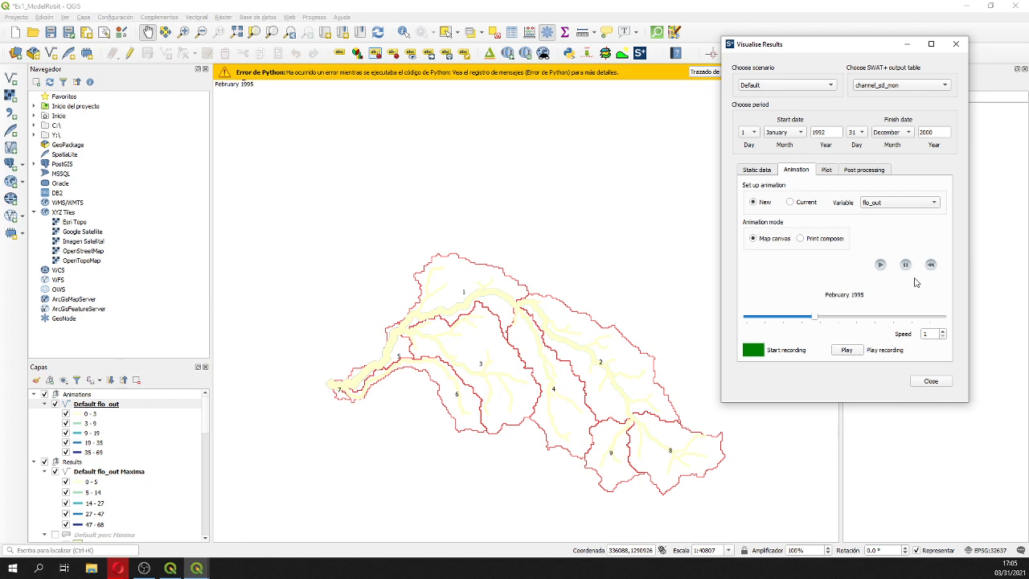
pyautogui.click(905, 265)
# Set up a perc animation from the hru_wb_mon output table on the map canvas and play it.
pyautogui.click(874, 85)
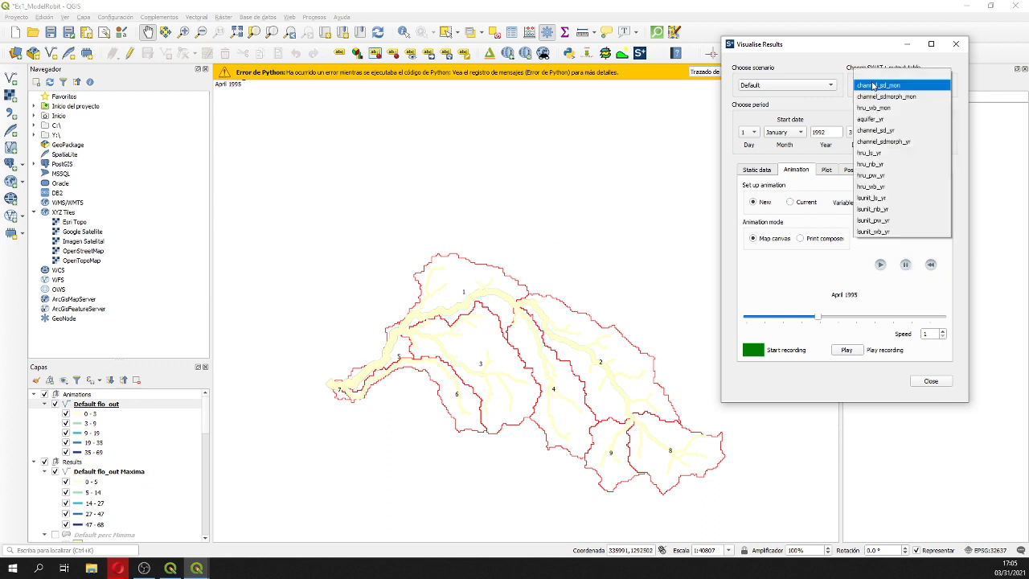
pyautogui.click(871, 107)
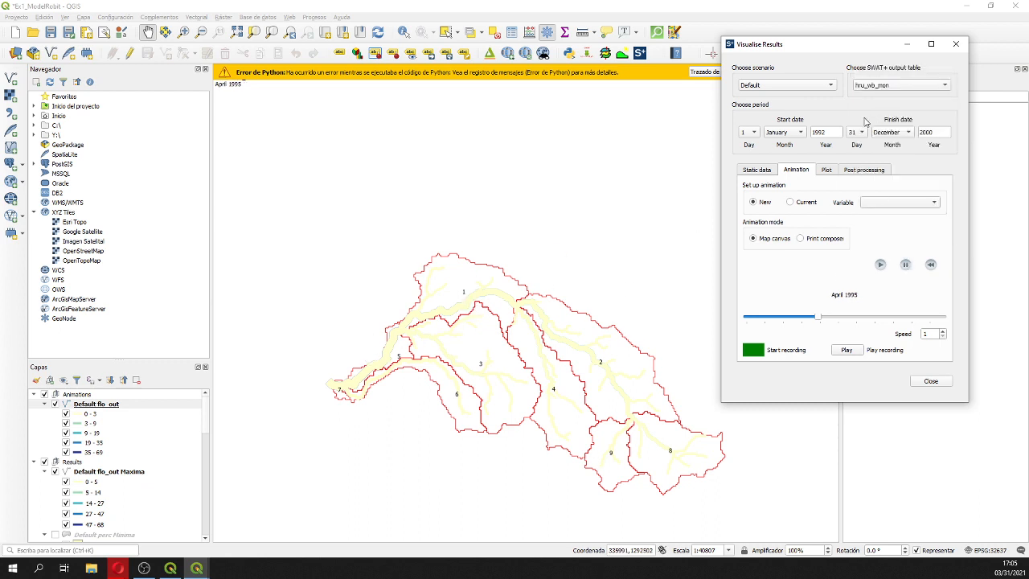
pyautogui.click(890, 205)
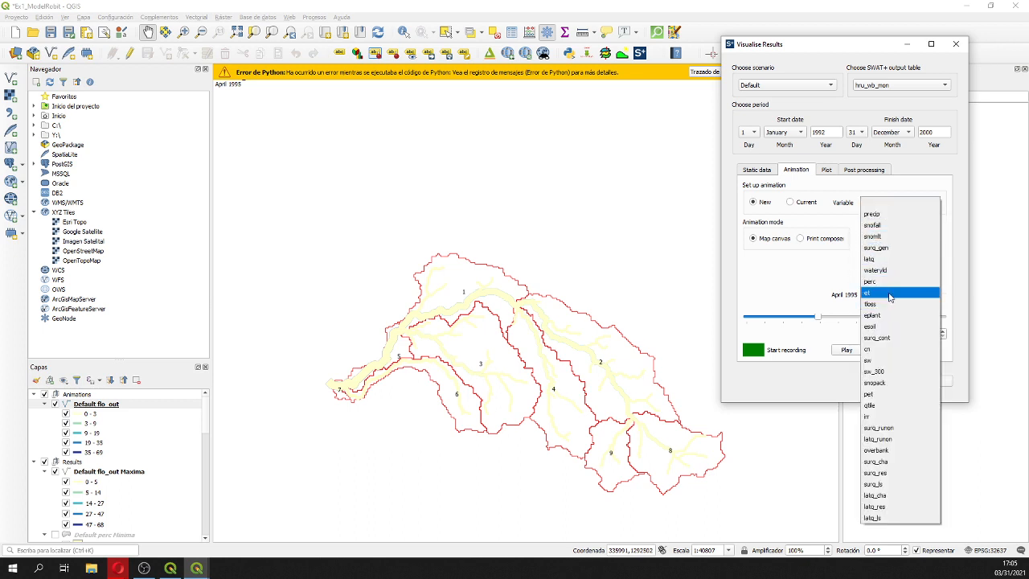
pyautogui.click(890, 282)
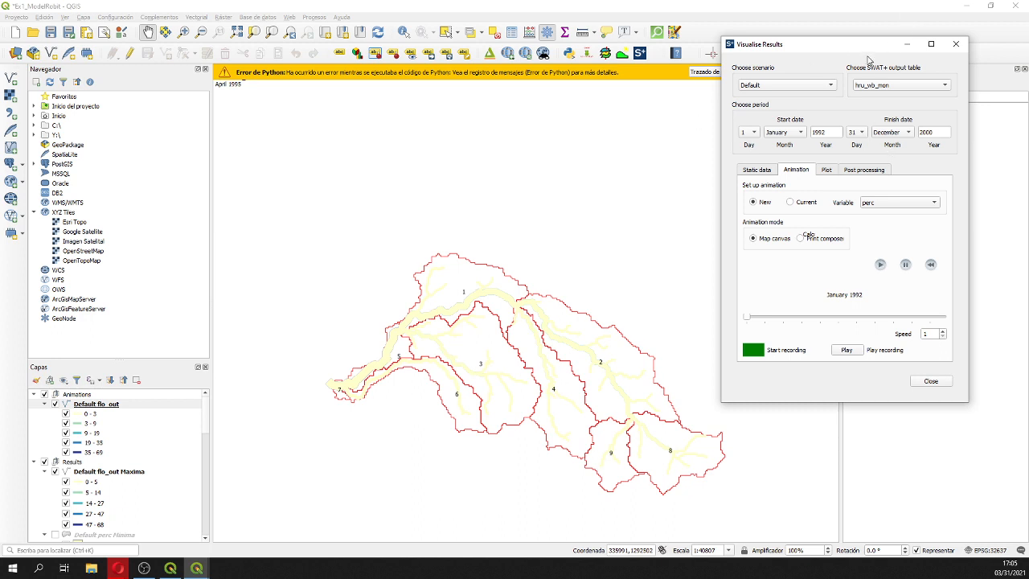
pyautogui.click(881, 266)
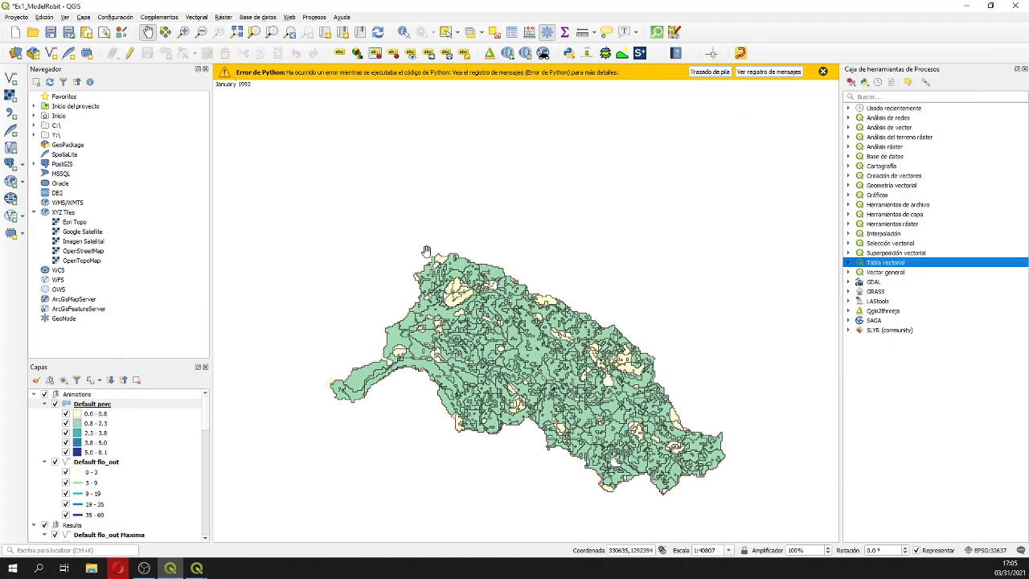
pyautogui.click(196, 568)
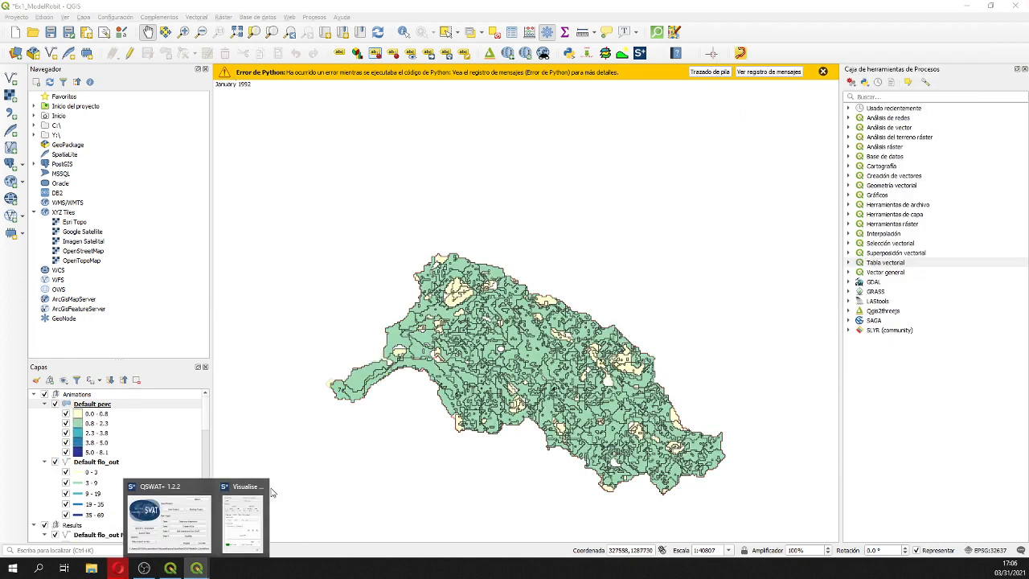
pyautogui.click(256, 502)
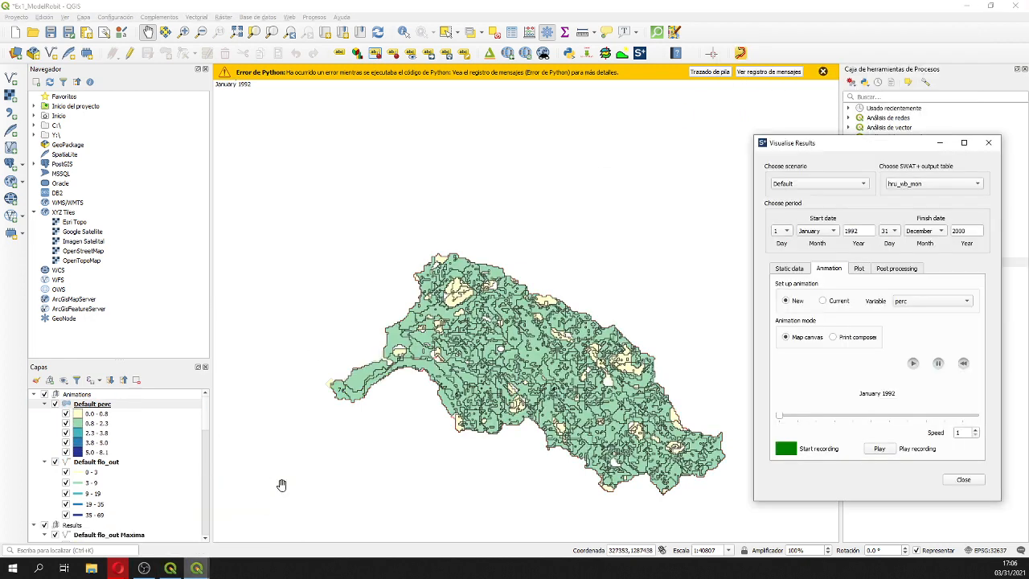
pyautogui.click(913, 364)
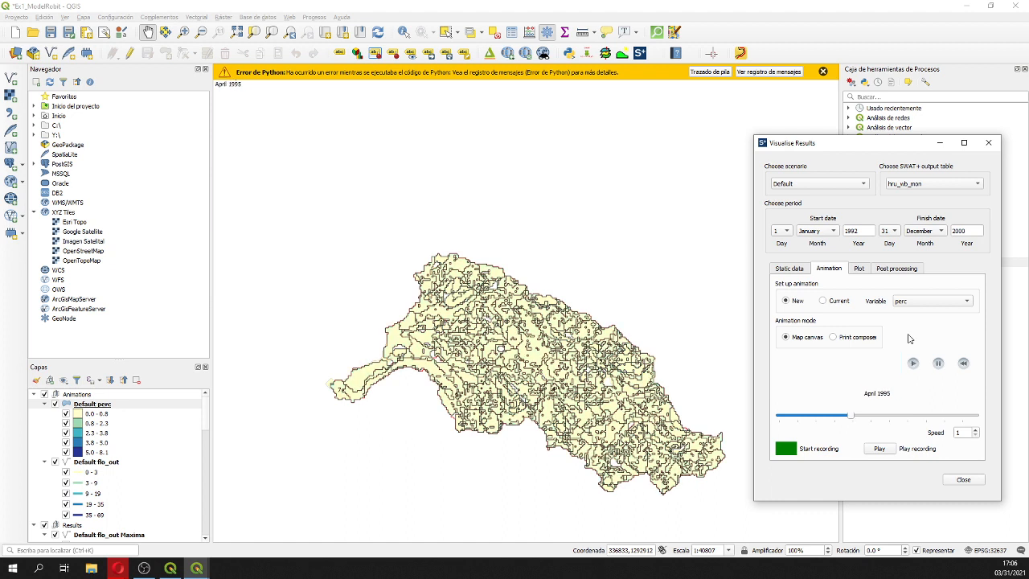
# Change the animation variable to et, let the monthly animation run and pause it.
pyautogui.click(920, 302)
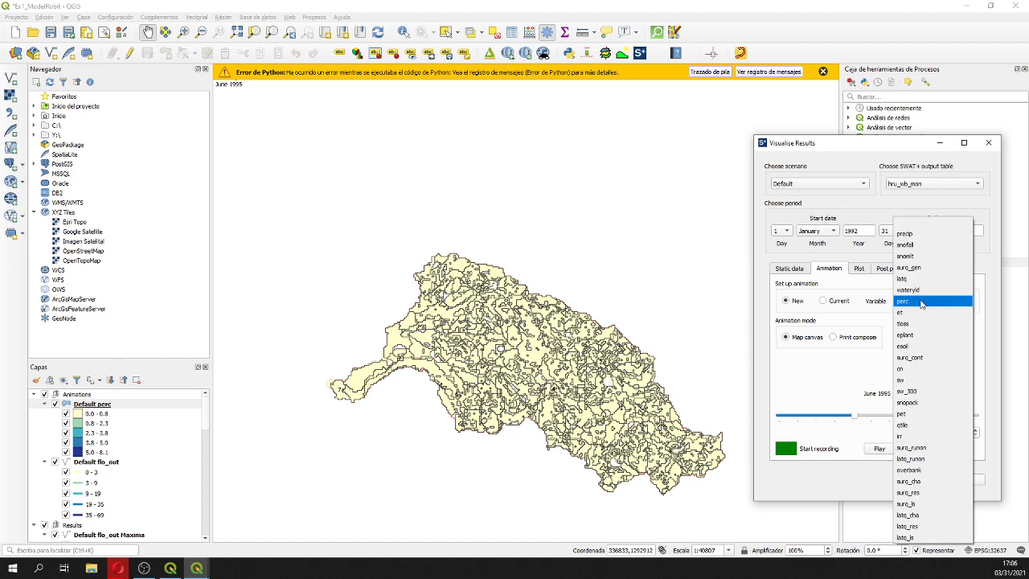
pyautogui.click(917, 314)
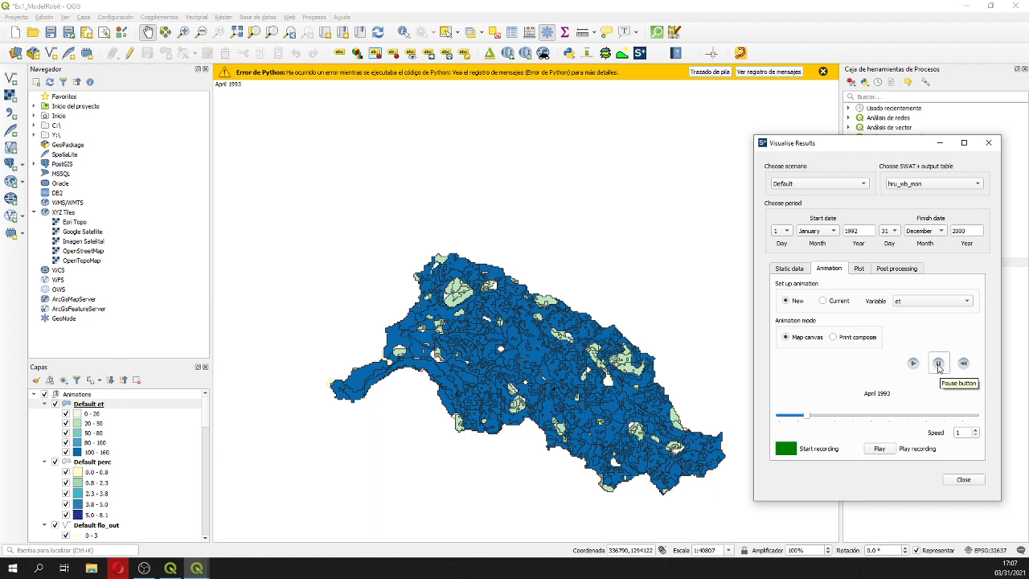
pyautogui.click(937, 363)
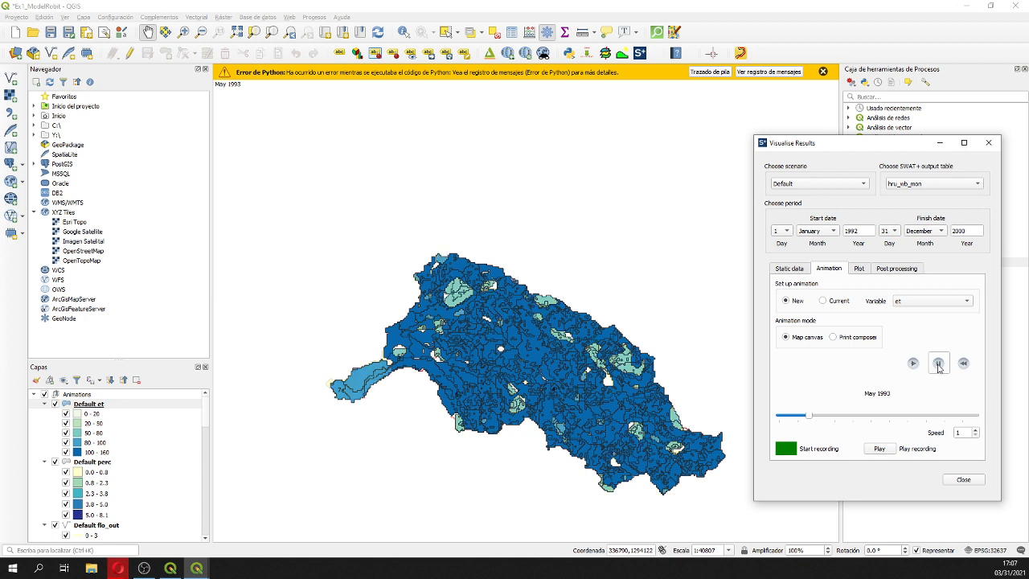
# Start setting up a plot from the basin_wb_mon output table and widen the results dialog.
pyautogui.click(858, 270)
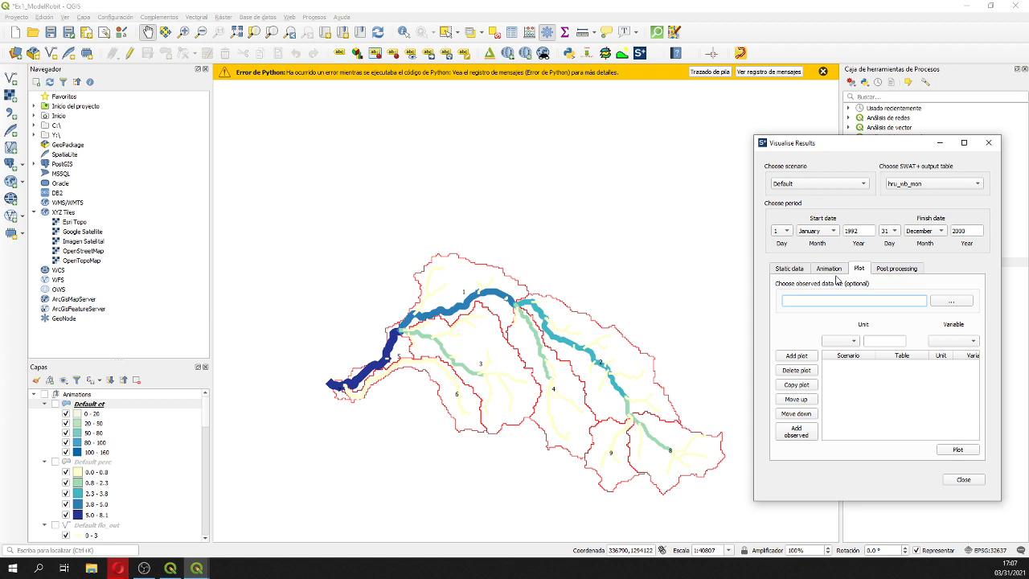
pyautogui.click(931, 185)
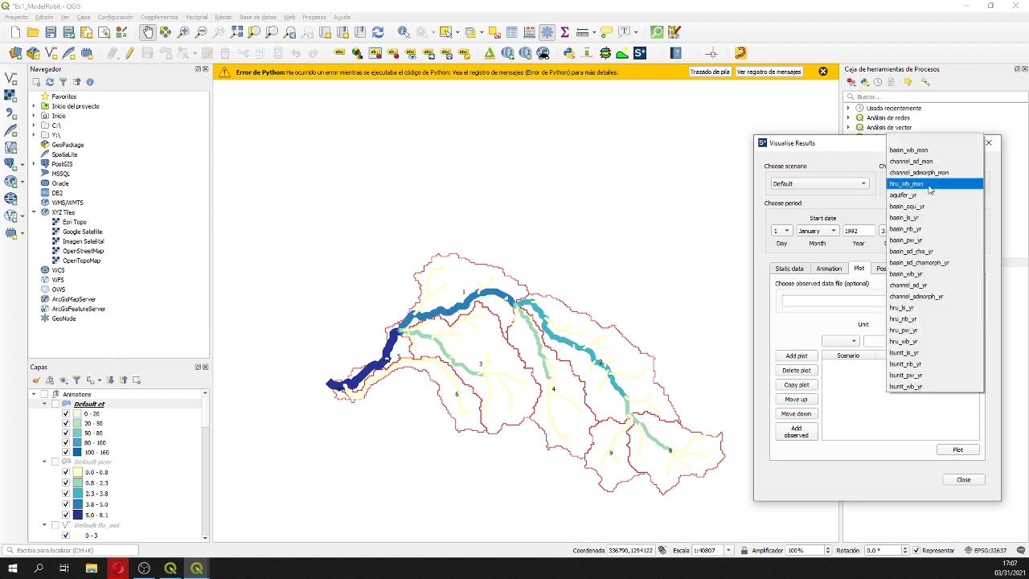
pyautogui.click(912, 150)
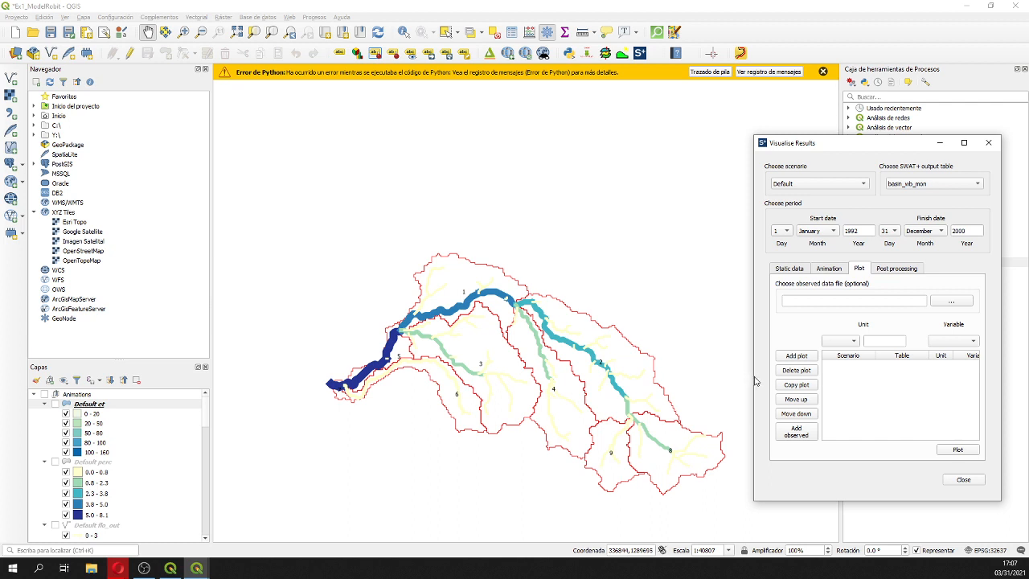
pyautogui.moveTo(753, 379); pyautogui.dragTo(538, 385)
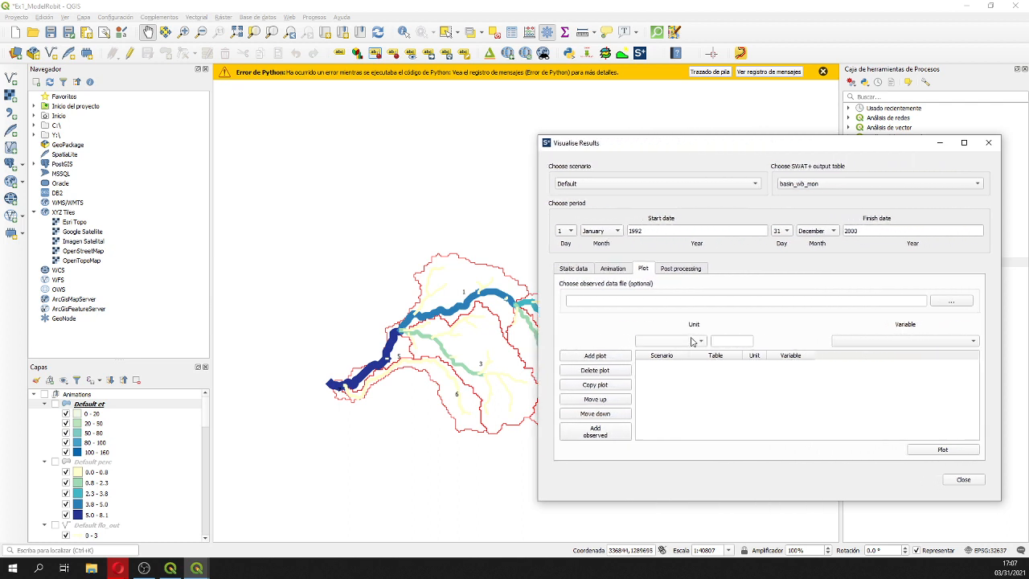
# Add a plot series for unit 1 with the variable precip from the basin_wb_mon table.
pyautogui.click(691, 342)
pyautogui.click(693, 352)
pyautogui.click(859, 344)
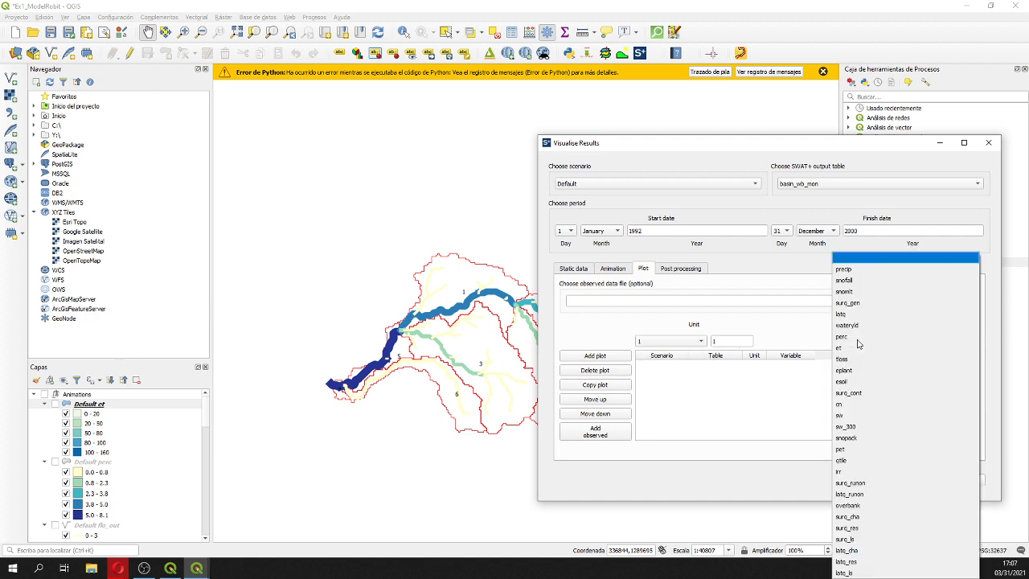
pyautogui.click(843, 273)
pyautogui.click(603, 357)
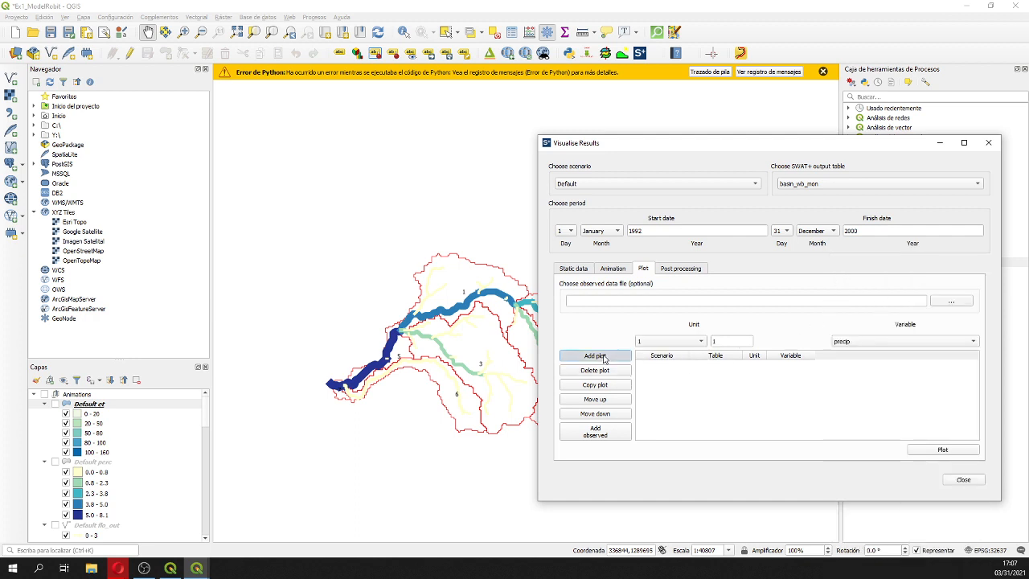
# Add two more unit 1 series to the plot list, with the variables snomlt and surq_gen.
pyautogui.click(849, 341)
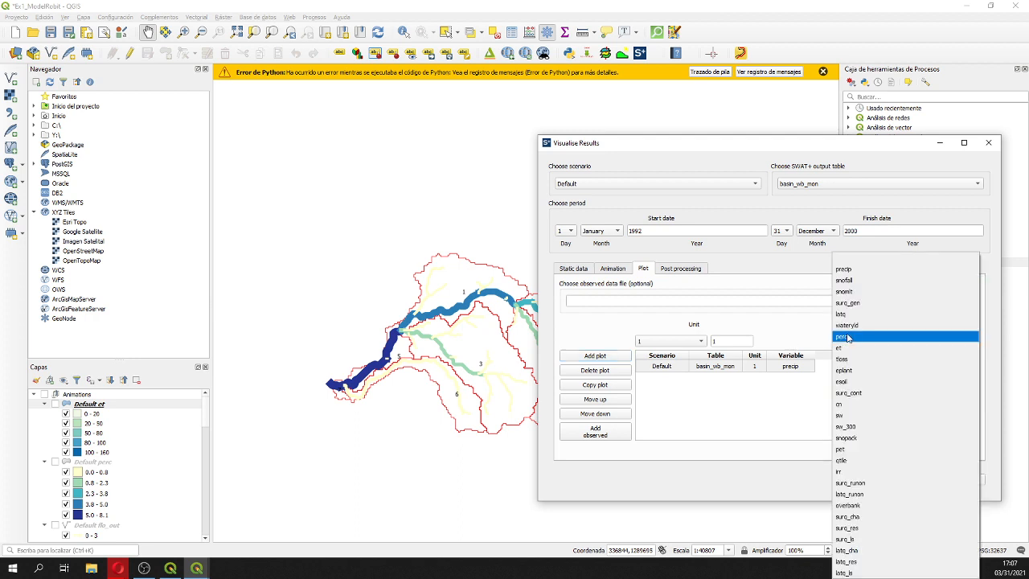
pyautogui.click(594, 358)
pyautogui.click(846, 351)
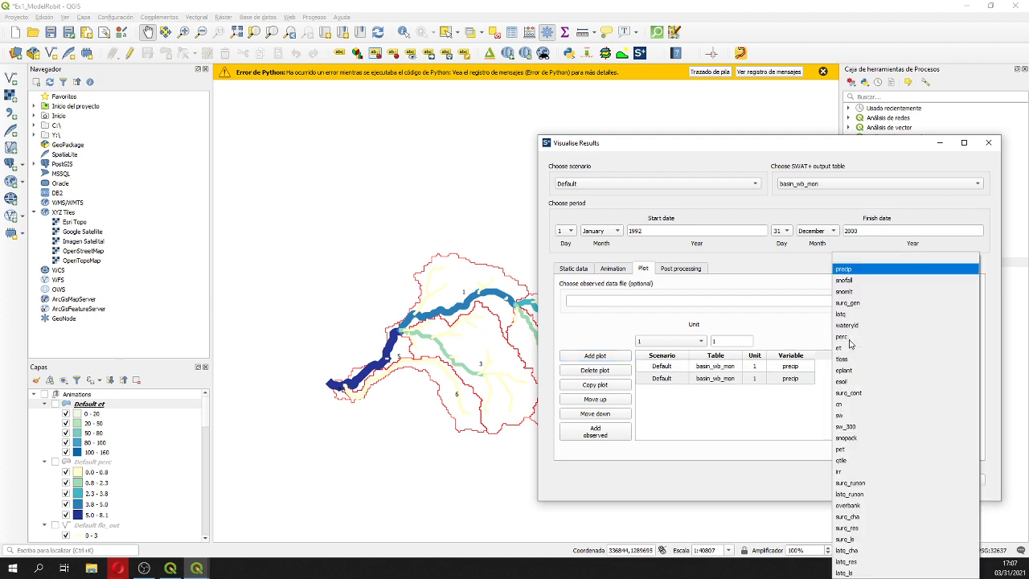
pyautogui.click(847, 292)
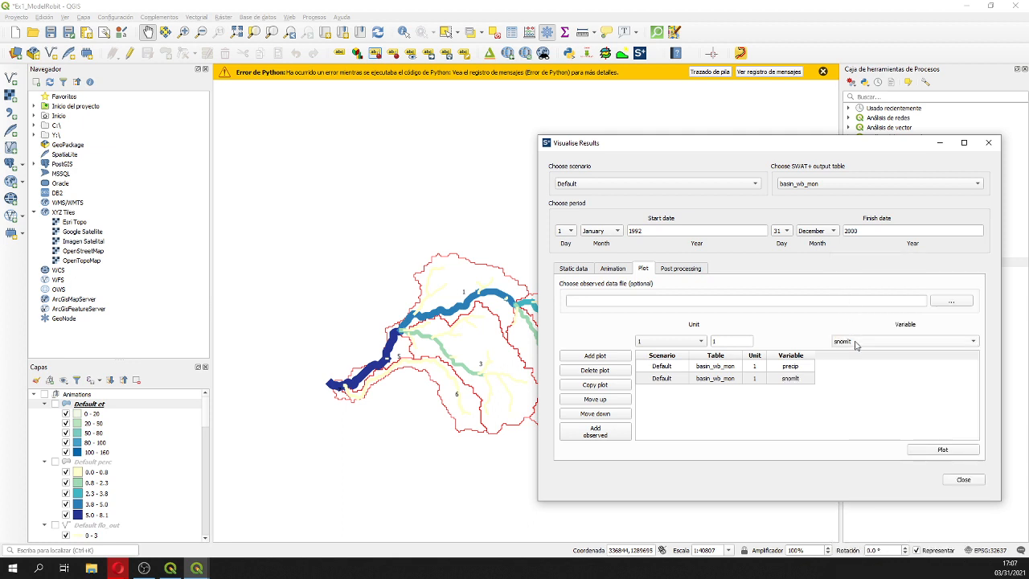
pyautogui.click(607, 359)
pyautogui.click(854, 342)
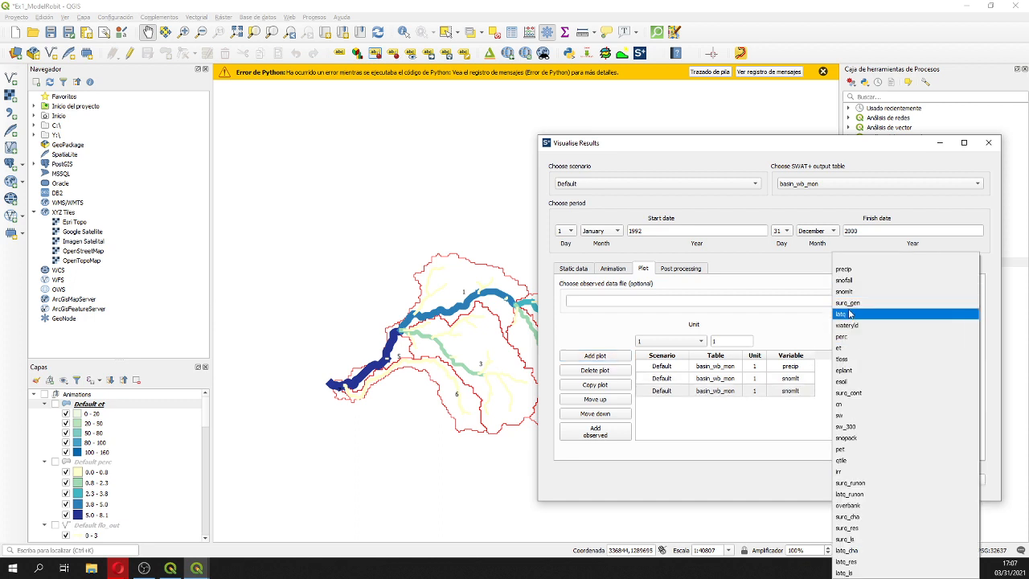
pyautogui.click(848, 303)
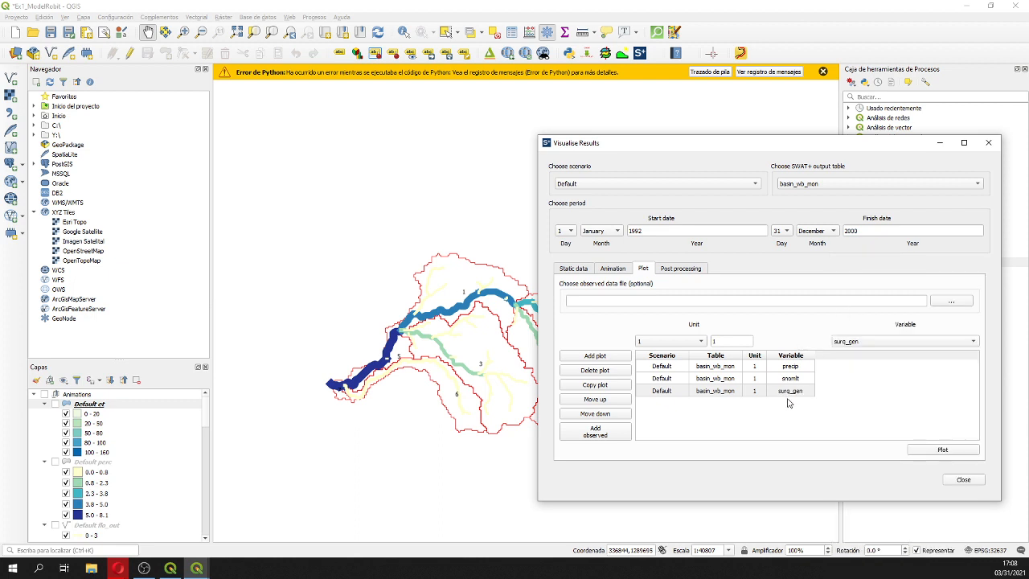
# Add two further unit 1 series to the plot list, with the variables perc and et.
pyautogui.click(850, 345)
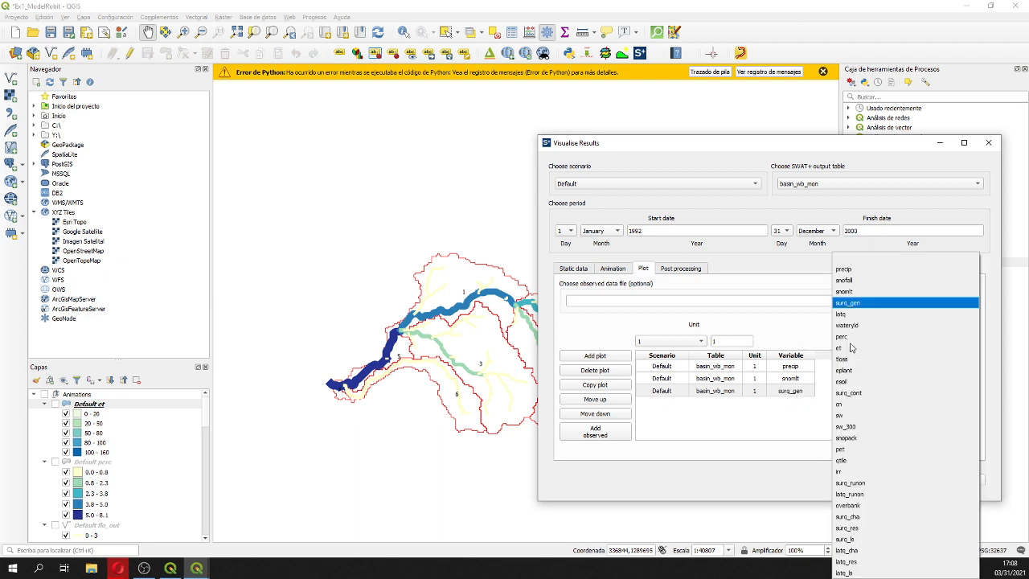
pyautogui.click(757, 426)
pyautogui.click(624, 360)
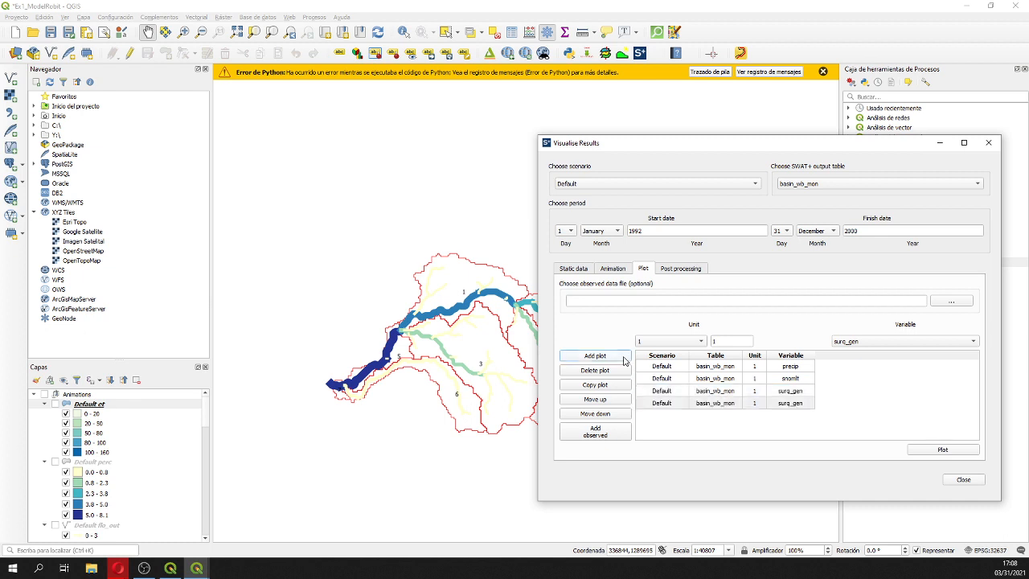
pyautogui.click(844, 346)
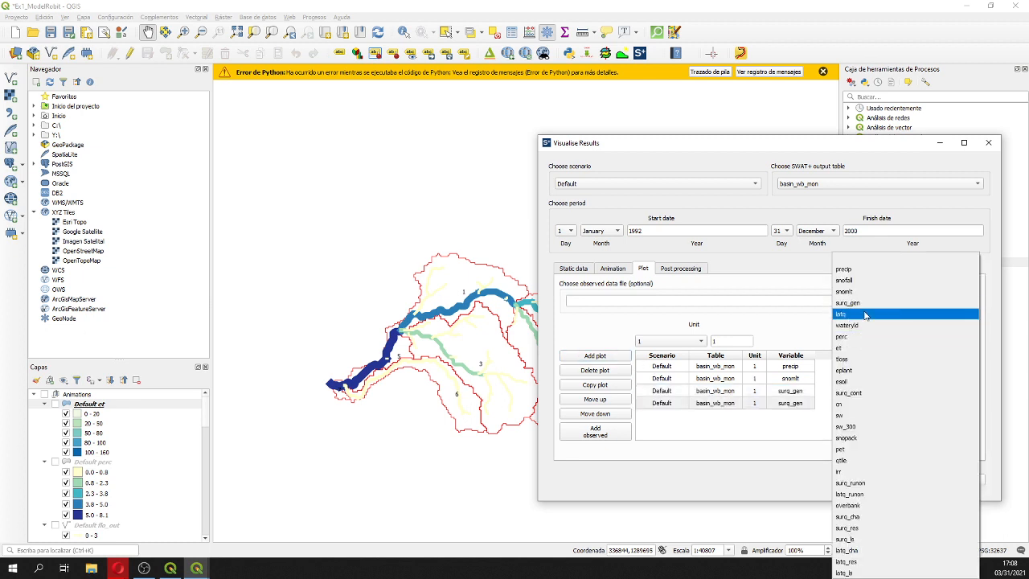
pyautogui.click(867, 337)
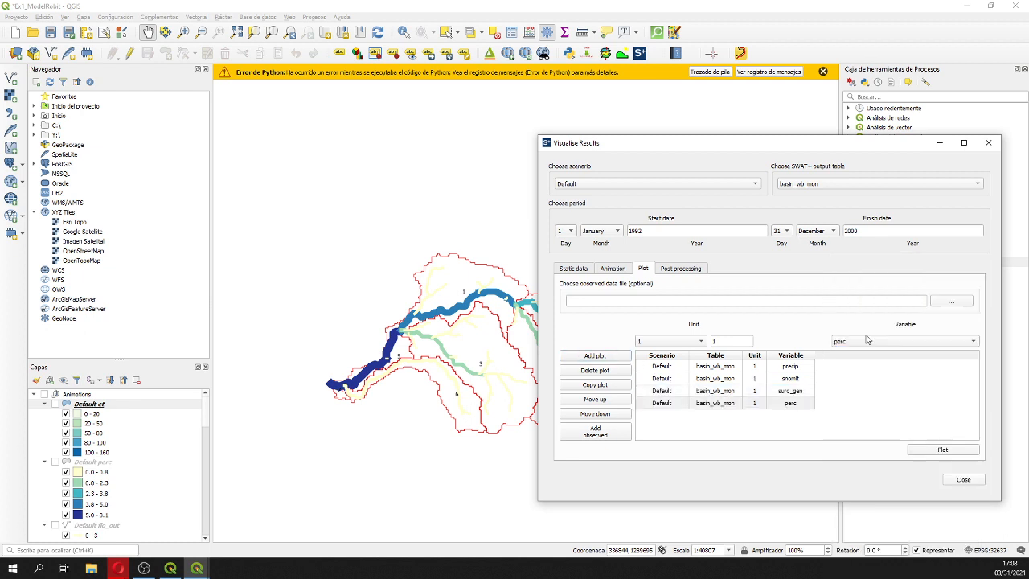
pyautogui.click(623, 359)
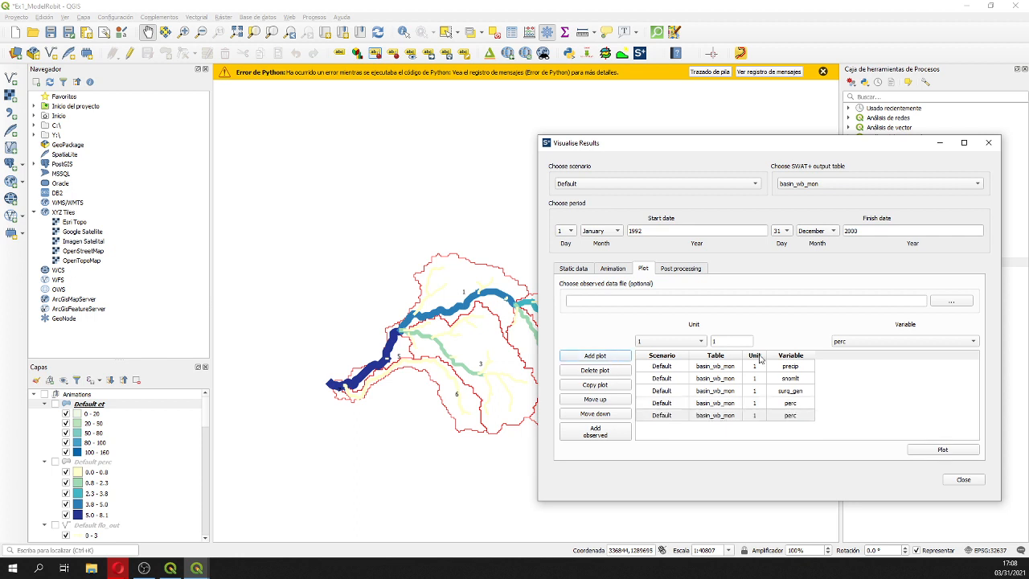
pyautogui.click(845, 346)
pyautogui.click(851, 351)
# Plot the listed series, saving their data to a CSV file named plot in the Scenarios folder.
pyautogui.click(959, 449)
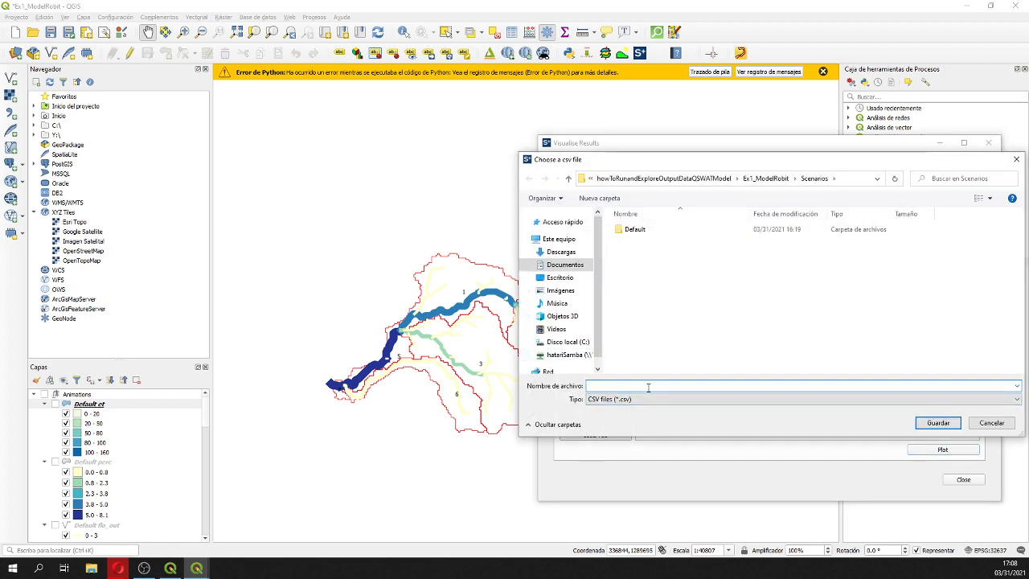
pyautogui.write('plot')
pyautogui.click(937, 423)
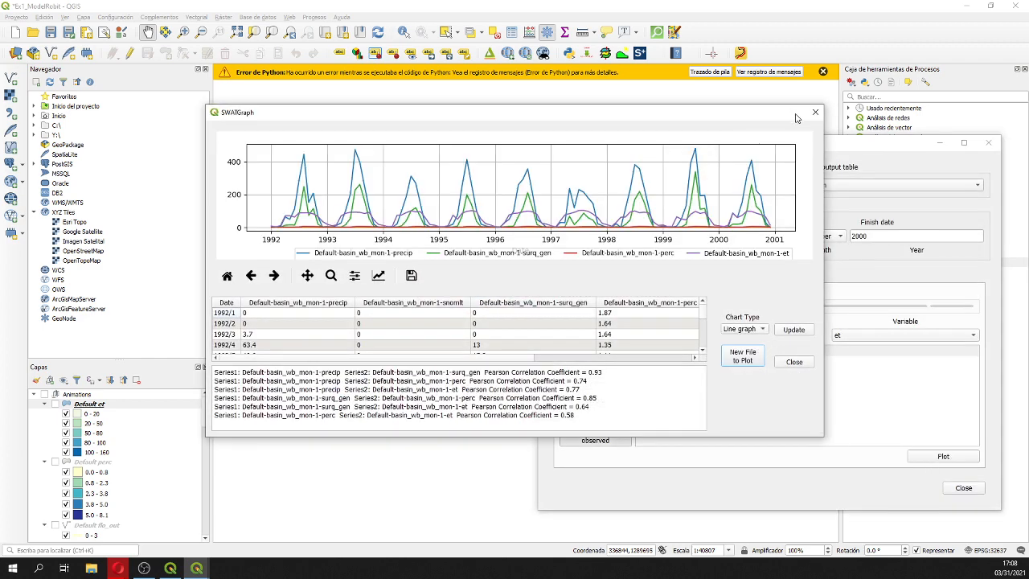
# Enlarge the SWATGraph window to examine the plotted series, data table and correlation coefficients, and close it.
pyautogui.moveTo(824, 241); pyautogui.dragTo(946, 241)
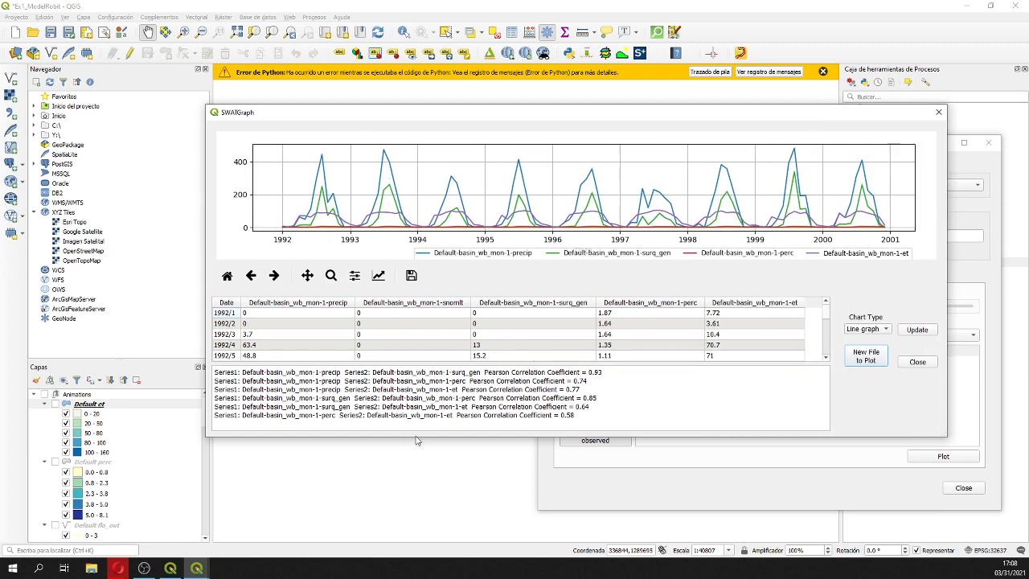
pyautogui.moveTo(419, 437); pyautogui.dragTo(424, 531)
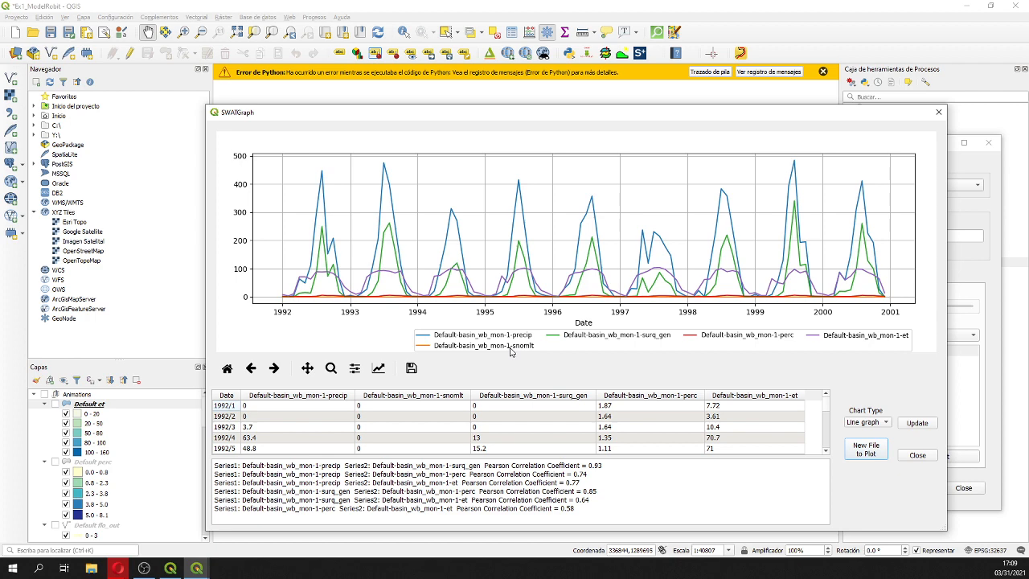
pyautogui.click(187, 570)
pyautogui.moveTo(200, 567)
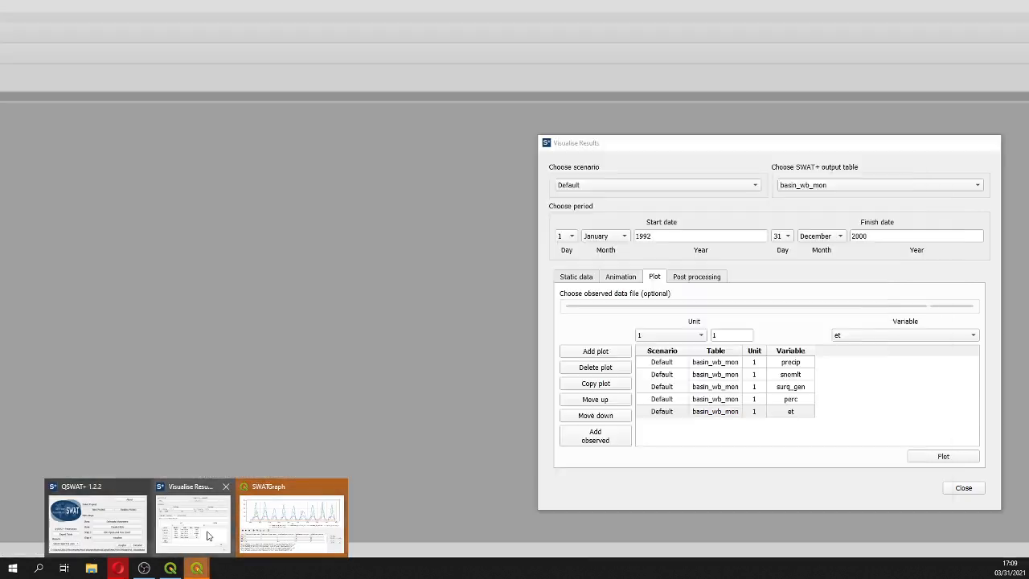
pyautogui.click(284, 536)
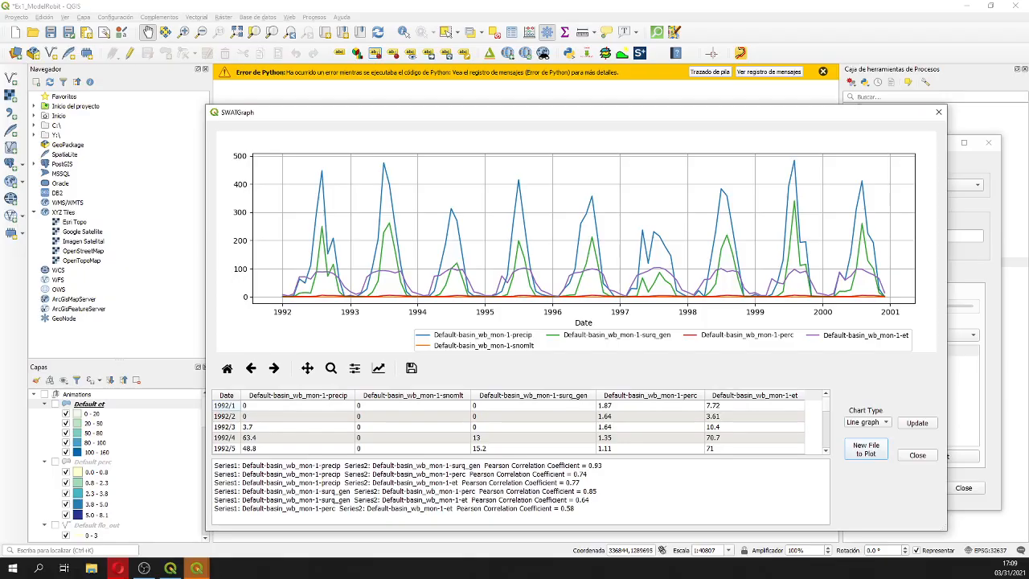
pyautogui.click(937, 112)
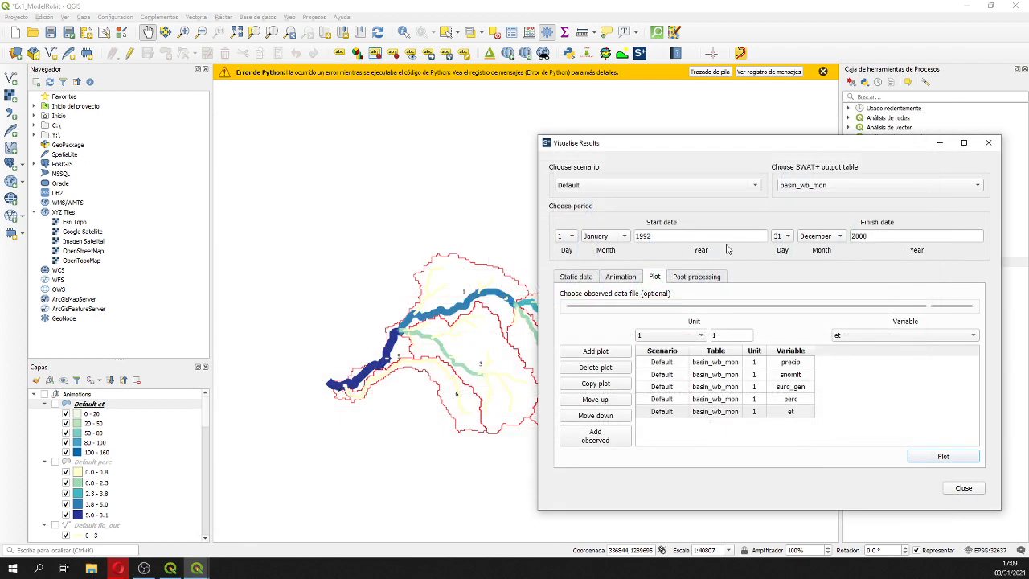